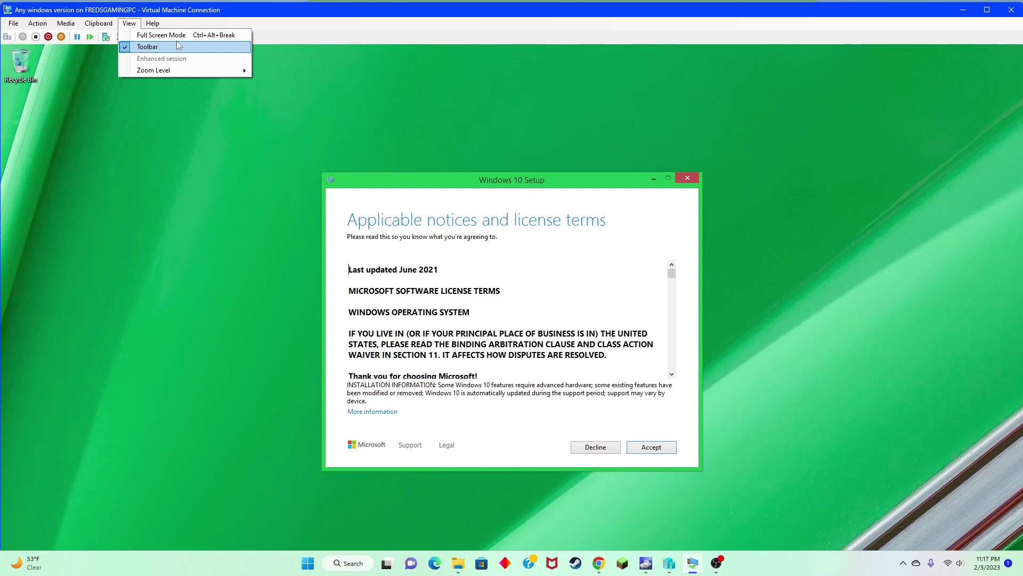
Show the virtual machine in full screen, accept the Windows 10 Setup license terms, and reposition the setup window.
left_click(178, 36)
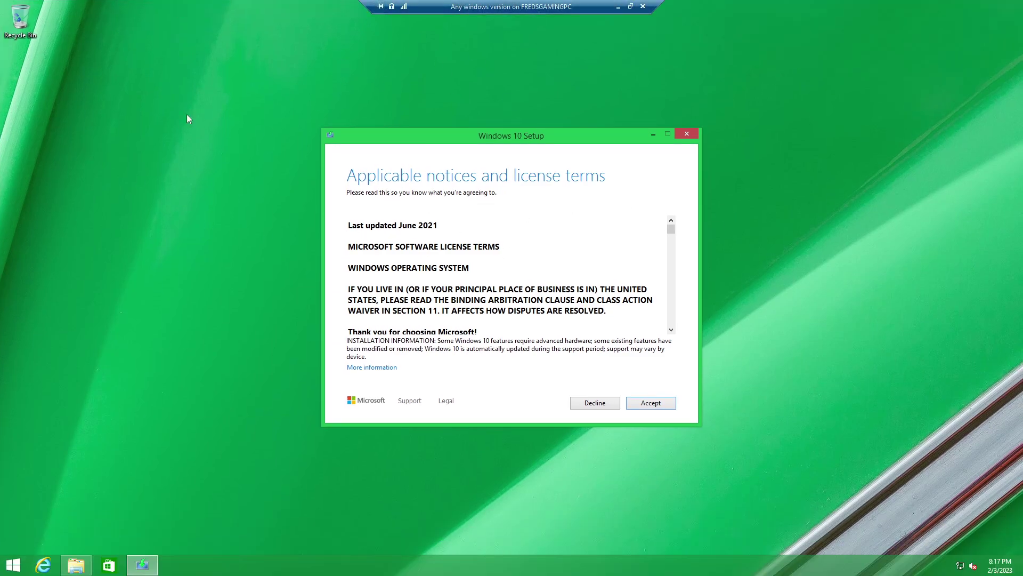
left_click_drag(441, 137, 440, 101)
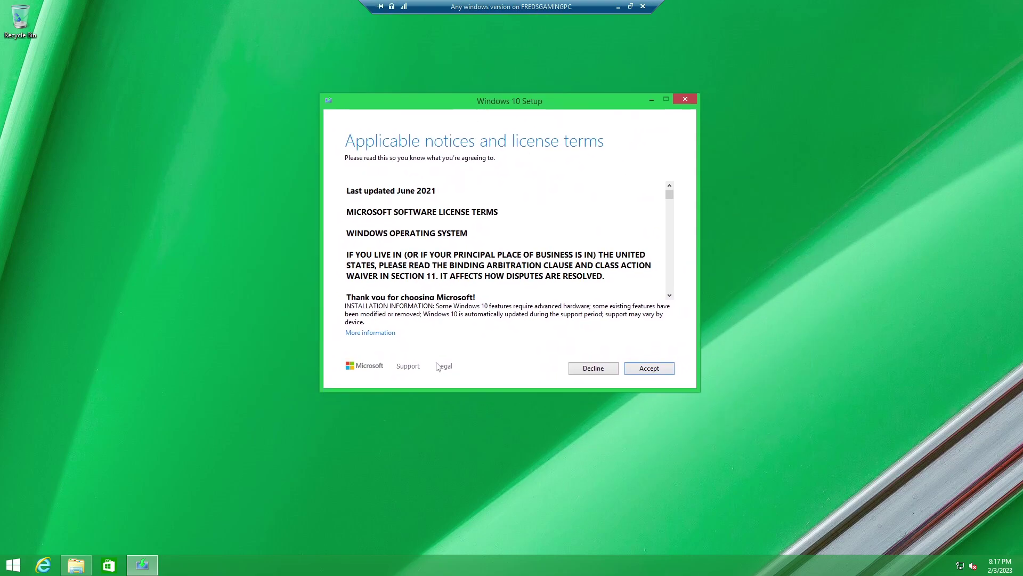
left_click(644, 371)
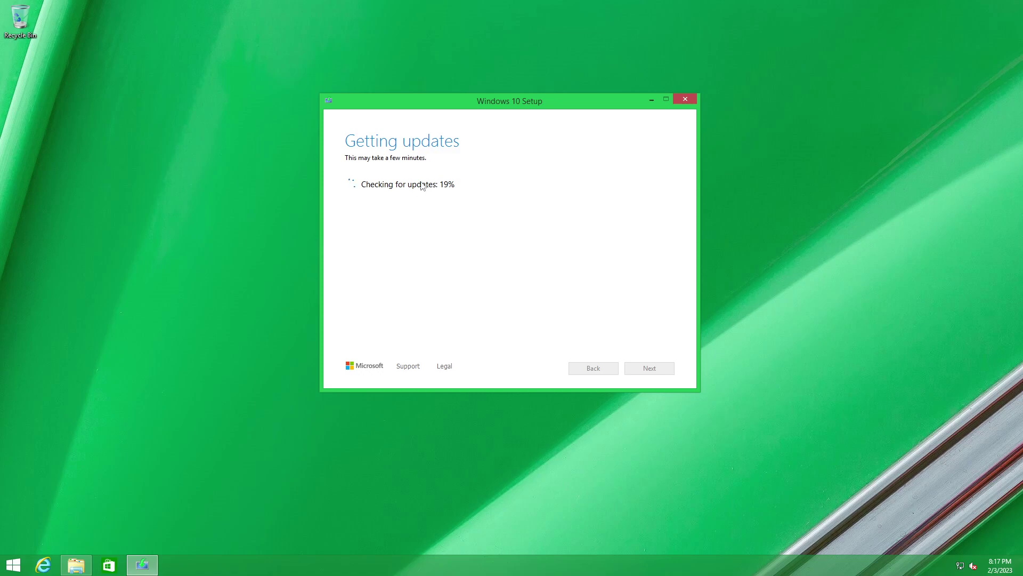
left_click_drag(450, 103, 459, 97)
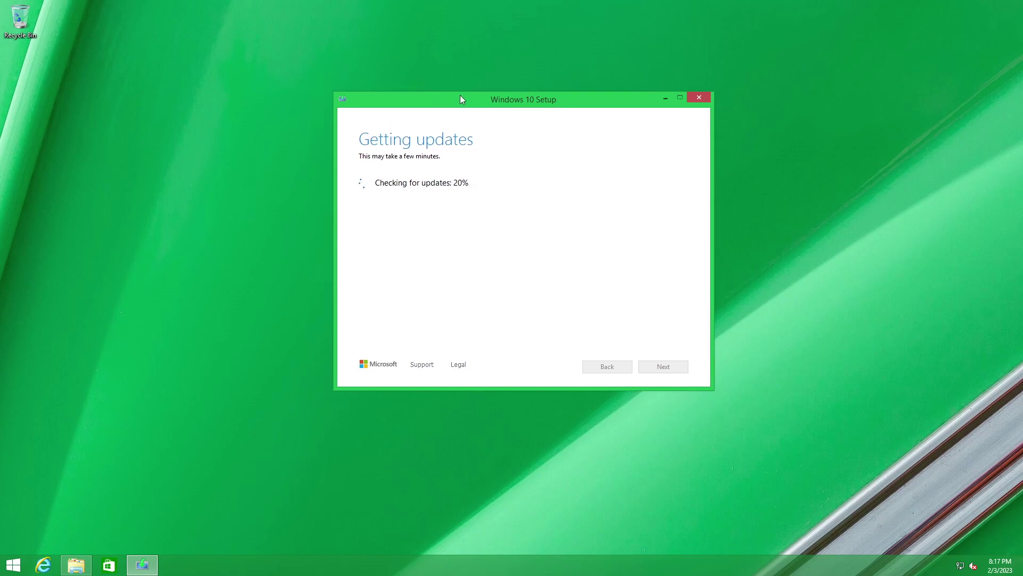
Open Local Disk (C:) in File Explorer and view the contents of the Program Files (x86) folder.
left_click(64, 568)
left_click(424, 251)
double_click(425, 251)
double_click(395, 175)
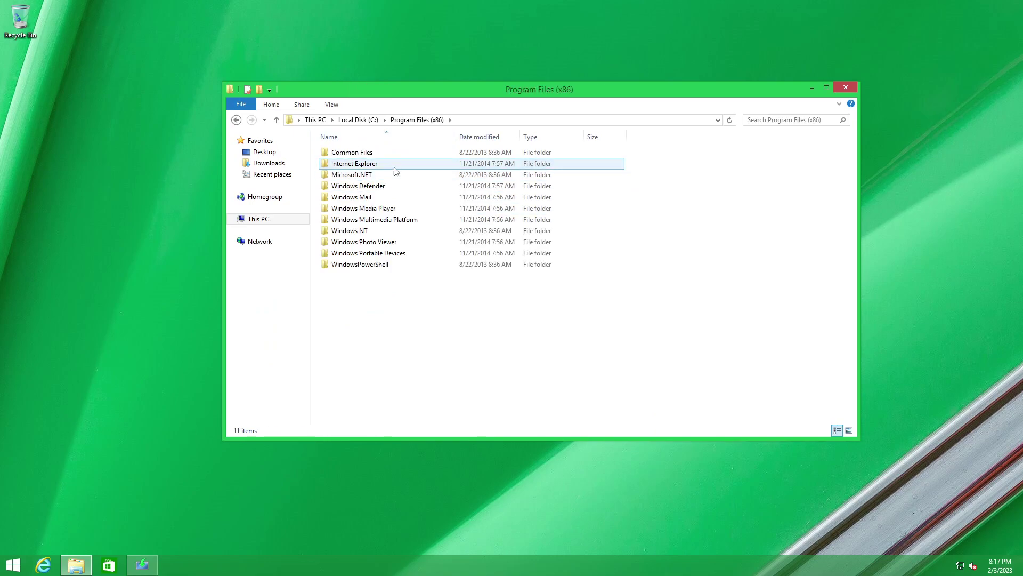
Open the Windows folder on Local Disk (C:) and look through its subfolders and application files.
left_click(359, 120)
double_click(361, 198)
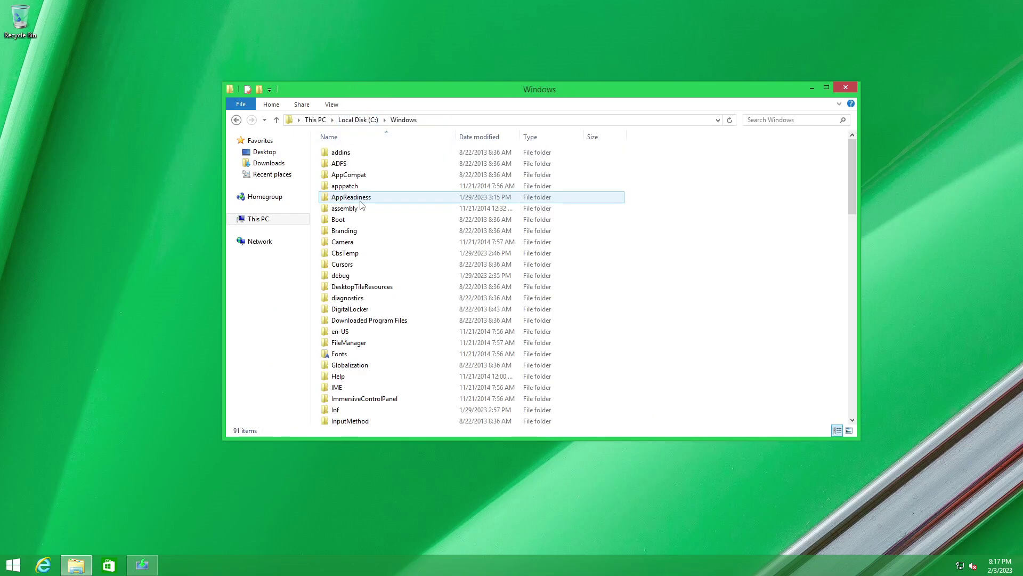
scroll(366, 240, "down", 5)
key("s")
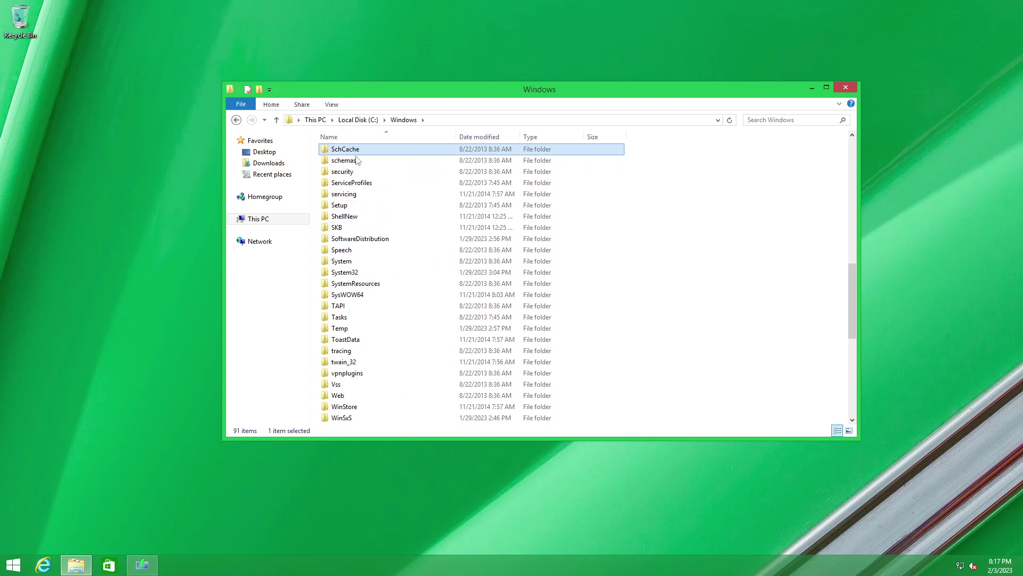
scroll(349, 224, "down", 6)
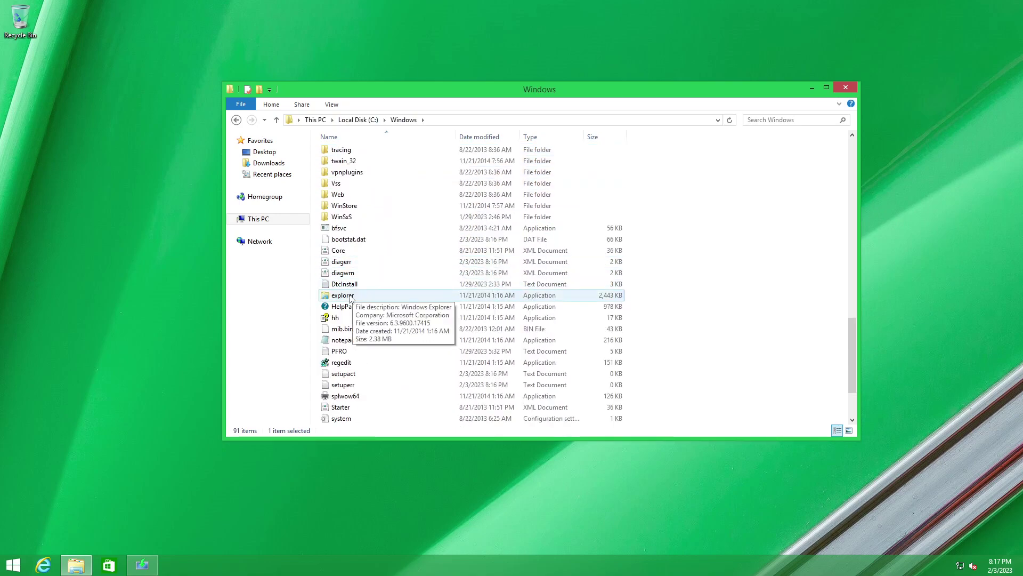
left_click(347, 341)
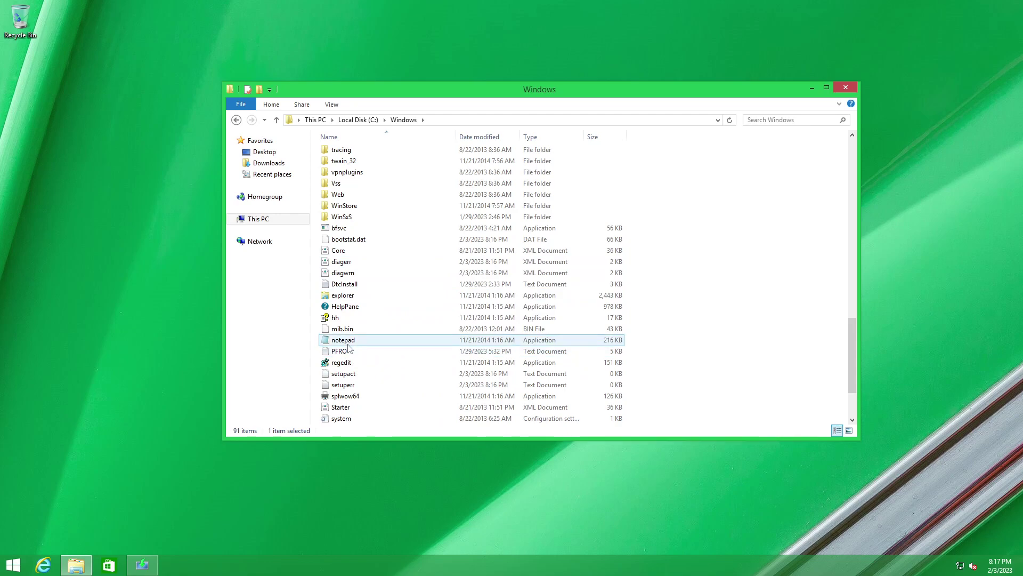
Open the System32 folder inside Windows and look through its files to the sethc entries.
scroll(351, 344, "up", 3)
left_click(364, 173)
double_click(364, 175)
scroll(407, 272, "down", 20)
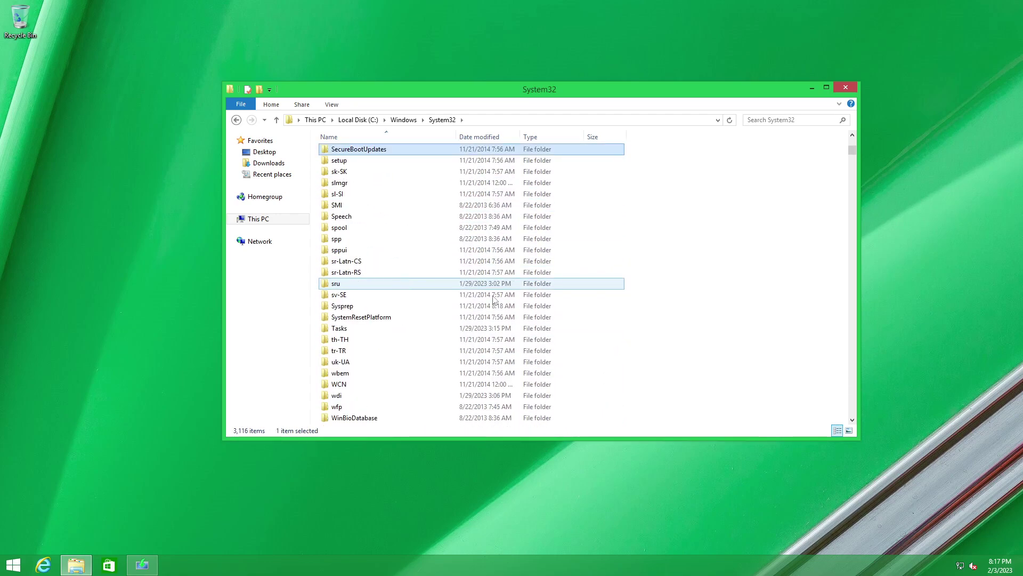
scroll(577, 297, "down", 5)
scroll(446, 313, "up", 10)
scroll(427, 310, "down", 12)
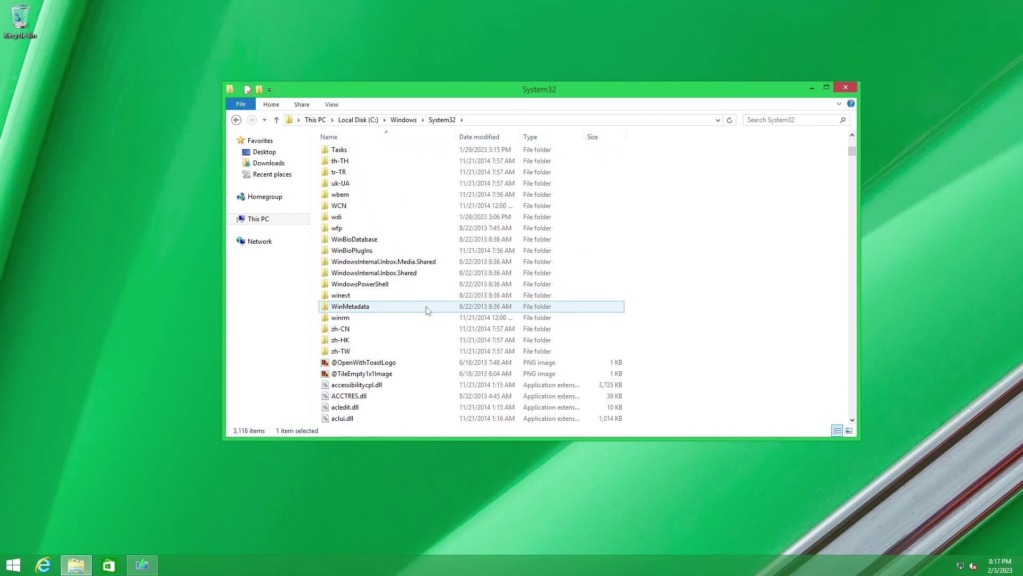
key("s")
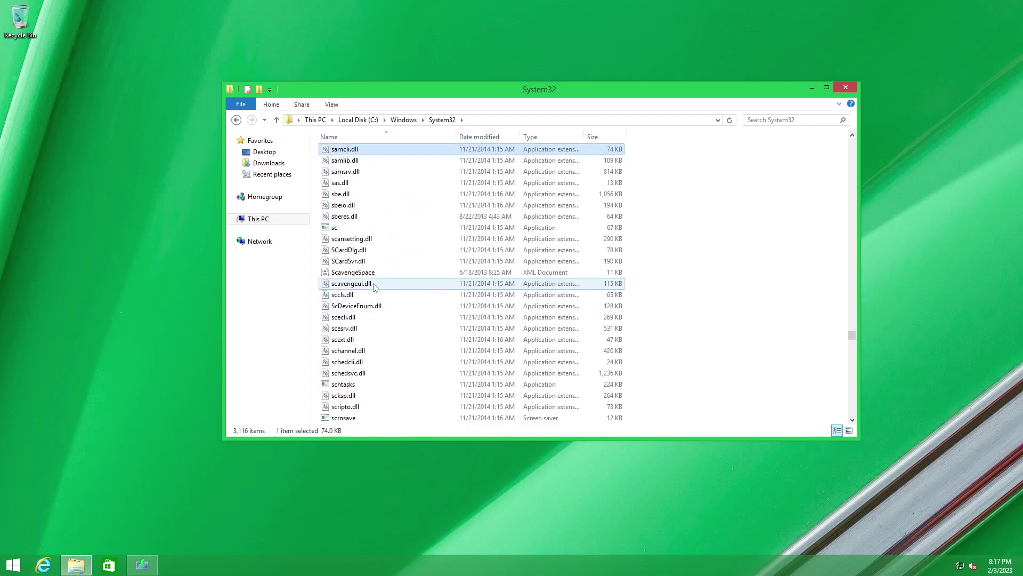
scroll(372, 280, "down", 6)
scroll(372, 283, "down", 10)
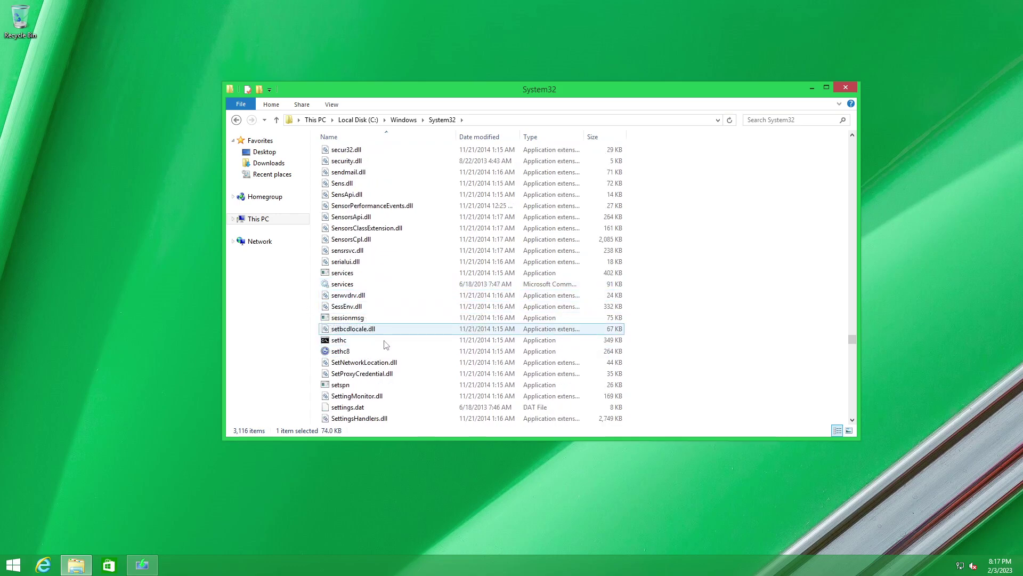
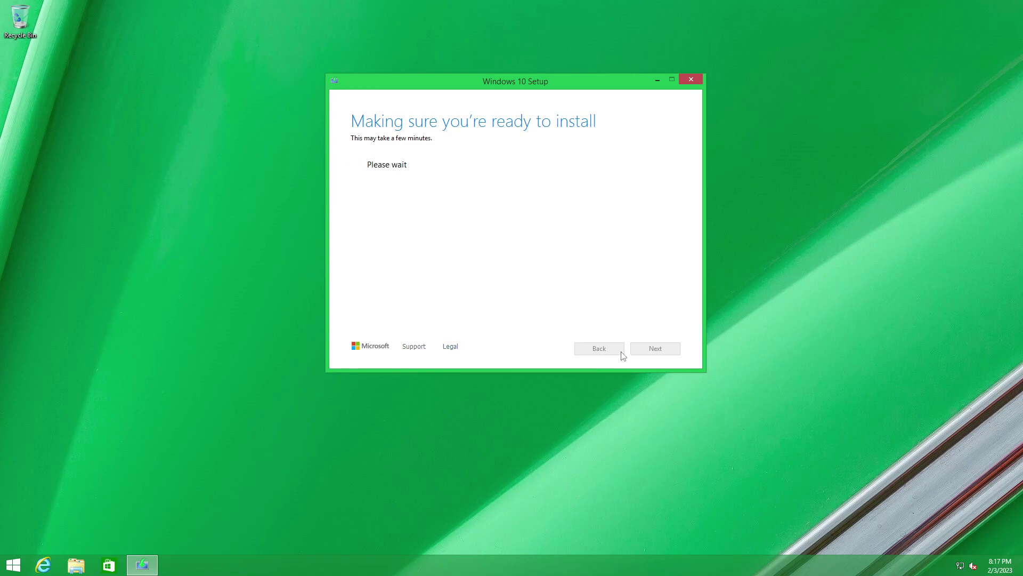
Open the Money app from the Start screen to try it out, and close it again.
left_click(657, 80)
left_click(142, 563)
left_click(13, 564)
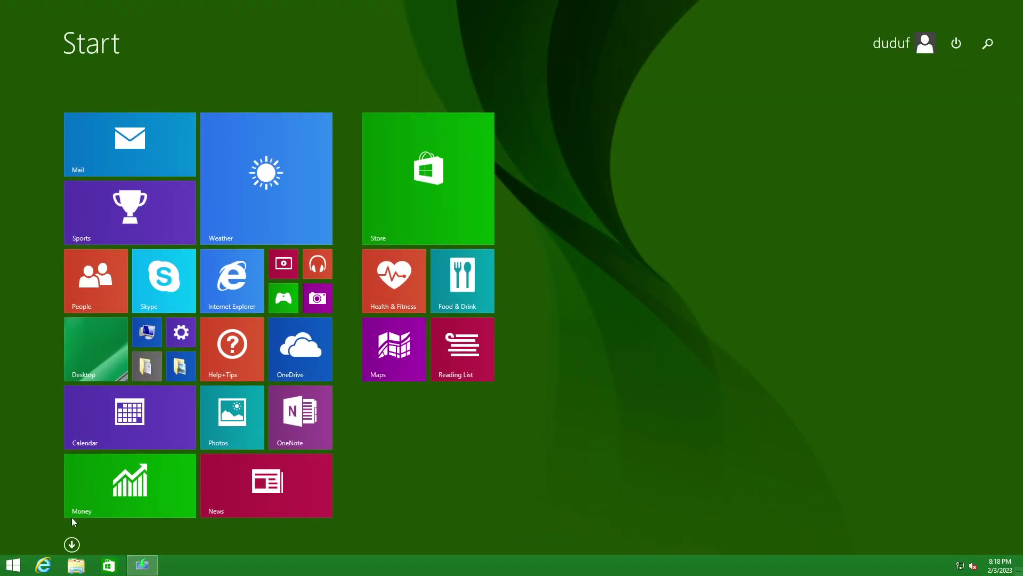
left_click(119, 507)
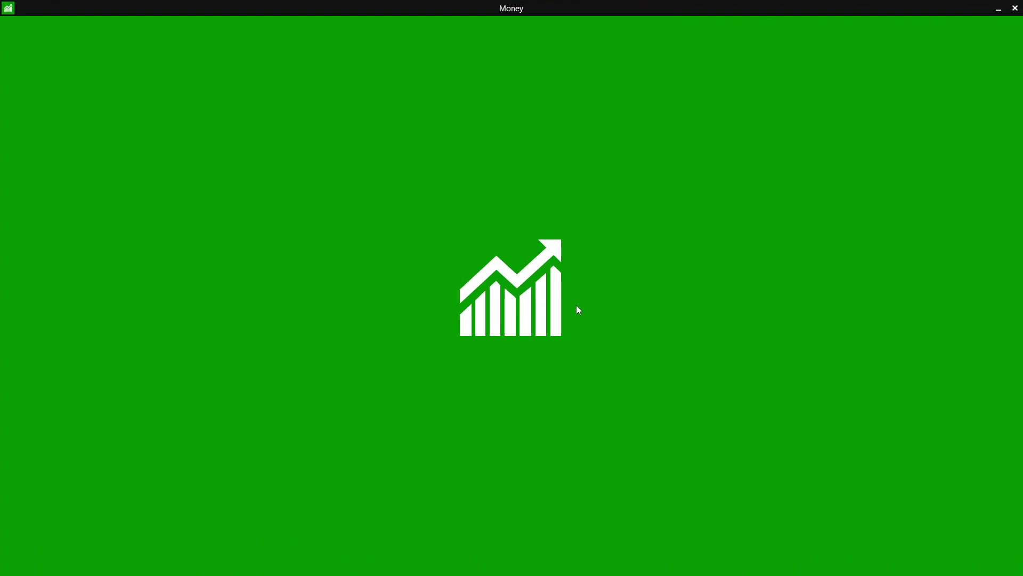
left_click(1015, 8)
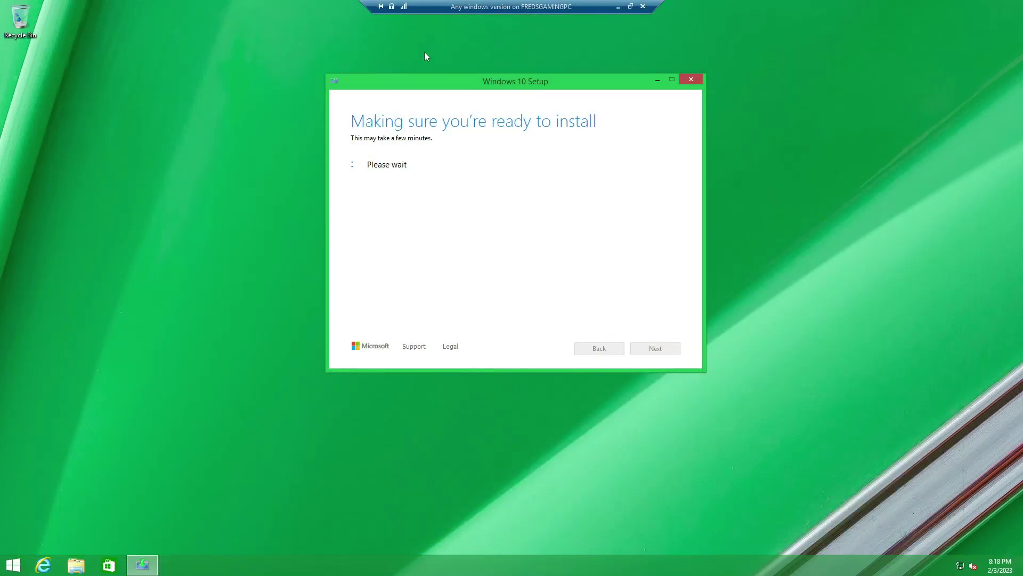
Load google.com in Internet Explorer to check web access, and close the browser and File Explorer windows.
left_click(84, 563)
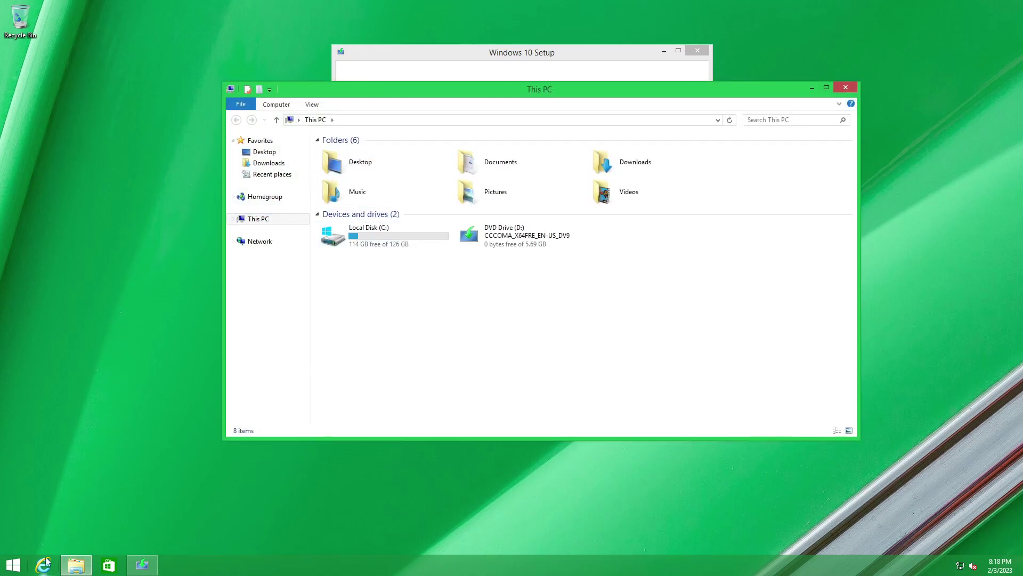
left_click(44, 564)
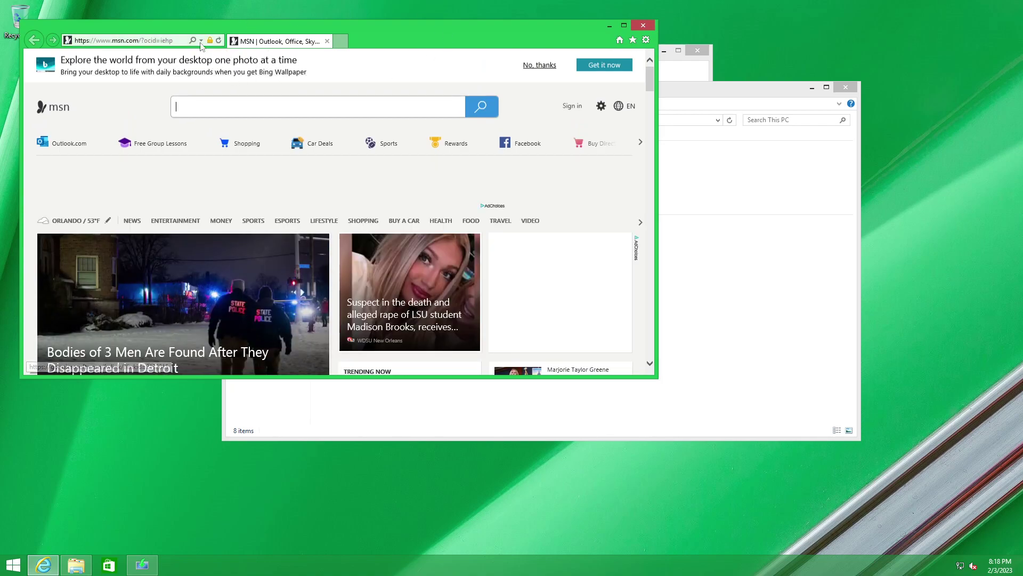
left_click(143, 40)
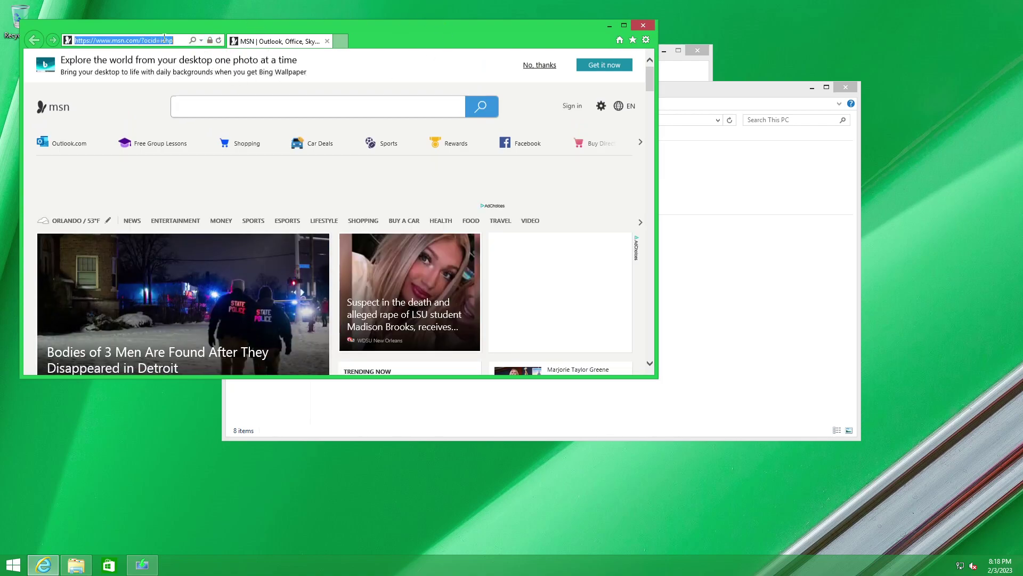
type("google.com")
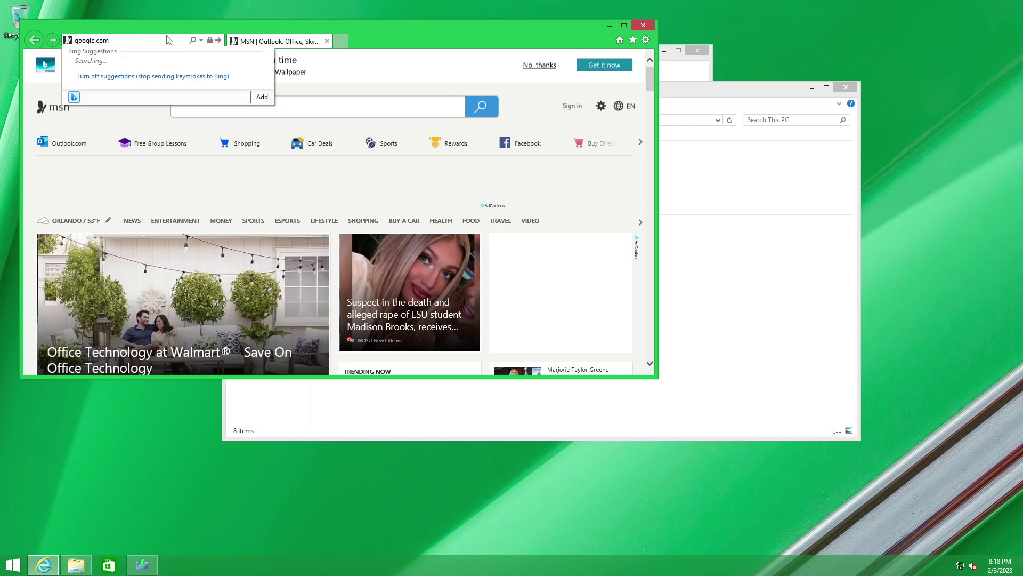
key("Return")
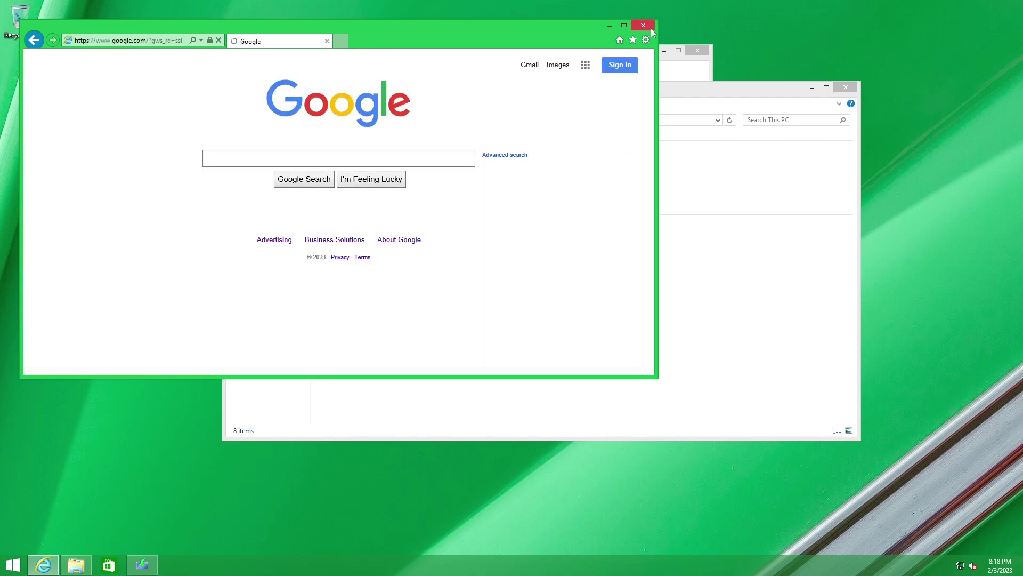
left_click(644, 26)
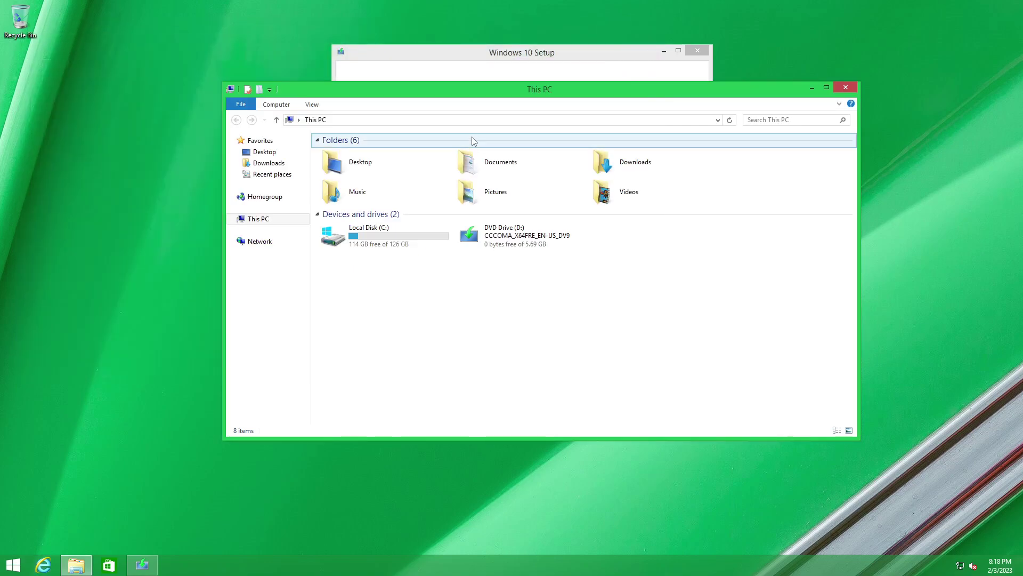
key("alt+F4")
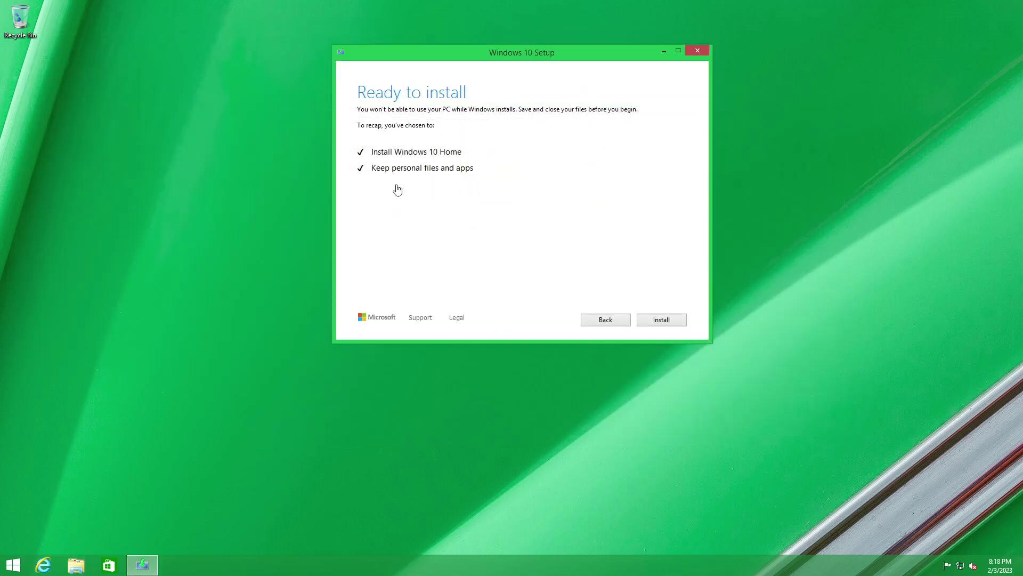
Create a desktop folder named SPECIAL FILES and place it just below the Recycle Bin.
right_click(22, 219)
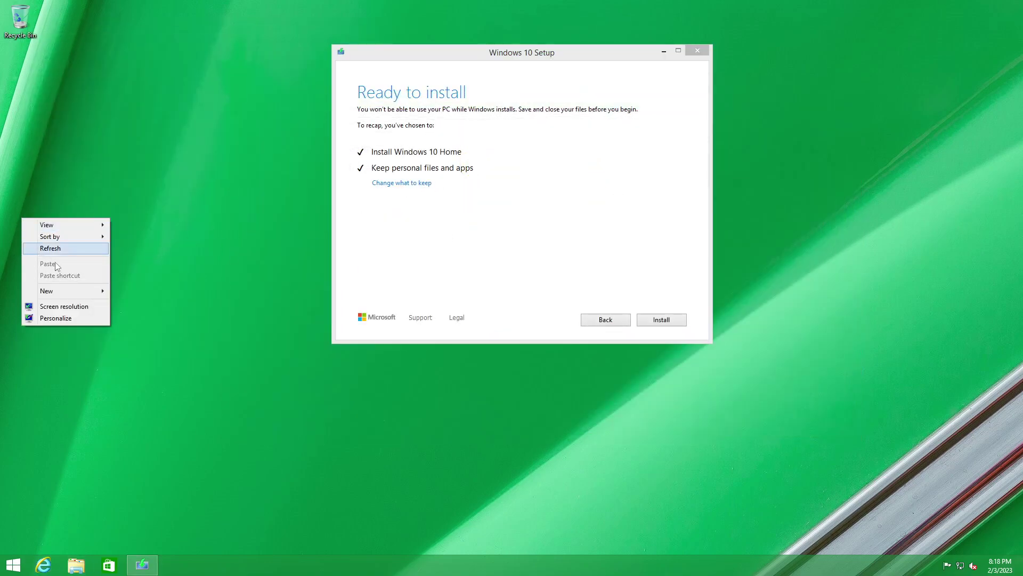
mouse_move(102, 296)
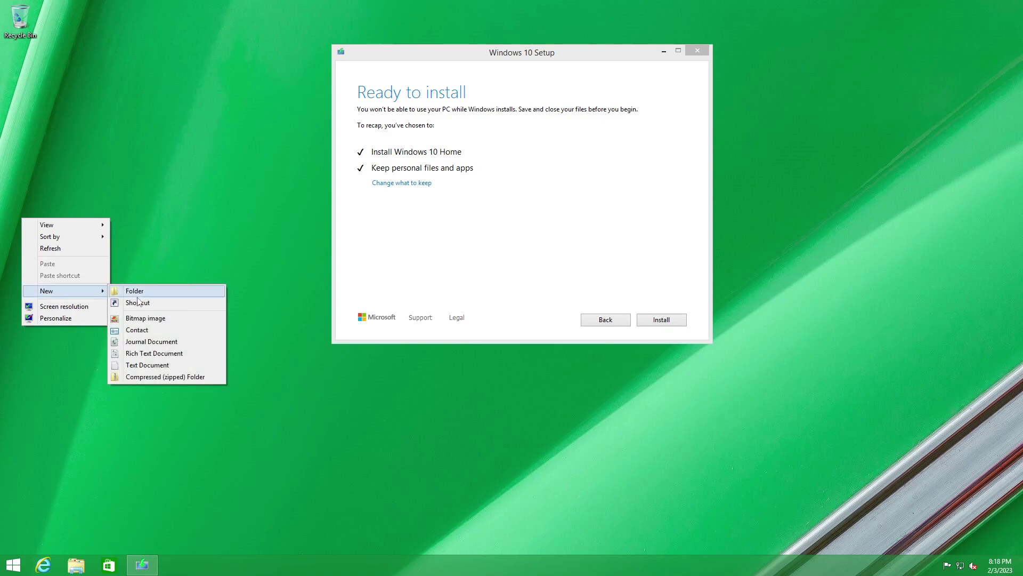
left_click(140, 293)
type("SPECI")
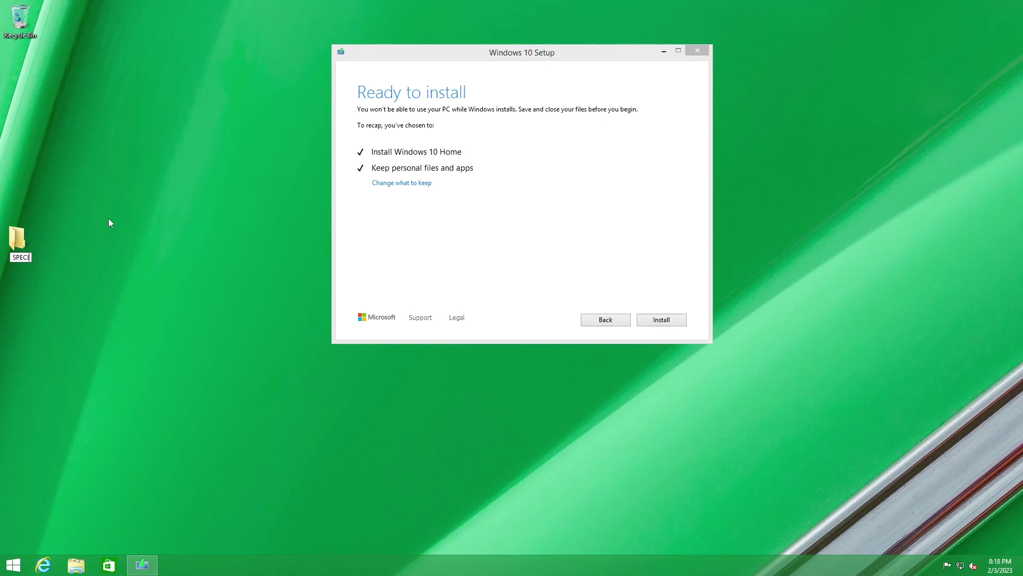
type("AL FILES")
key("Return")
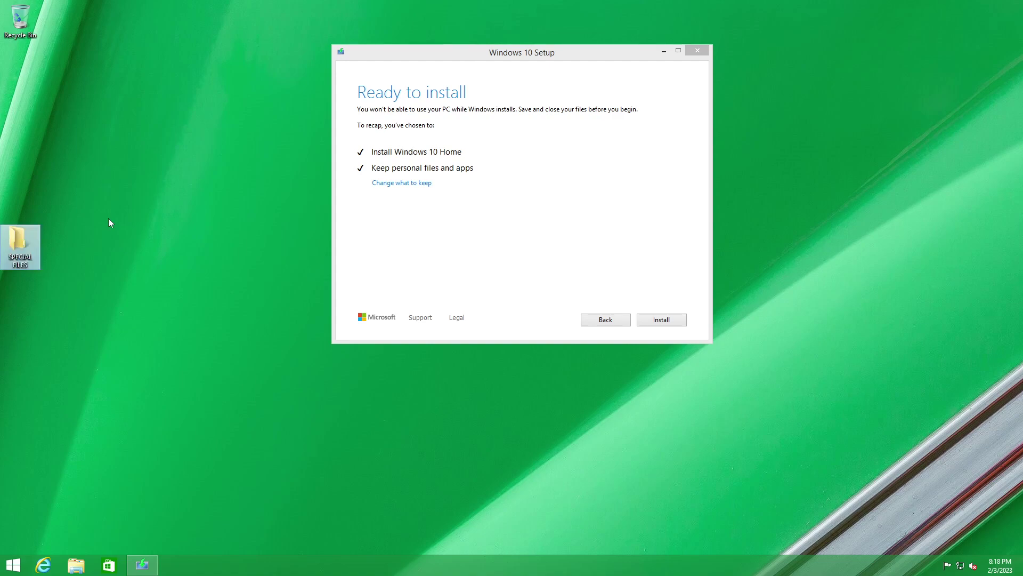
left_click_drag(8, 240, 10, 89)
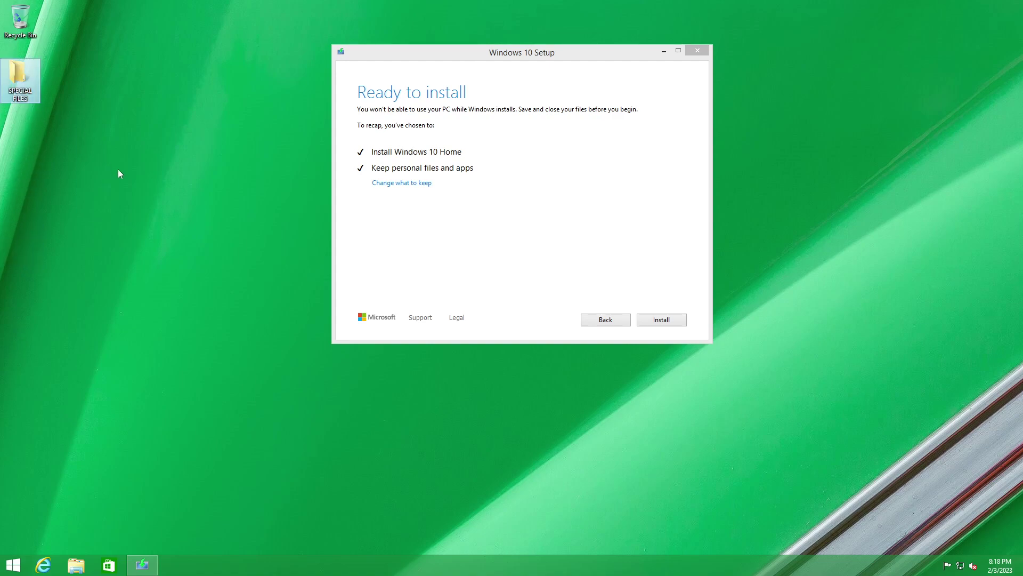
Create a text document named TEST on the desktop.
right_click(72, 154)
mouse_move(67, 234)
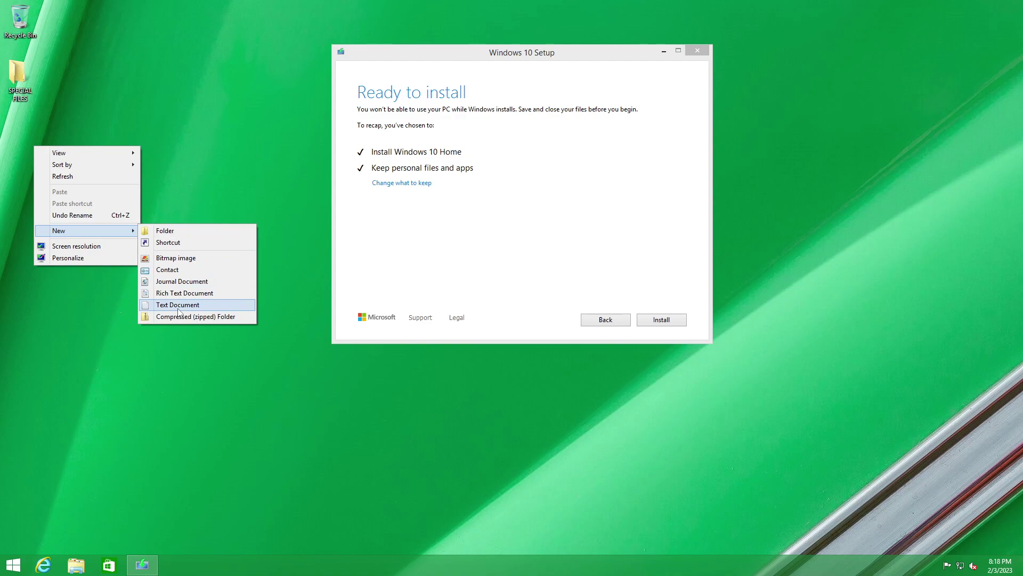
left_click(203, 304)
key("BackSpace")
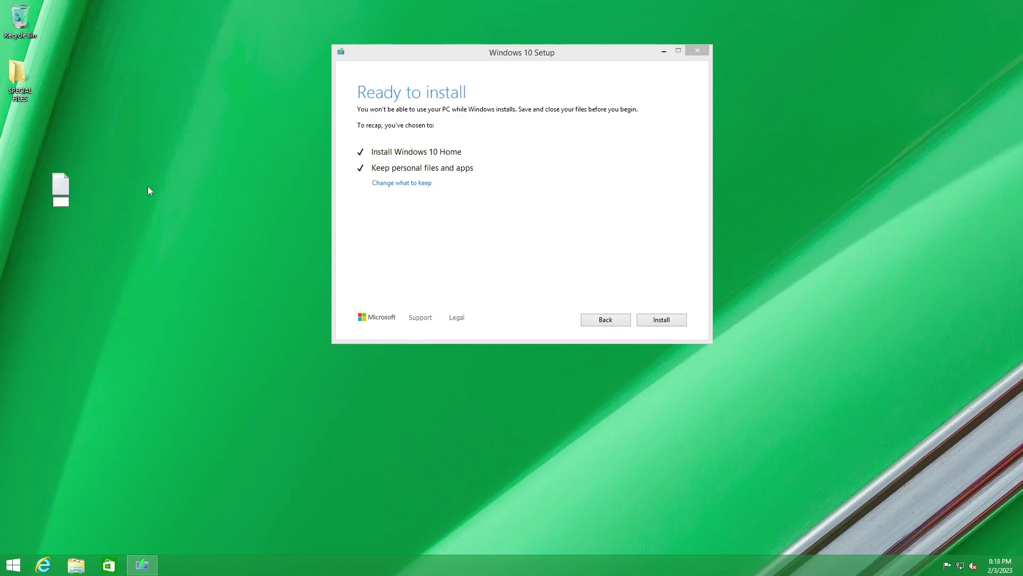
type("TEST")
key("Return")
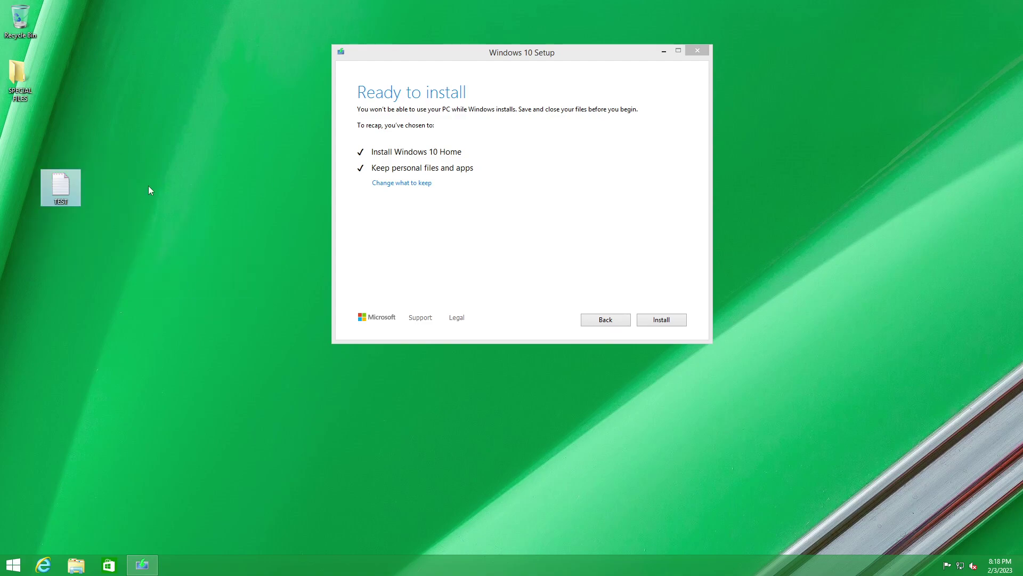
Write TEST TO UPGRADE WINDOWS 8.1 in the TEST document, save it and close Notepad.
double_click(78, 186)
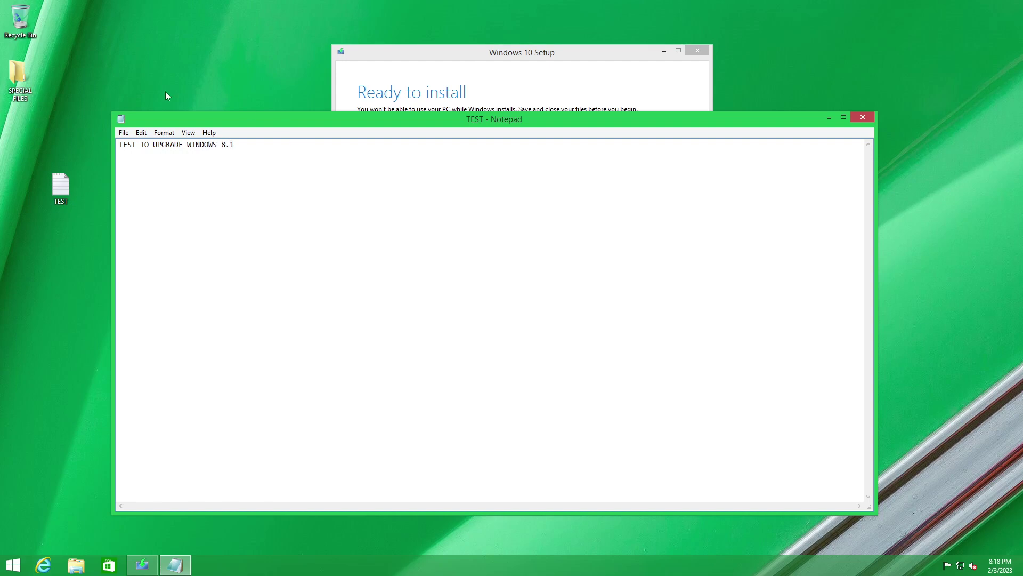
left_click(141, 132)
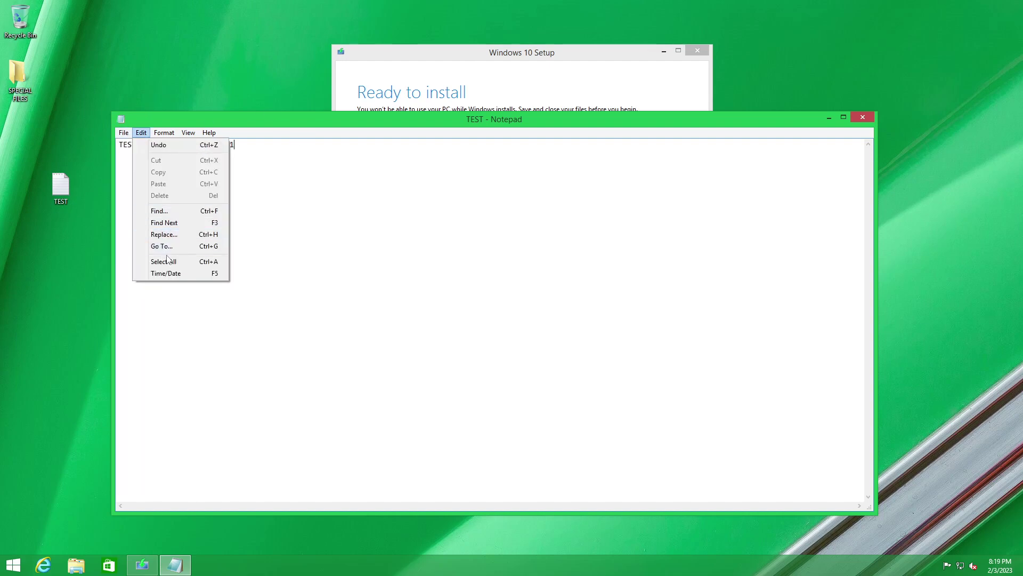
mouse_move(124, 133)
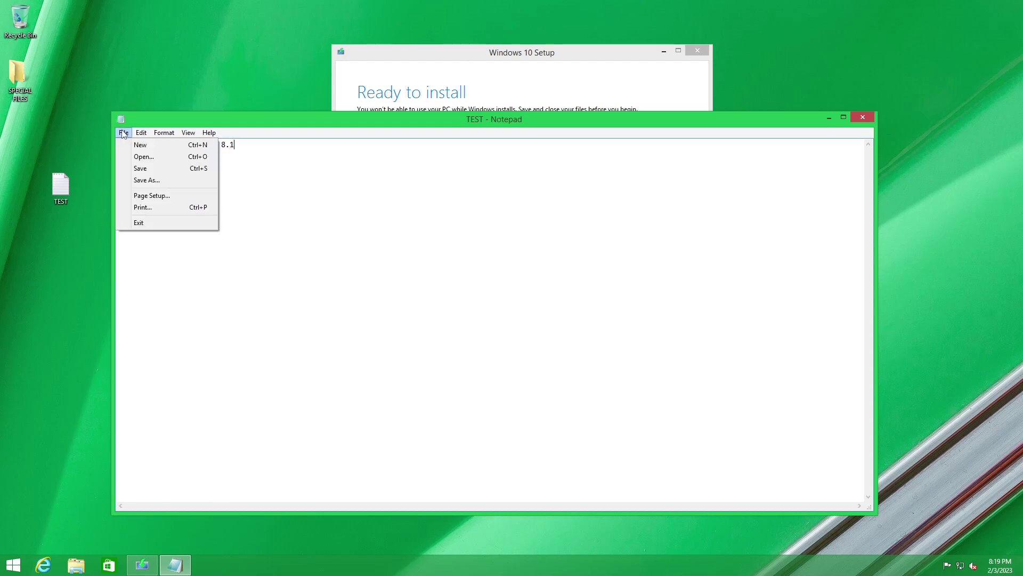
left_click(155, 168)
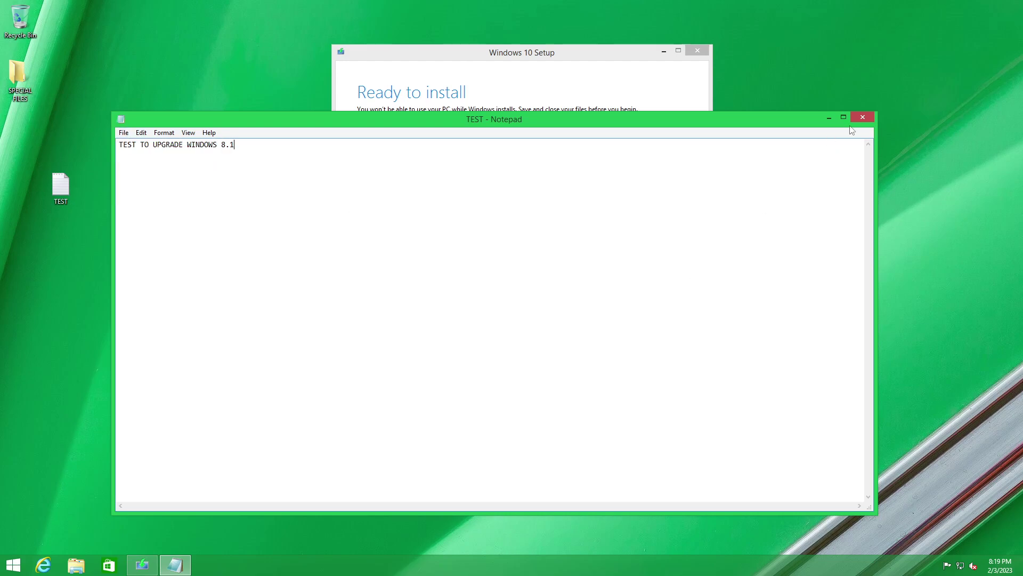
left_click(862, 118)
Reopen the TEST document to check its saved text, and place its icon directly below the SPECIAL FILES folder.
double_click(61, 187)
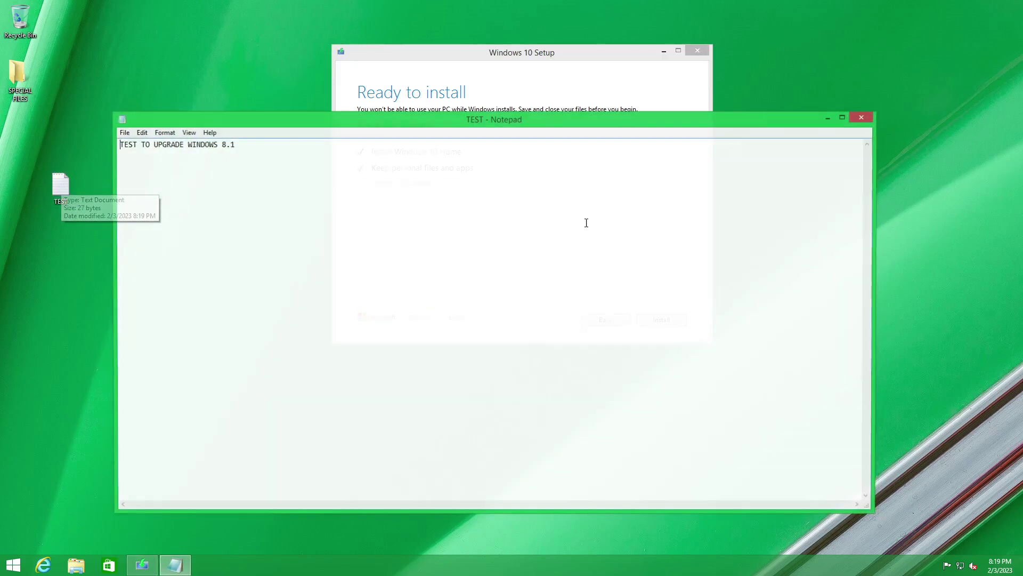
left_click(863, 117)
left_click_drag(61, 187, 18, 136)
Take the virtual machine out of full screen and clear the Hyper-V Manager, browser and CrystalDiskInfo windows off the host desktop.
mouse_move(133, 5)
left_click(631, 10)
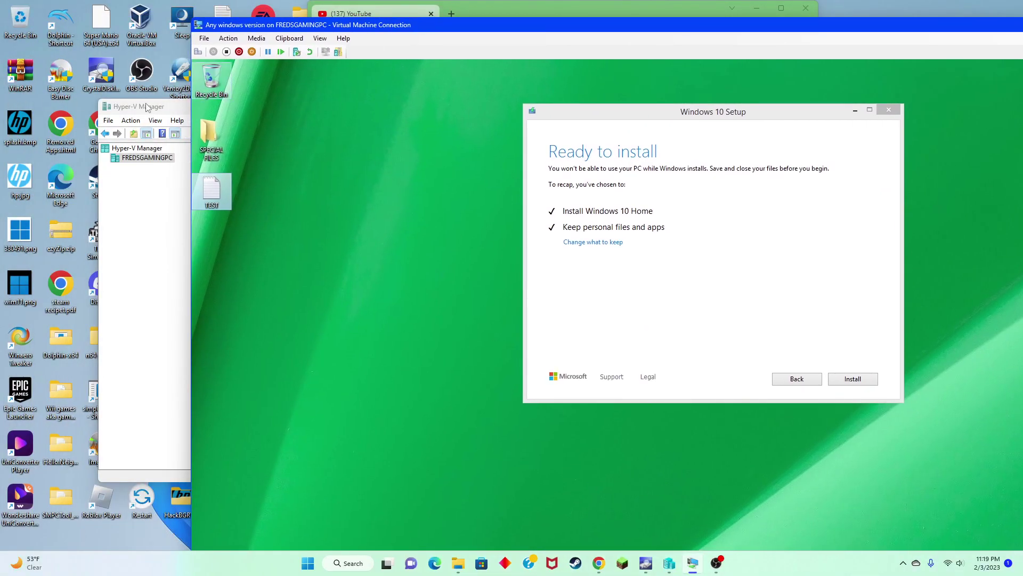
left_click(148, 107)
left_click(540, 106)
left_click(757, 8)
left_click_drag(556, 30, 762, 47)
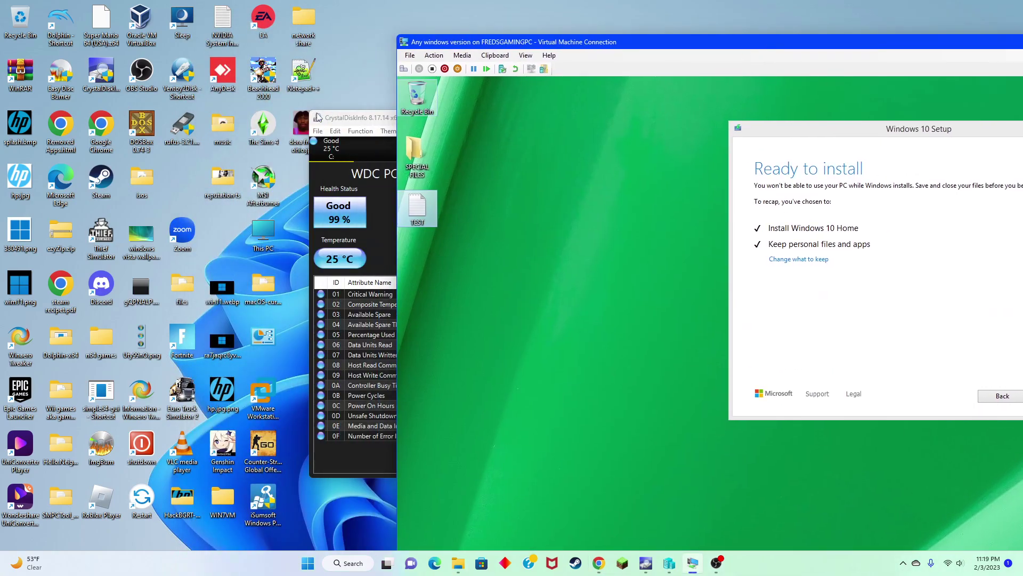
left_click(351, 122)
left_click(655, 117)
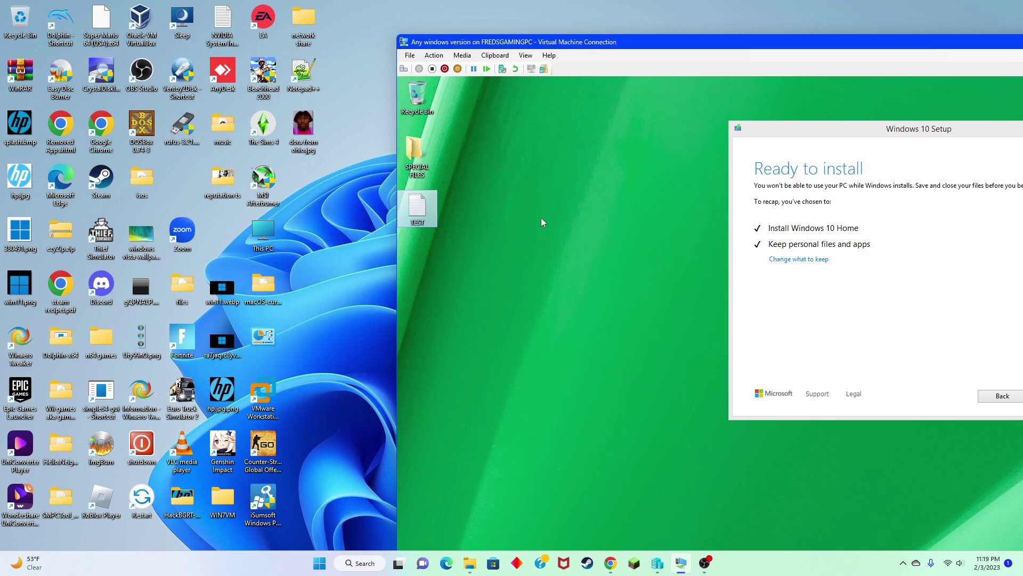
Try to bring dora from ohio.jpg from the host desktop into the virtual machine, and check the USB (E:) drive in File Explorer.
left_click_drag(303, 136, 437, 443)
left_click_drag(471, 564, 455, 251)
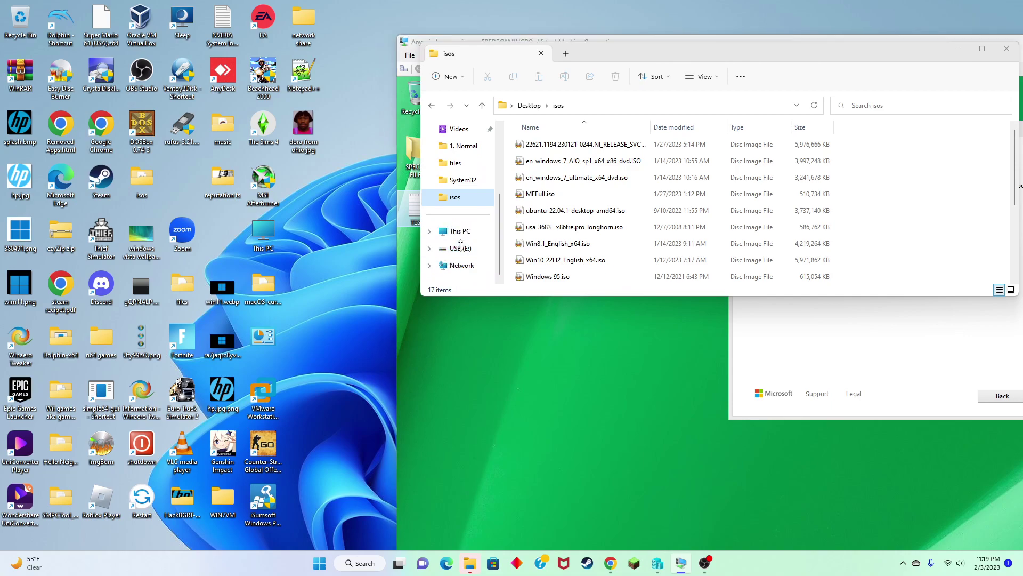
left_click(457, 248)
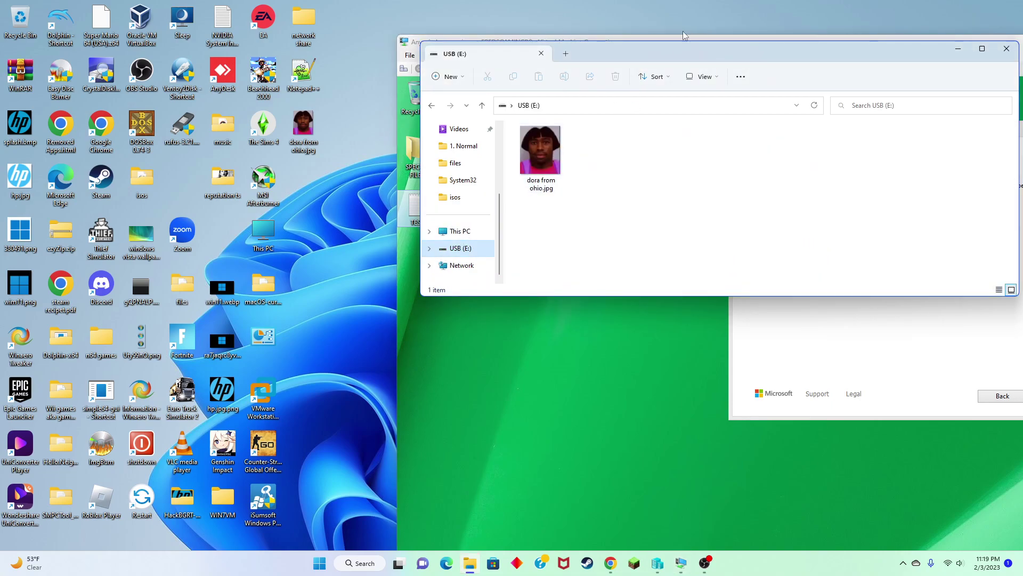
left_click_drag(617, 50, 438, 39)
left_click(785, 38)
Review the Firmware, Name and Add Hardware pages of the virtual machine's settings, and cancel the dialog.
left_click(525, 56)
left_click(423, 56)
left_click(419, 56)
left_click(419, 67)
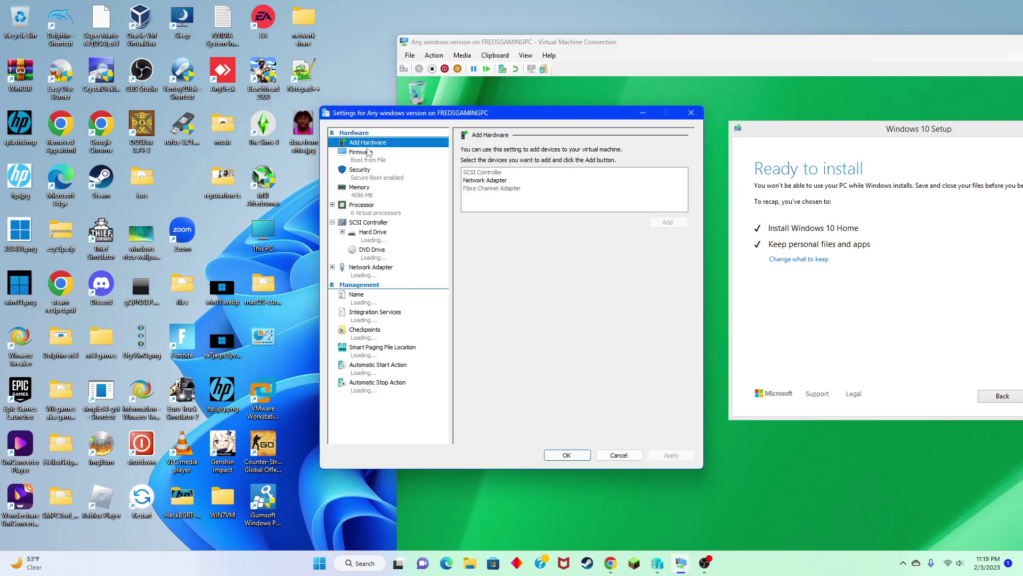
left_click(363, 158)
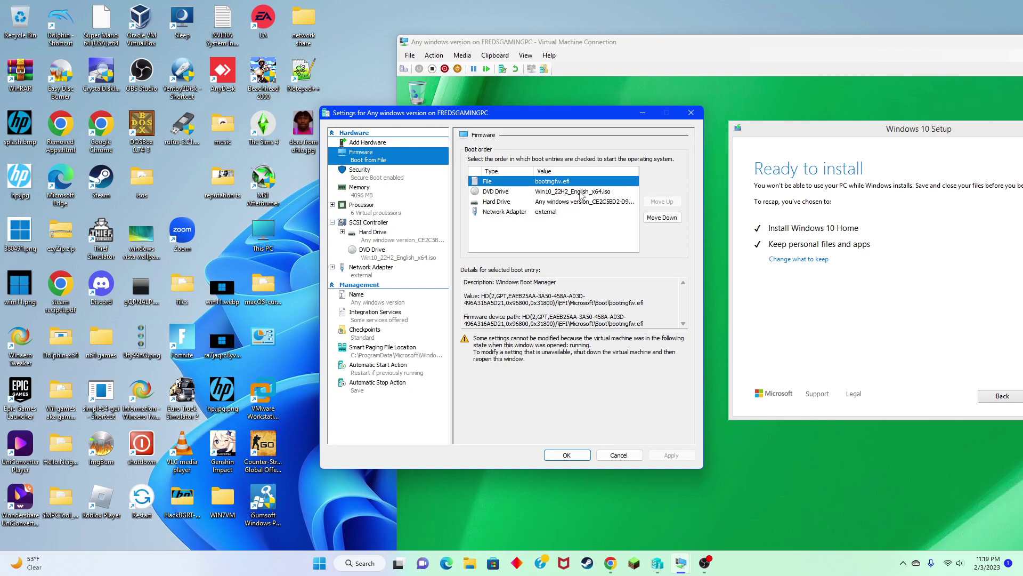
left_click_drag(409, 115, 223, 28)
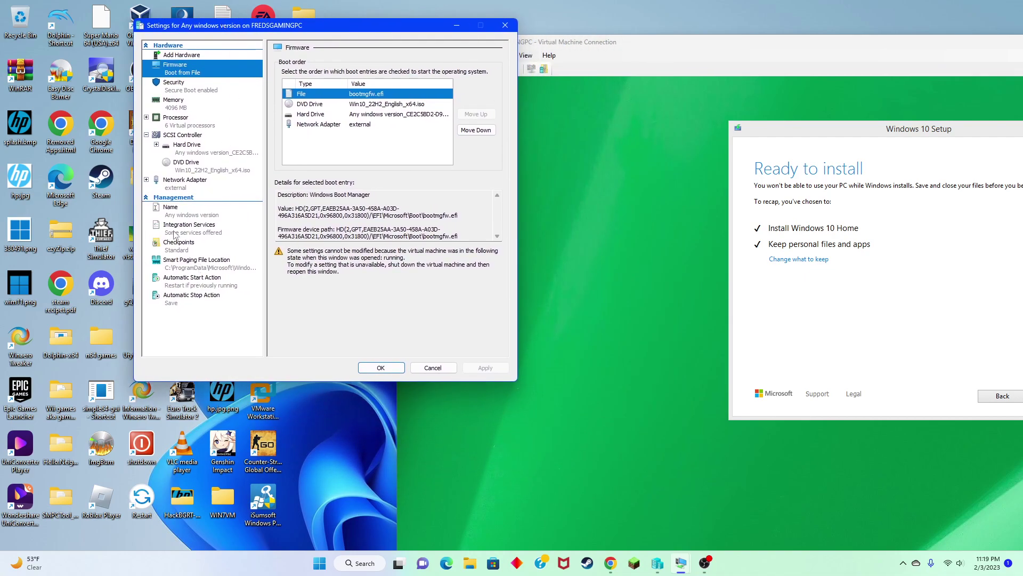
left_click(202, 212)
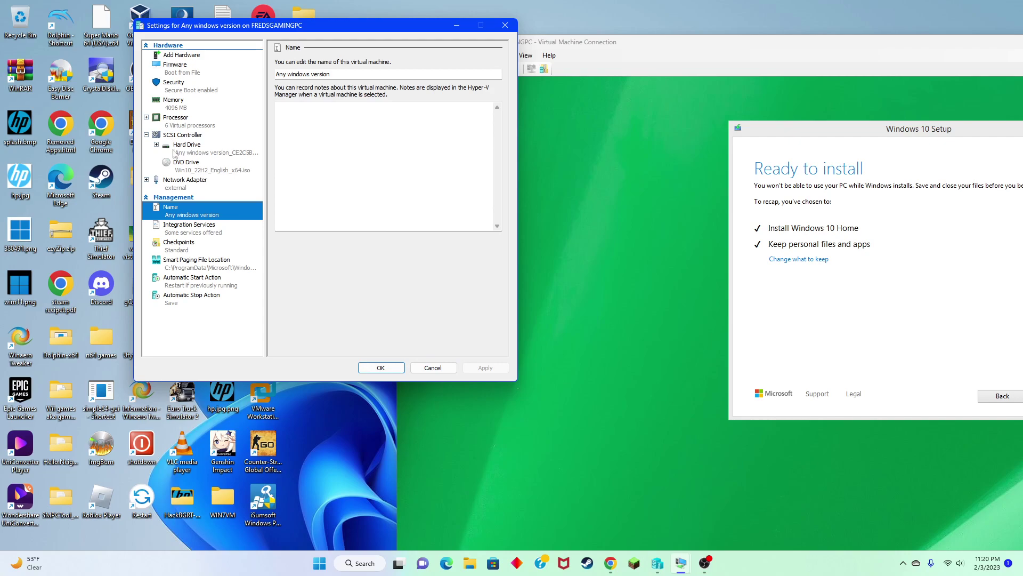
left_click(184, 56)
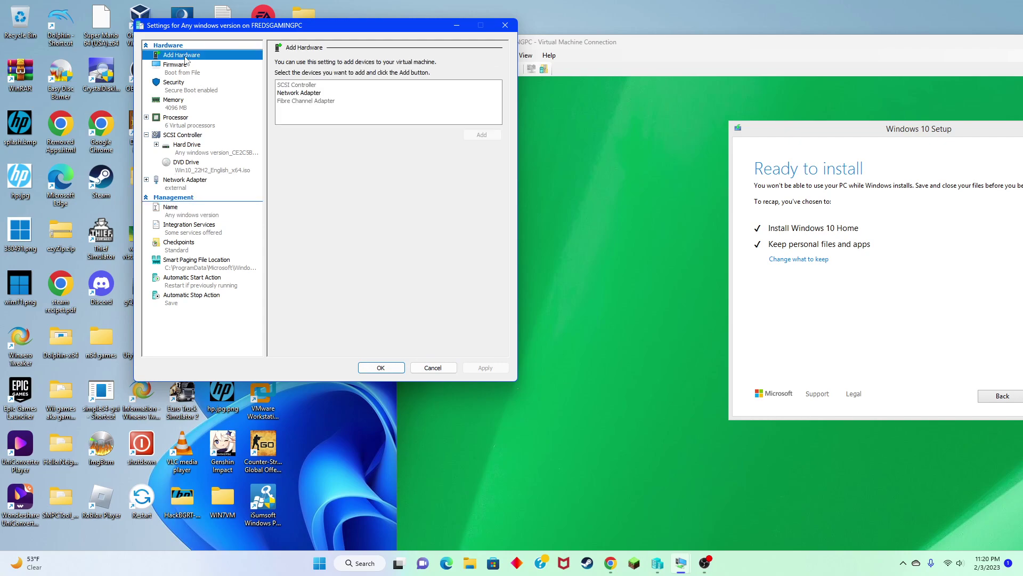
left_click(433, 368)
left_click_drag(462, 47, 199, 12)
left_click(268, 24)
left_click(296, 42)
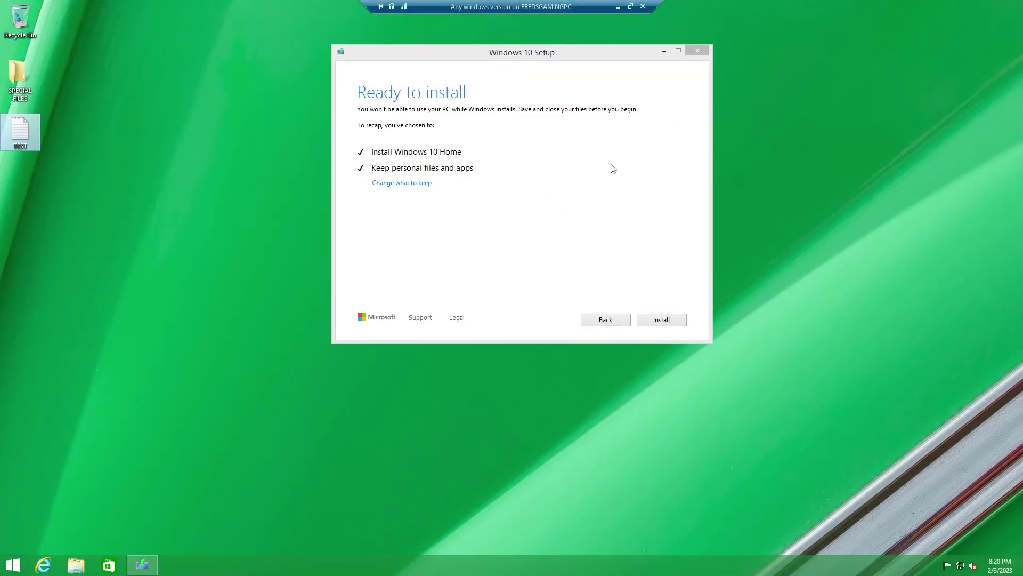
left_click(625, 7)
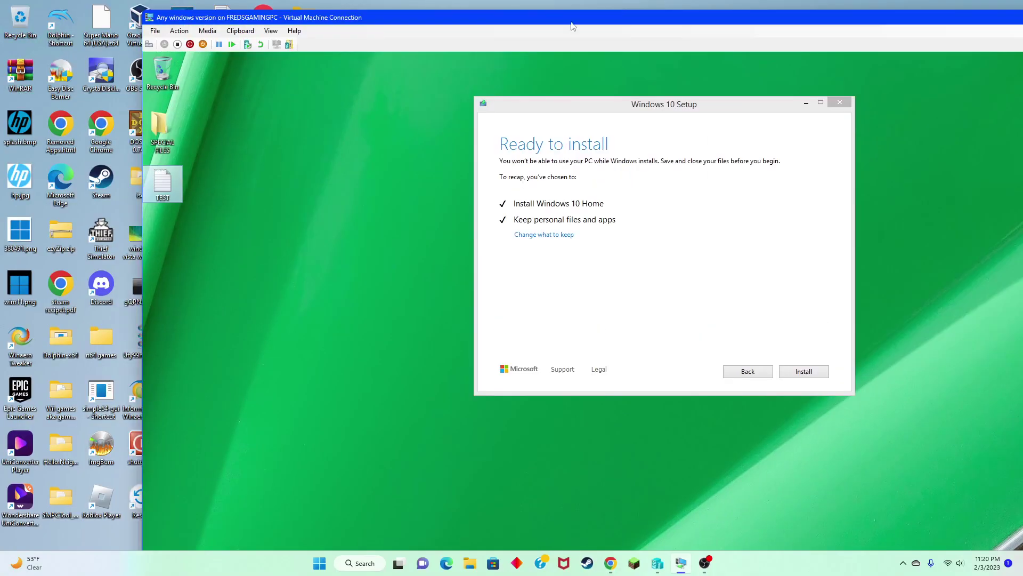
left_click(179, 30)
mouse_move(210, 33)
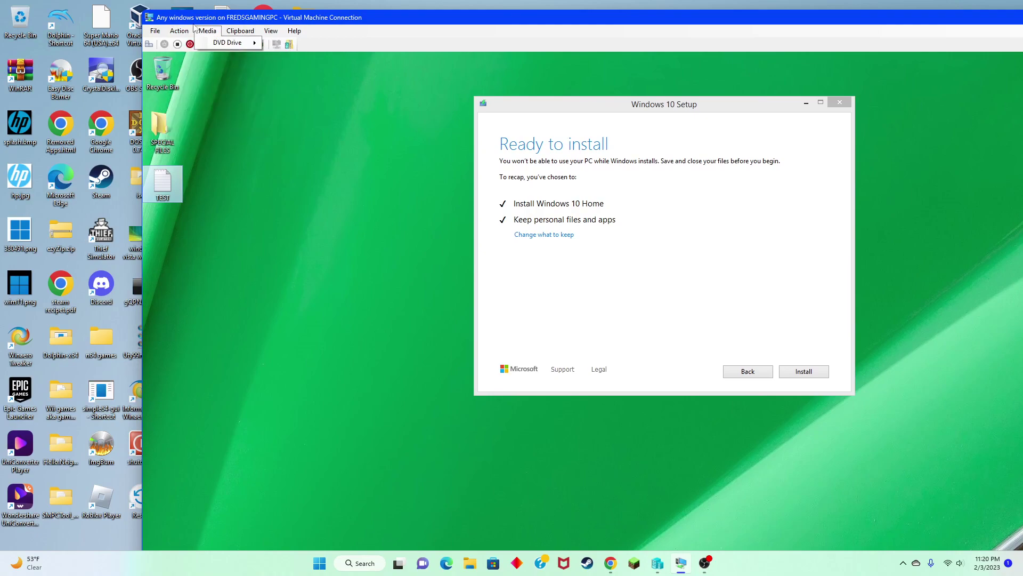
left_click(187, 31)
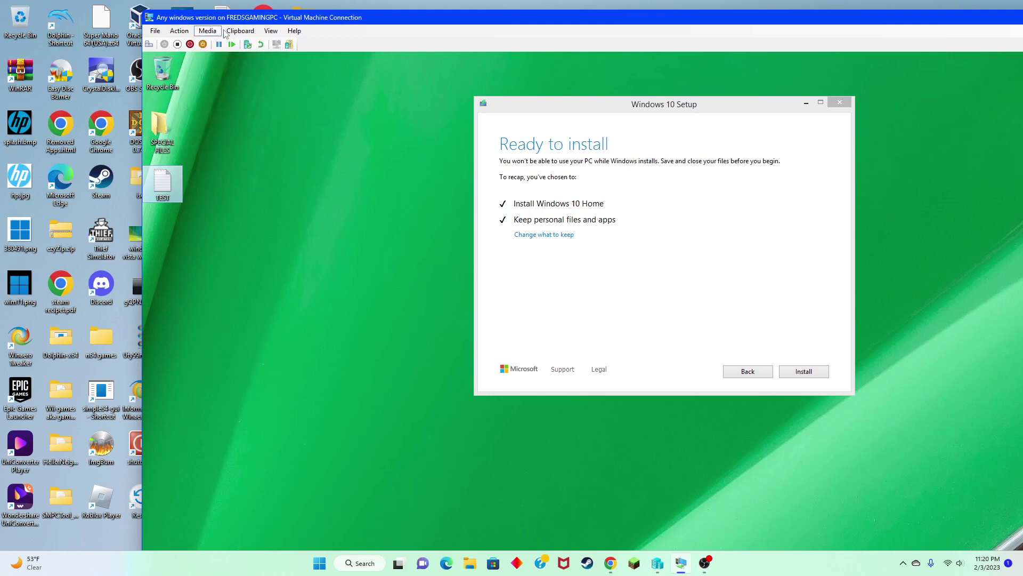
left_click(240, 30)
mouse_move(269, 33)
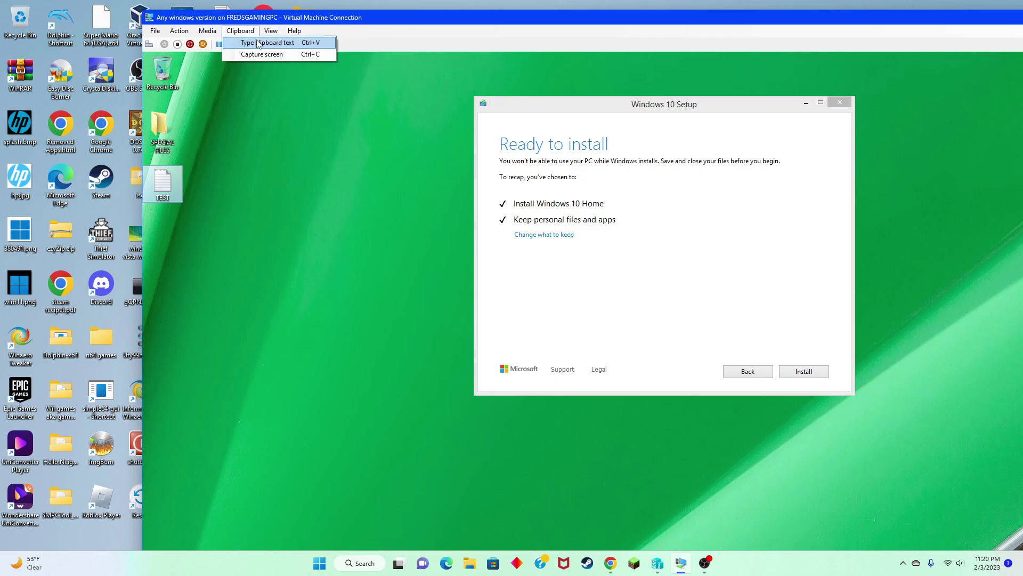
left_click(256, 42)
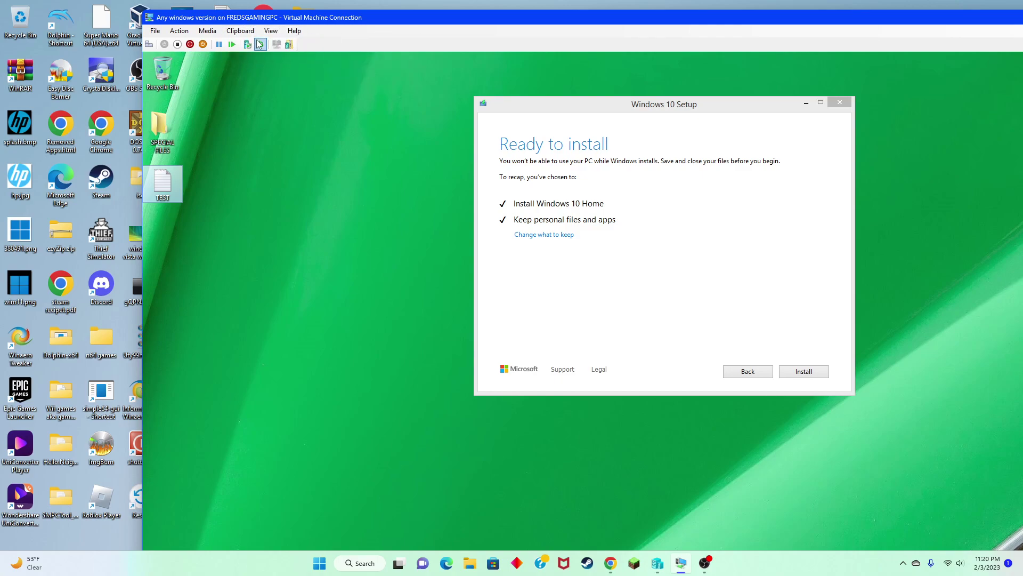
Share the virtual machine as the export file Any windows version.vmcz, saved to the host Desktop.
left_click(289, 45)
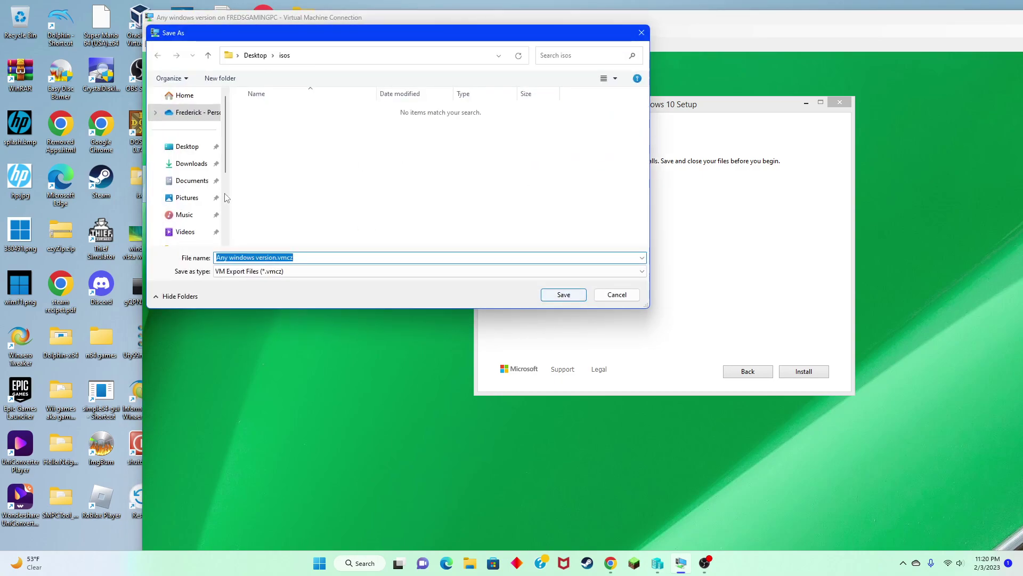
scroll(168, 205, "down", 3)
scroll(168, 205, "up", 1)
scroll(173, 202, "down", 2)
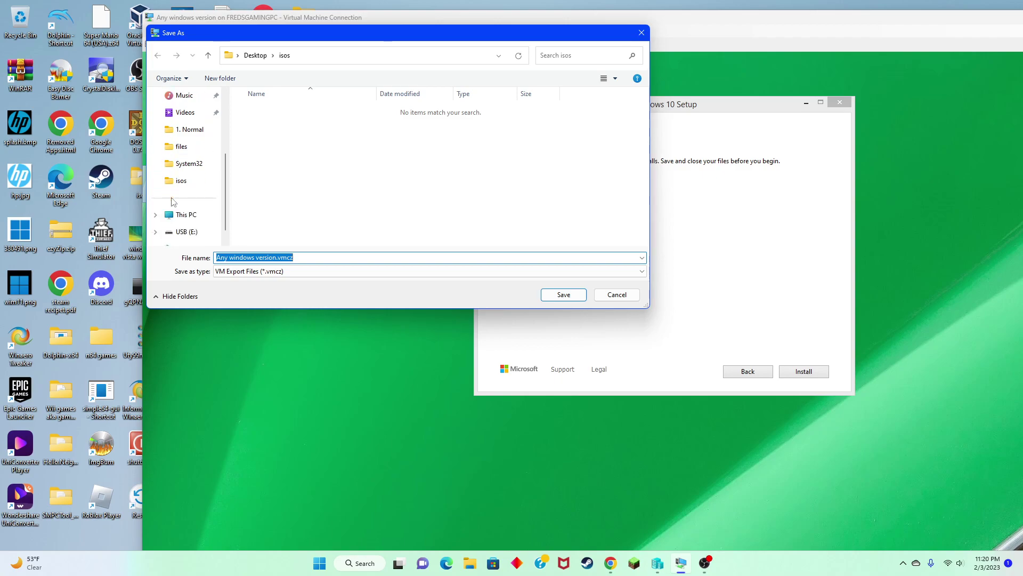
scroll(187, 195, "up", 2)
scroll(193, 192, "up", 2)
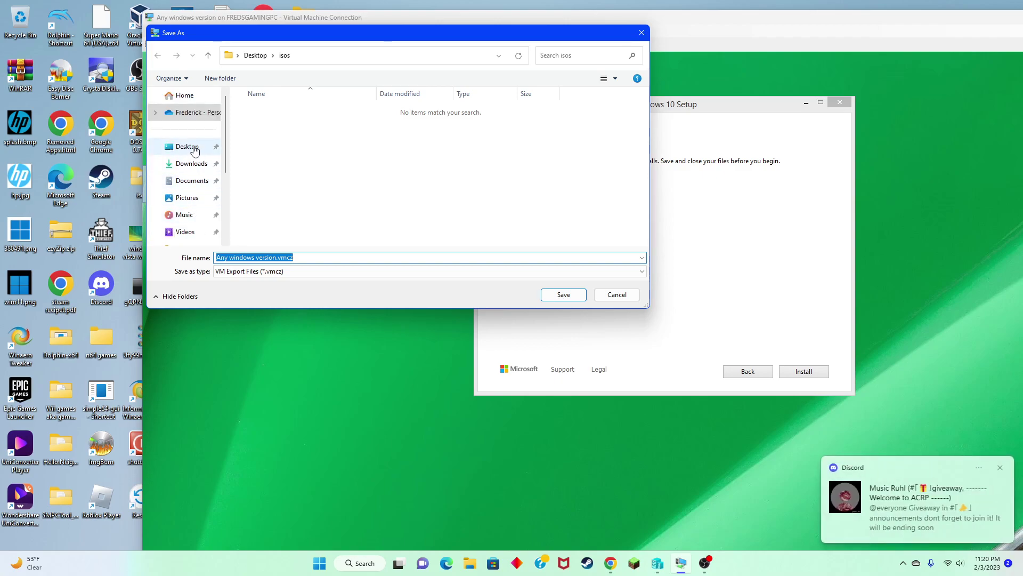
left_click(187, 146)
left_click(564, 296)
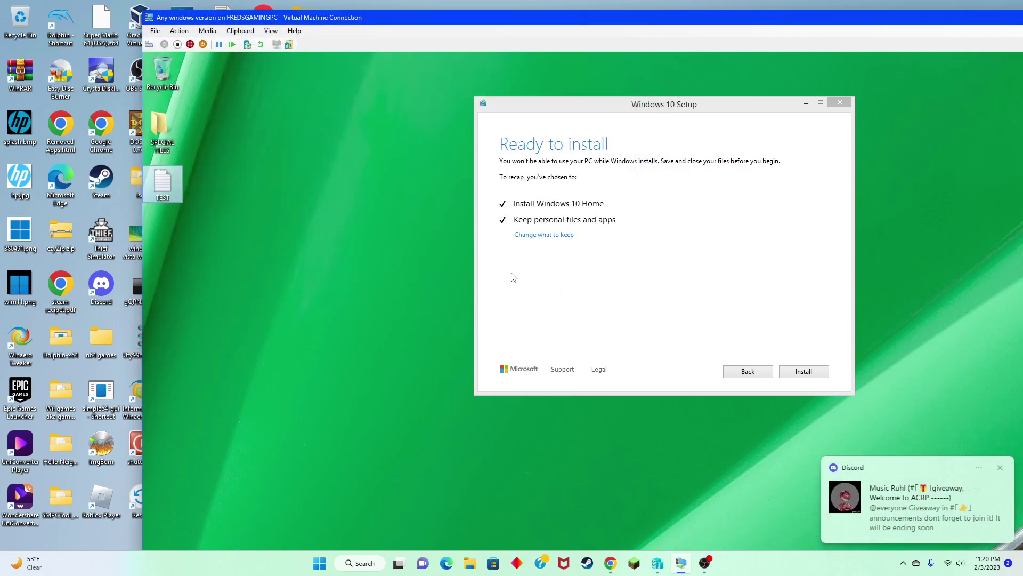
Move the virtual machine window aside and shift the dora from ohio.jpg icon one place down on the host desktop.
left_click_drag(193, 18, 422, 110)
left_click_drag(305, 125, 314, 179)
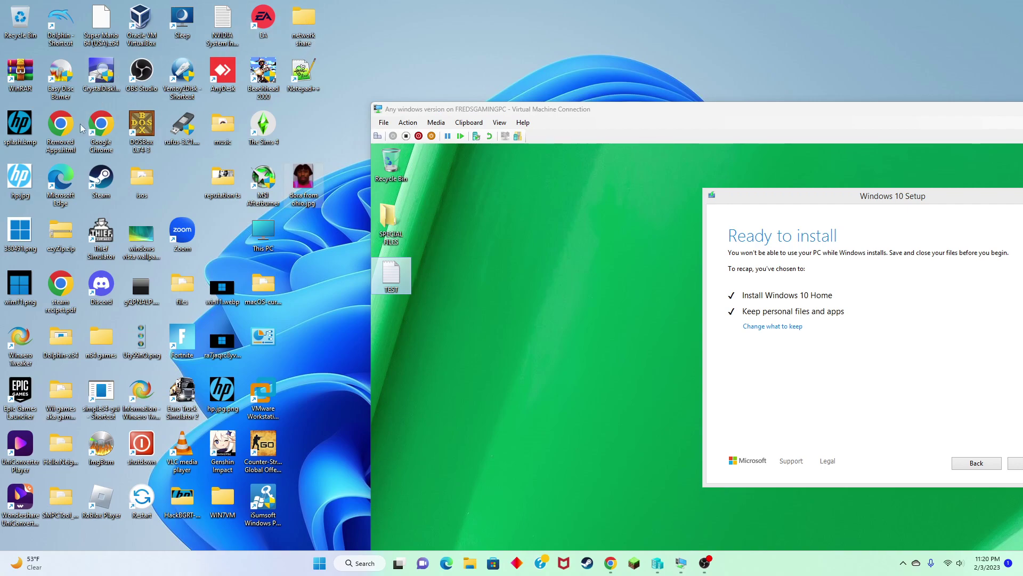
left_click_drag(426, 110, 341, 59)
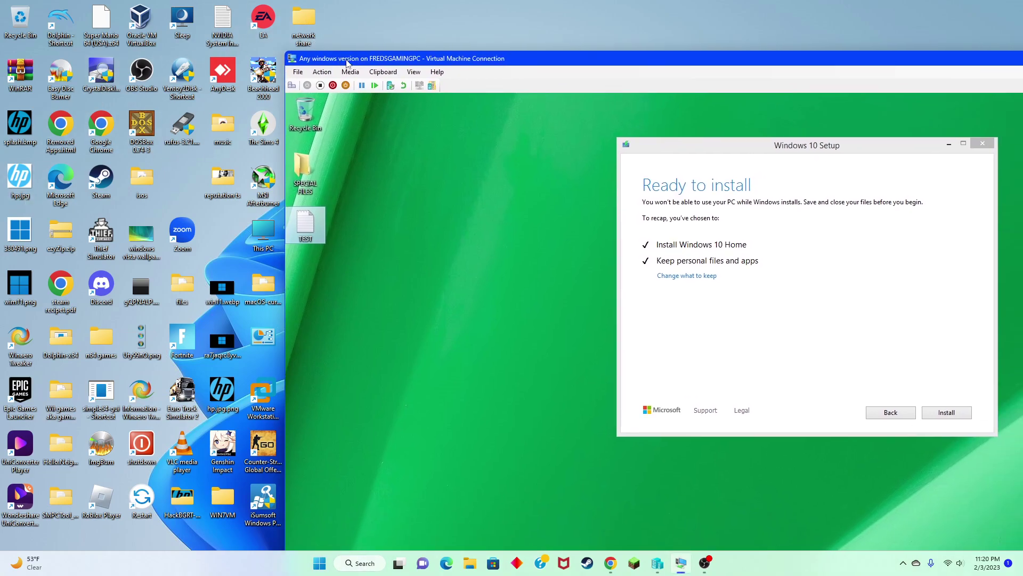
left_click(434, 75)
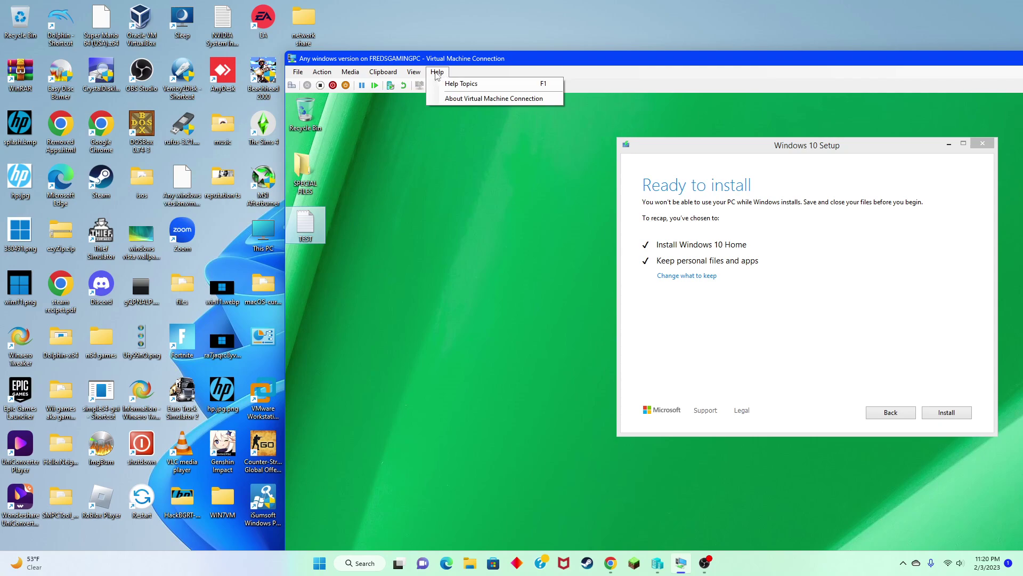
left_click(208, 222)
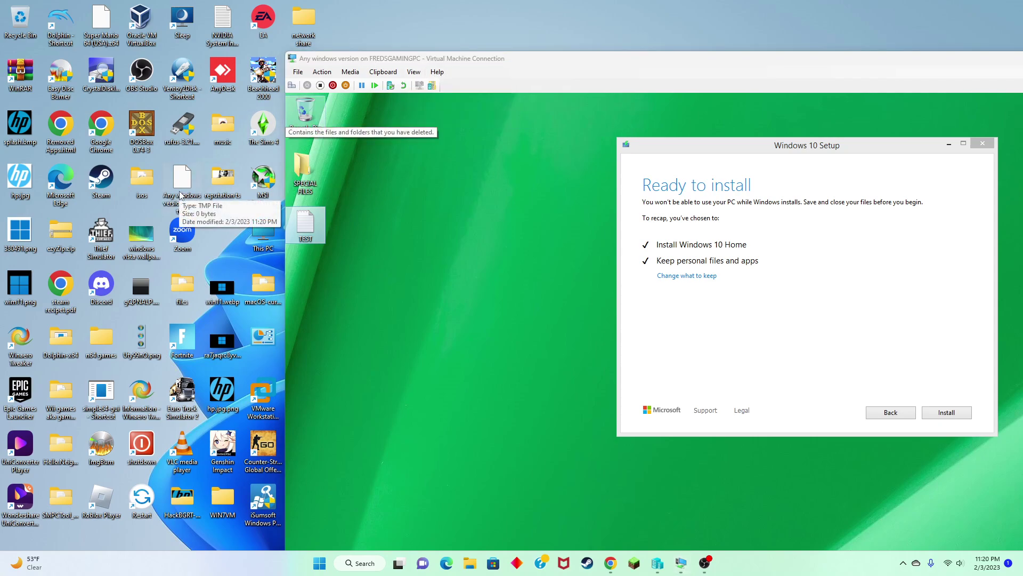
Try to open the exported virtual machine's .tmp file on the host desktop with 7-Zip File Manager, just once.
double_click(181, 194)
scroll(487, 273, "down", 2)
scroll(469, 303, "up", 2)
scroll(479, 361, "down", 2)
scroll(462, 383, "up", 1)
scroll(462, 382, "up", 1)
left_click(462, 170)
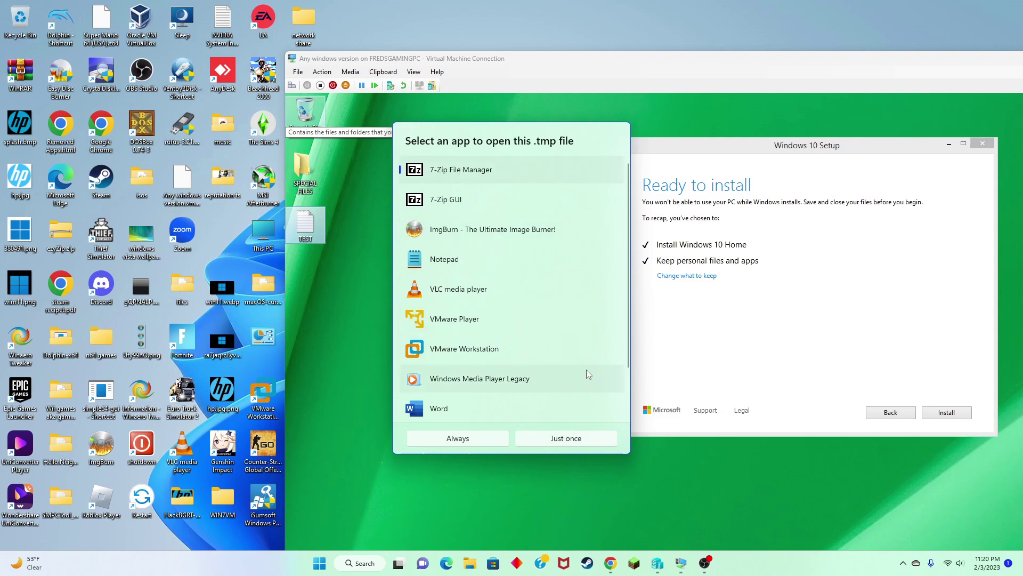
left_click(558, 443)
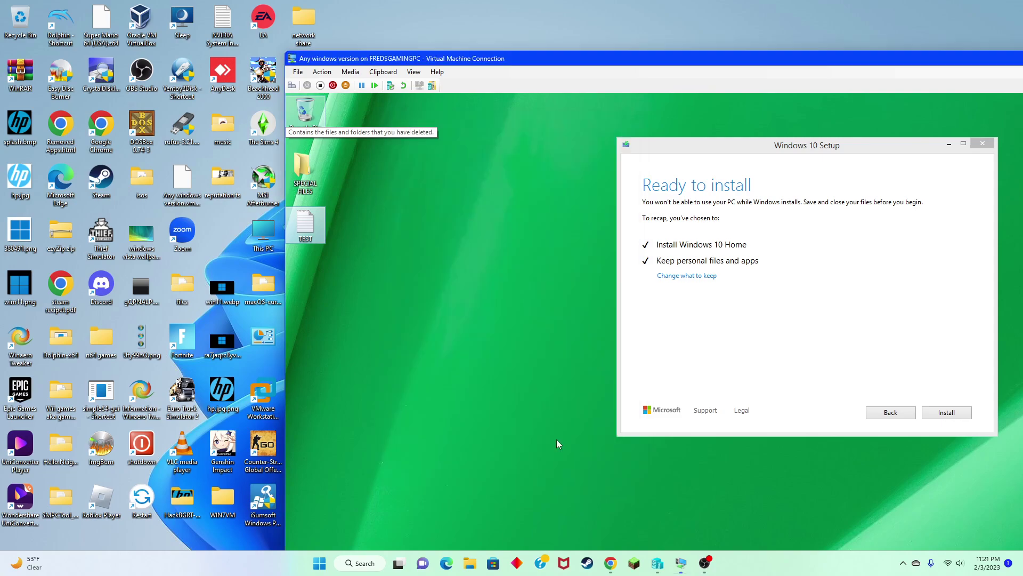
left_click(595, 314)
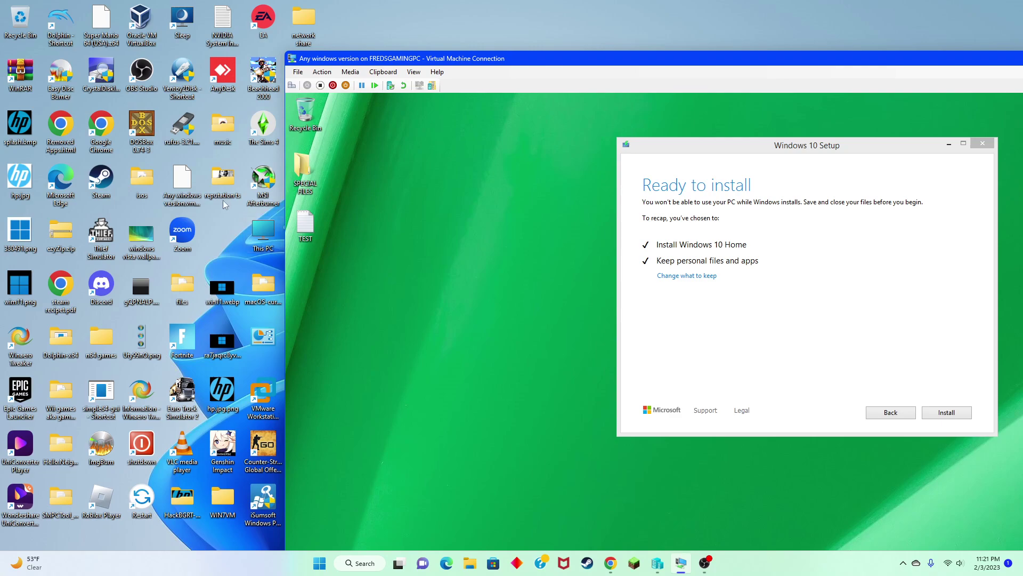
left_click(322, 71)
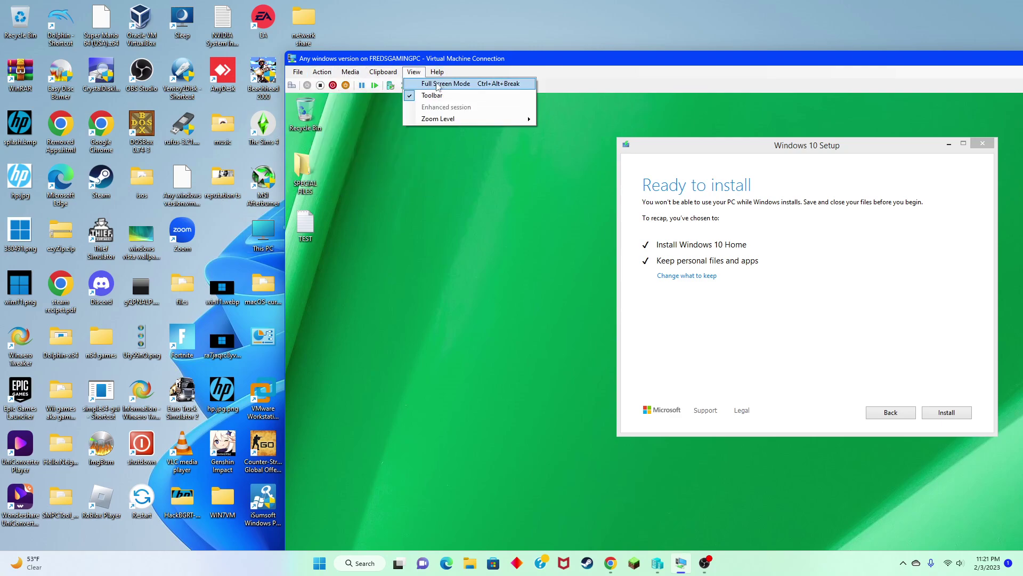
left_click(549, 77)
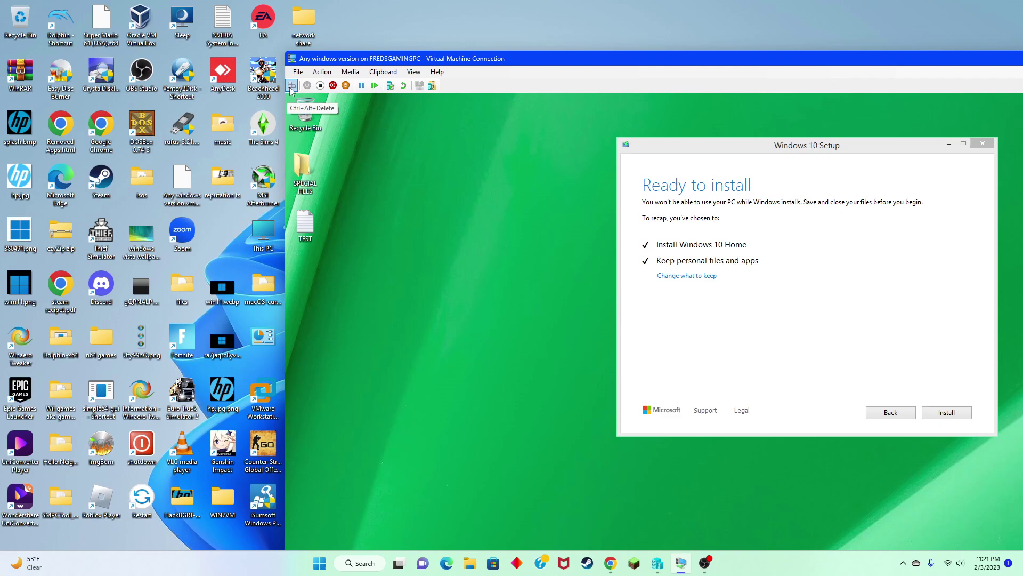
left_click(432, 85)
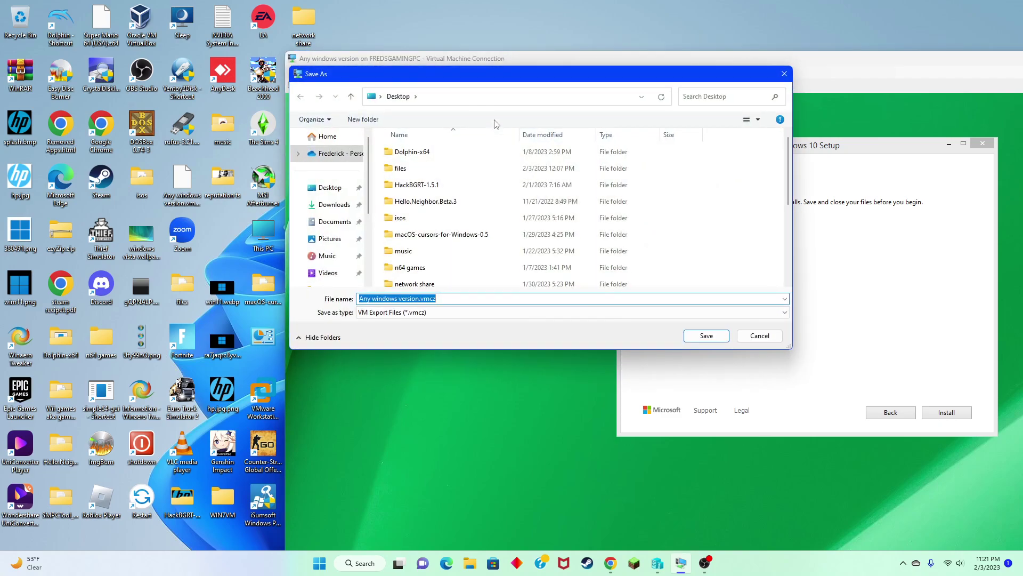
scroll(533, 198, "down", 3)
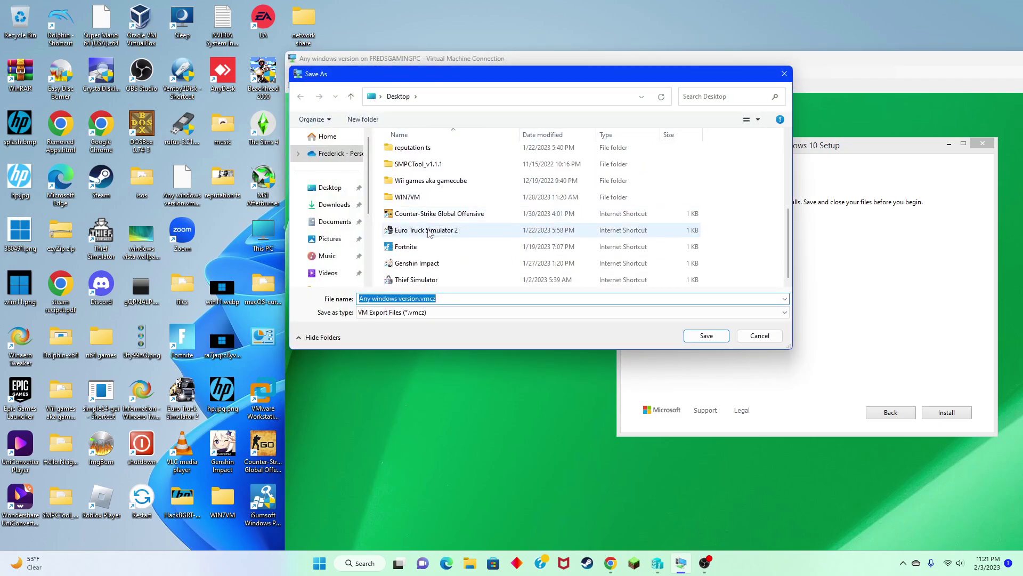
scroll(429, 233, "up", 3)
left_click(455, 313)
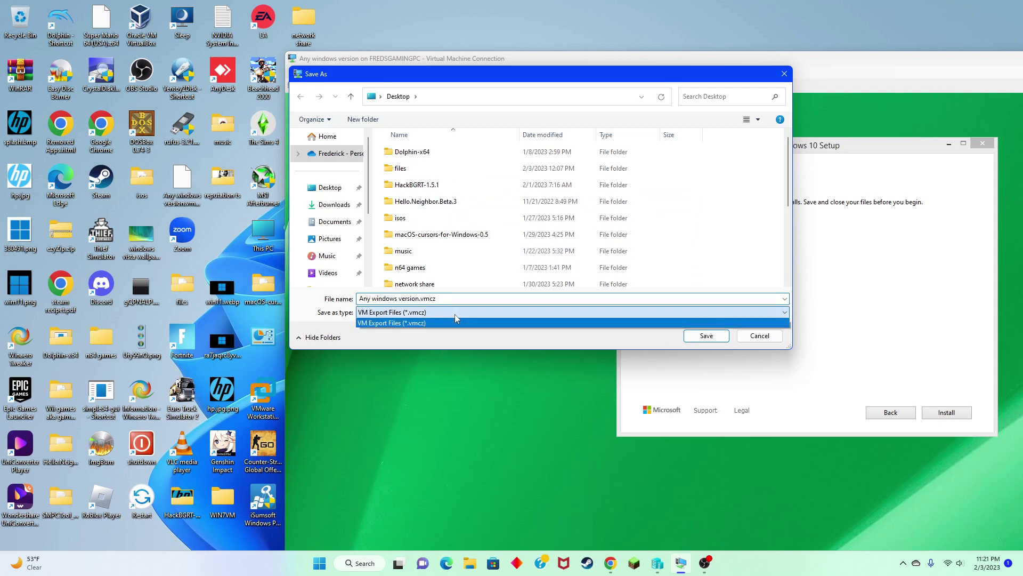
left_click(424, 326)
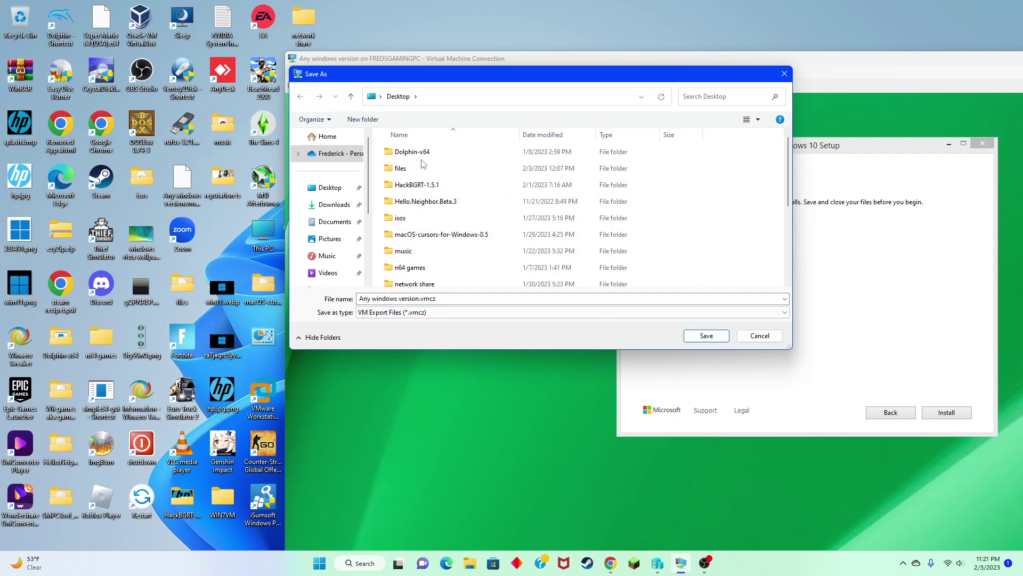
scroll(431, 176, "down", 3)
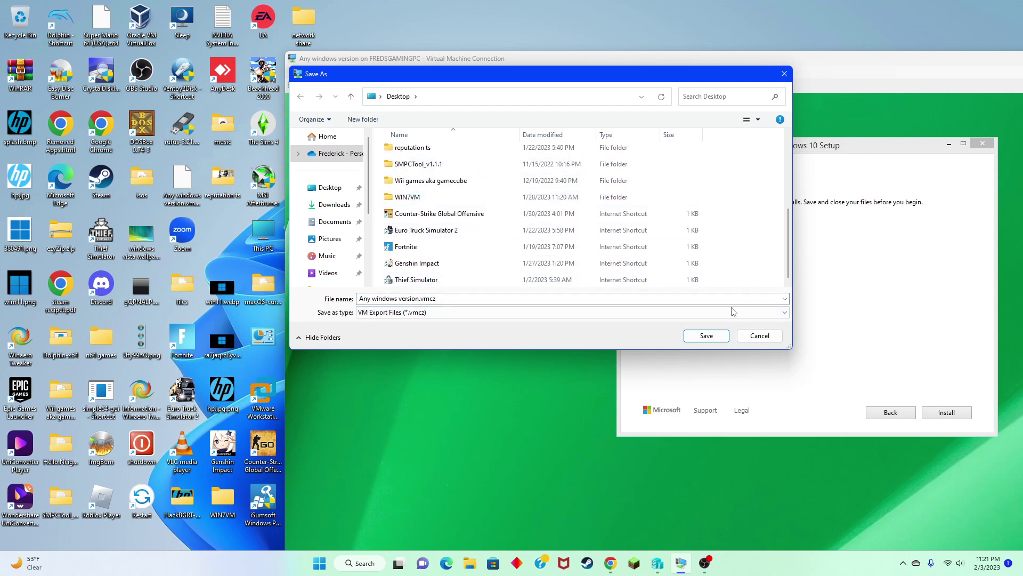
left_click(760, 335)
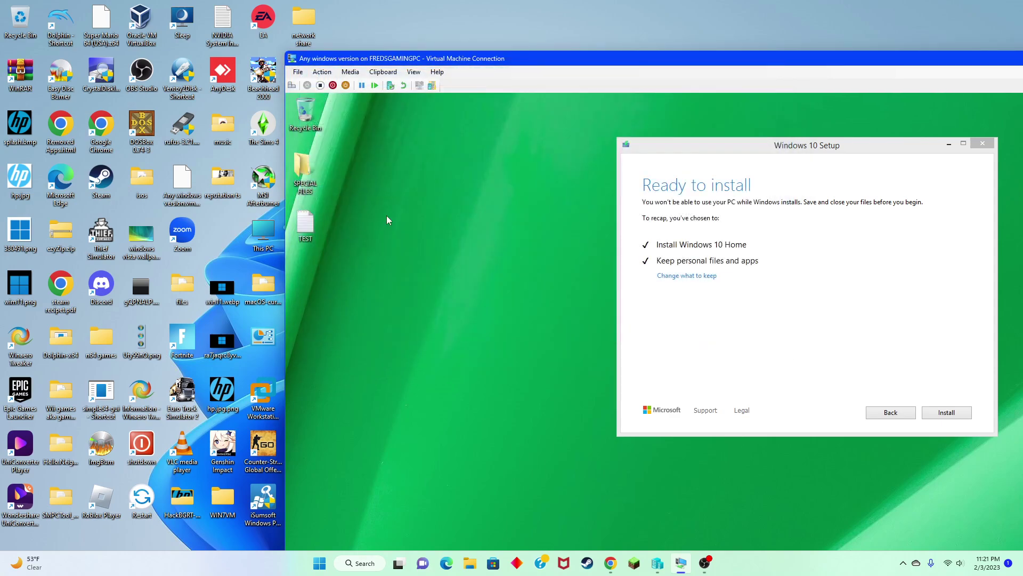
Try to open the exported virtual machine's .tmp file on the host desktop with Notepad, just once.
right_click(172, 192)
right_click(180, 177)
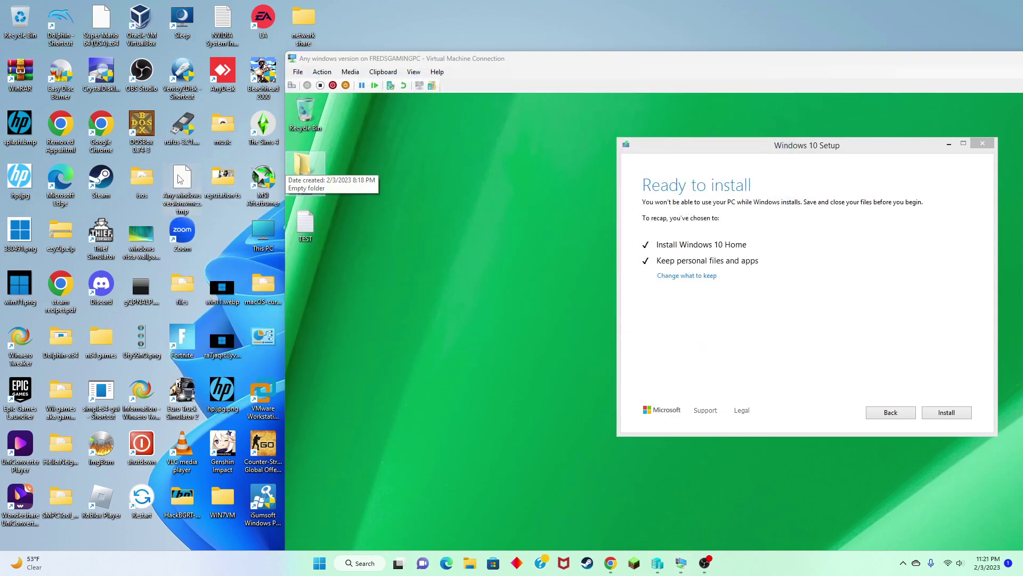
left_click(215, 183)
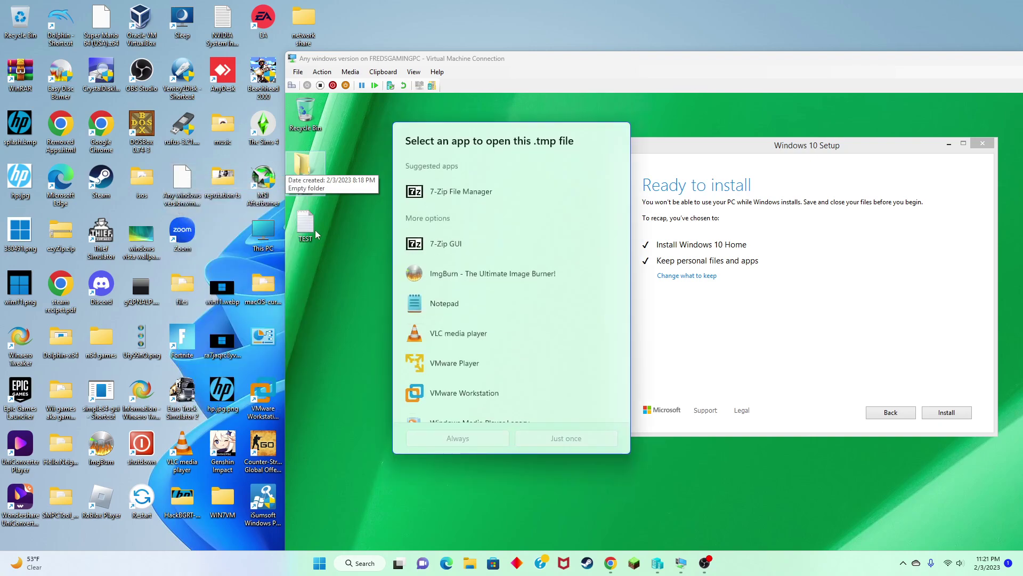
scroll(469, 212, "down", 2)
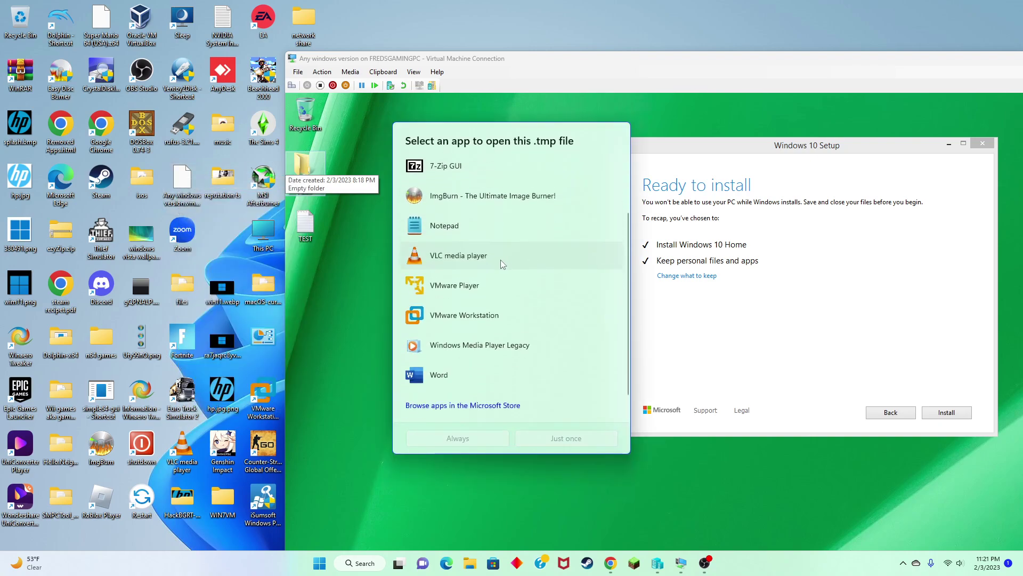
left_click(450, 216)
left_click(578, 438)
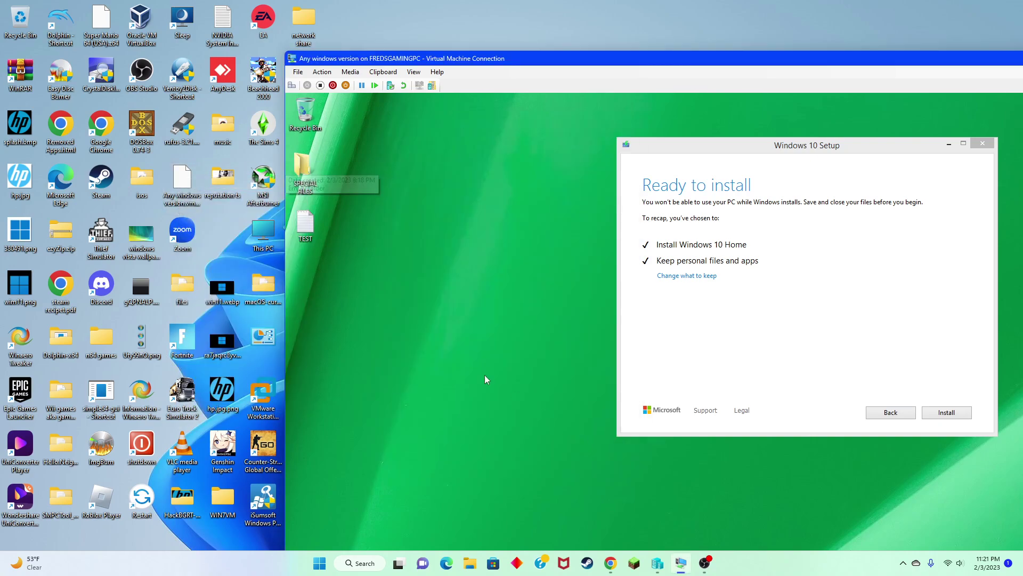
left_click(777, 209)
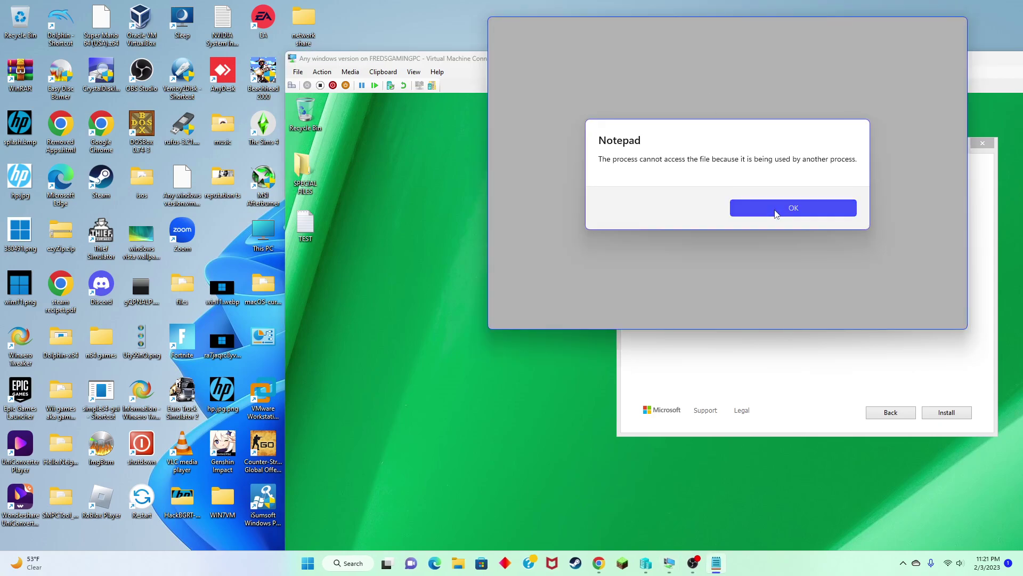
left_click(954, 24)
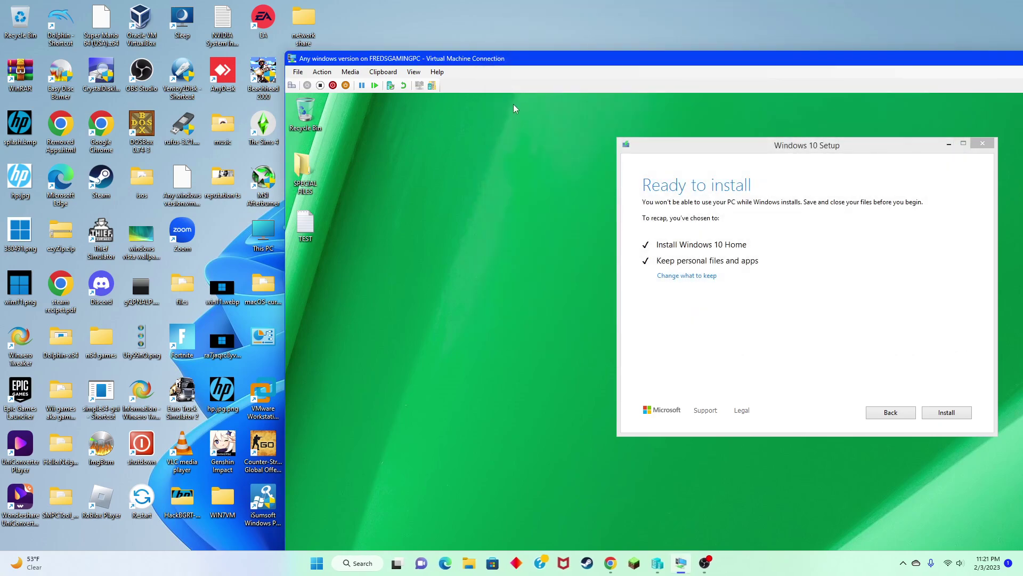
Shift the virtual machine window up and switch it to full-screen mode.
left_click_drag(464, 58, 379, 41)
left_click(331, 56)
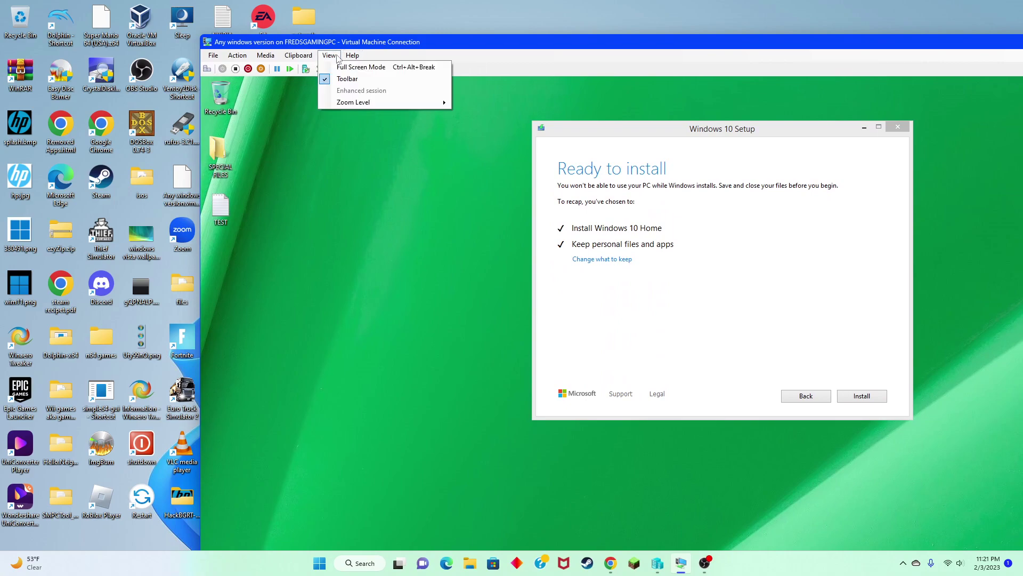
left_click(349, 69)
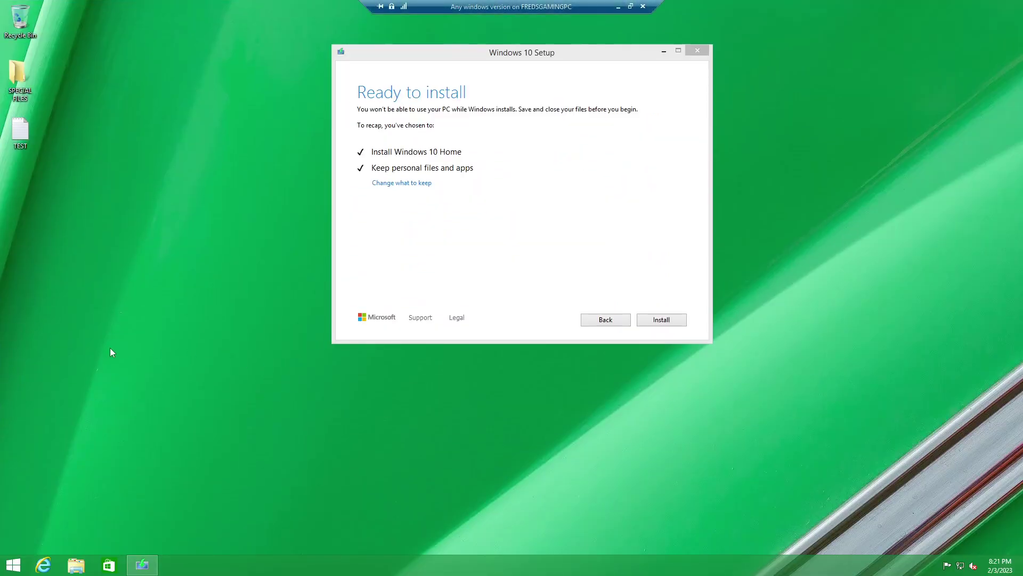
left_click(13, 565)
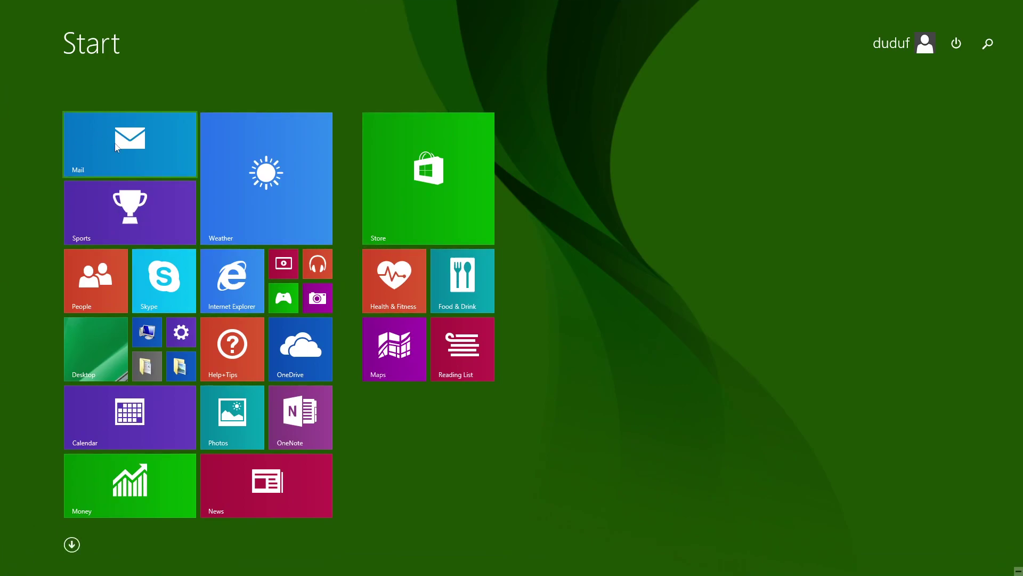
key("super")
Create a new folder named hi on the virtual machine's desktop.
right_click(111, 184)
mouse_move(155, 268)
left_click(236, 268)
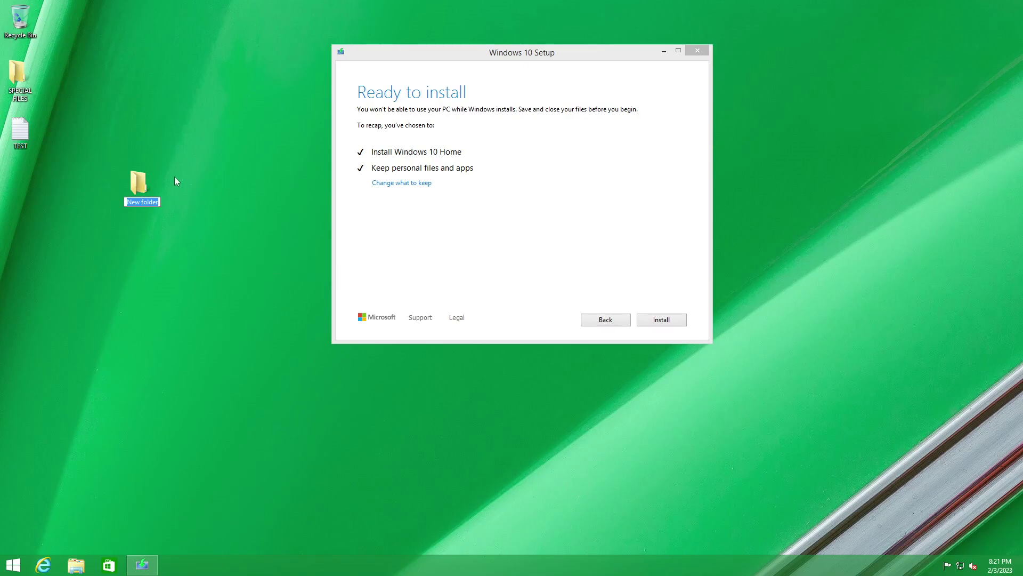
key("BackSpace")
key("Return")
Create a new text document named TEST1234 on the desktop, below the TEST file.
right_click(9, 183)
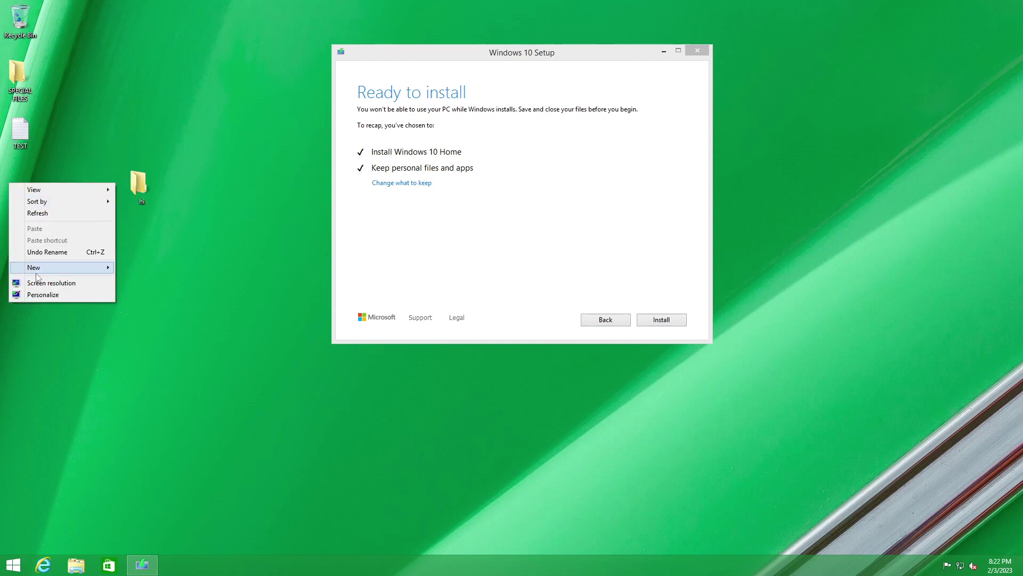
mouse_move(43, 269)
left_click(176, 342)
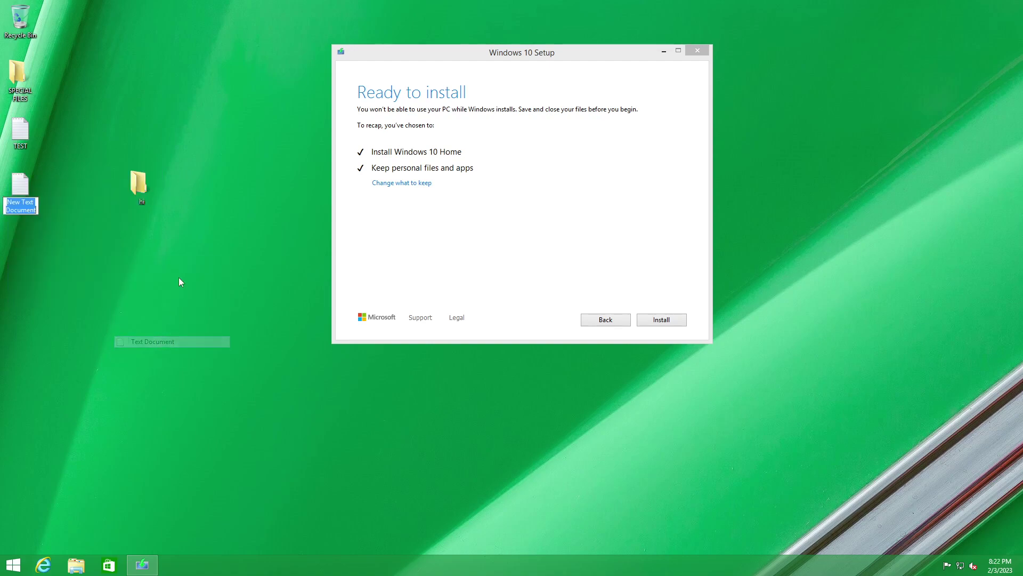
key("BackSpace")
type("TES")
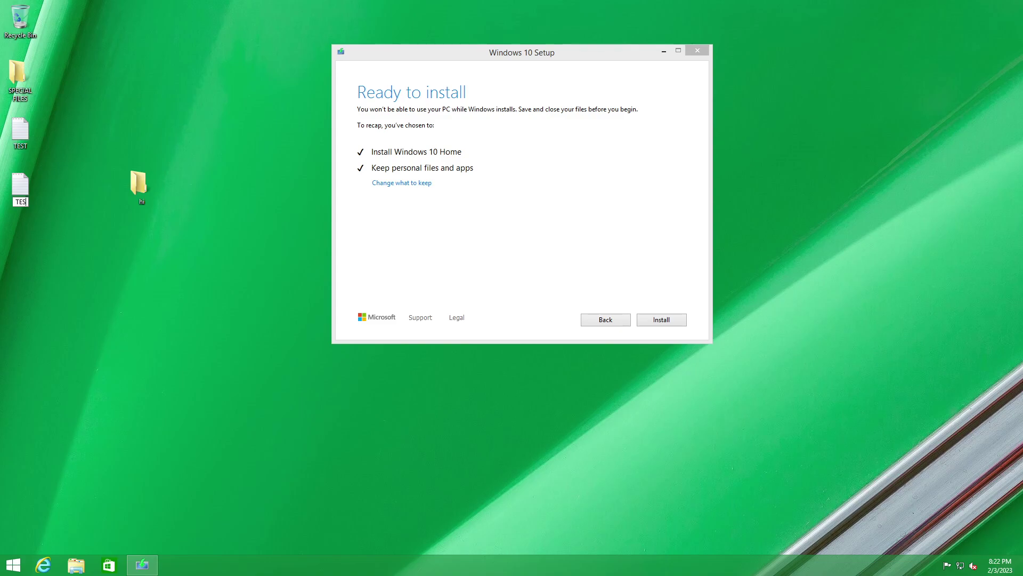
type("T1234")
key("Return")
Write "test1234 thiojoe" in the TEST1234 document, save it and close it.
double_click(20, 187)
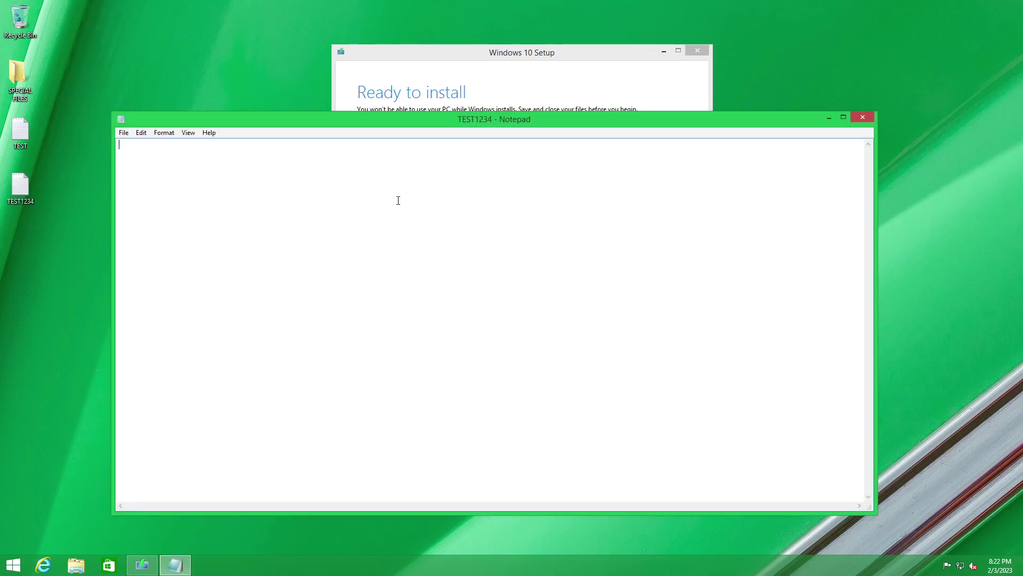
type("test1234 thiojoe")
left_click(123, 132)
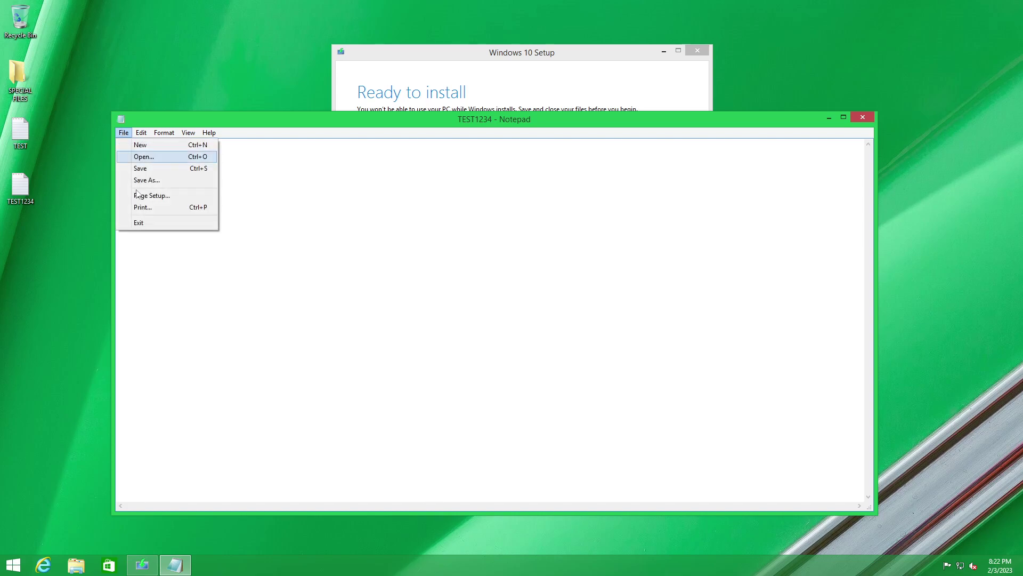
left_click(153, 169)
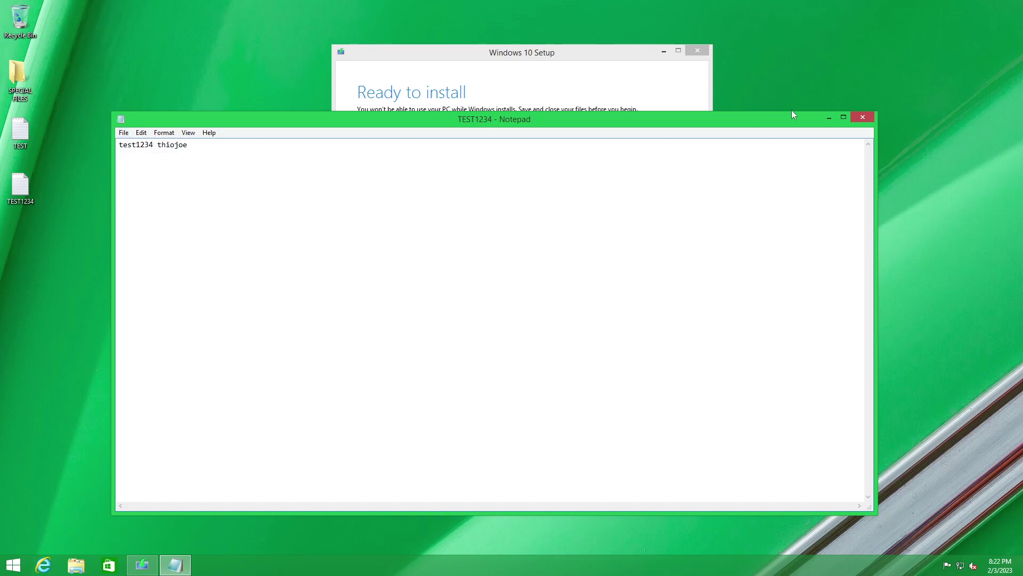
left_click(863, 118)
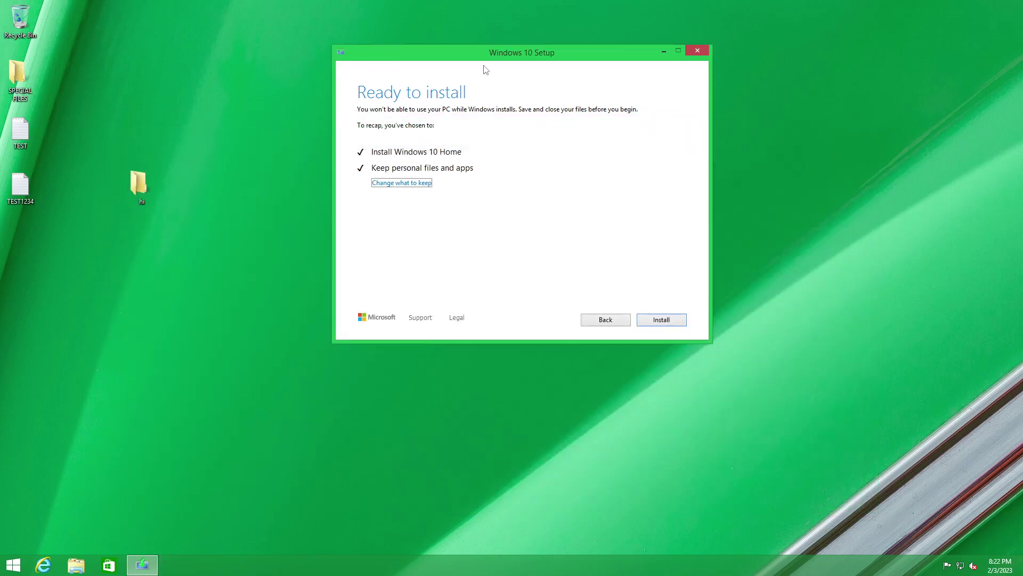
Line up the hi folder below TEST1234 and continue Windows 10 Setup with Keep personal files and apps selected.
left_click_drag(157, 186, 27, 234)
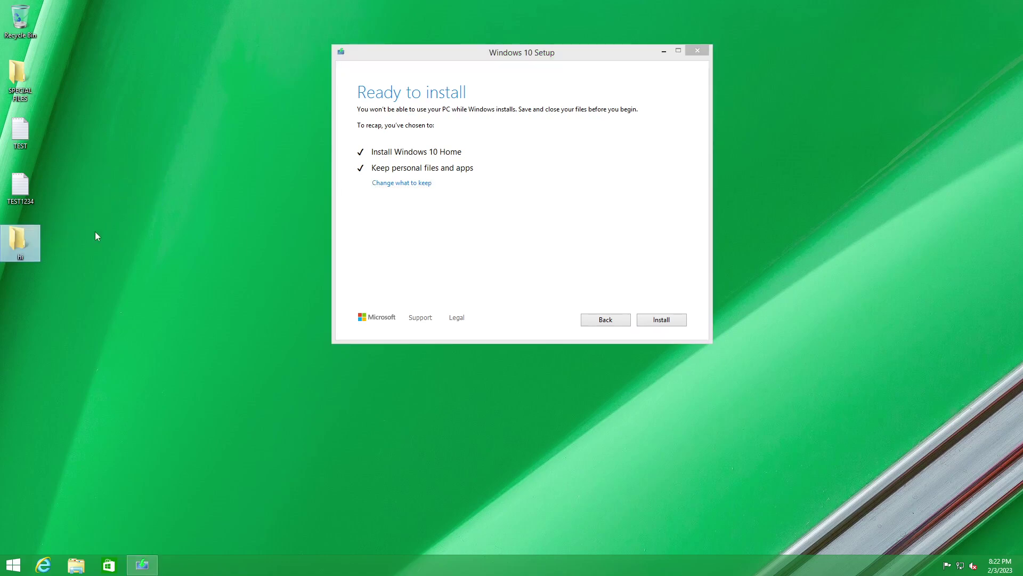
left_click(406, 183)
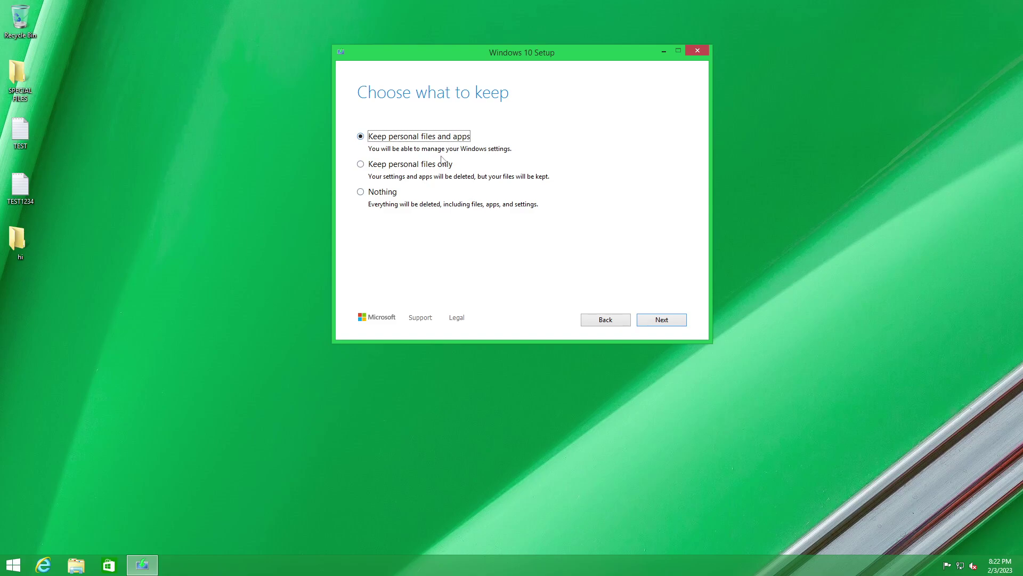
left_click(685, 320)
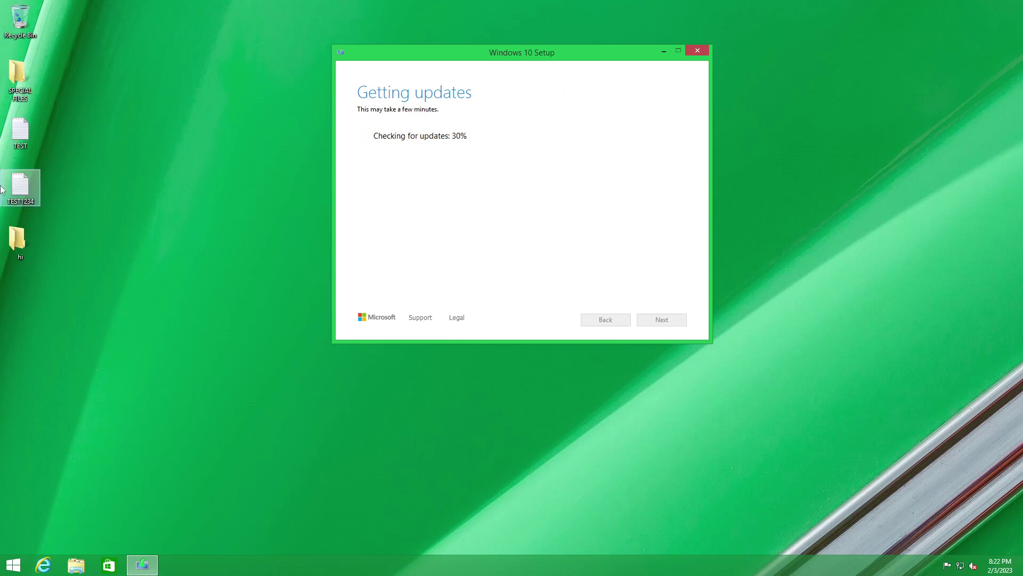
Move the TEST1234 file into the hi folder and the TEST file into the SPECIAL FILES folder.
left_click_drag(17, 188, 25, 244)
left_click_drag(27, 124, 16, 96)
Create a new text document named TEST141515 on the desktop.
right_click(31, 131)
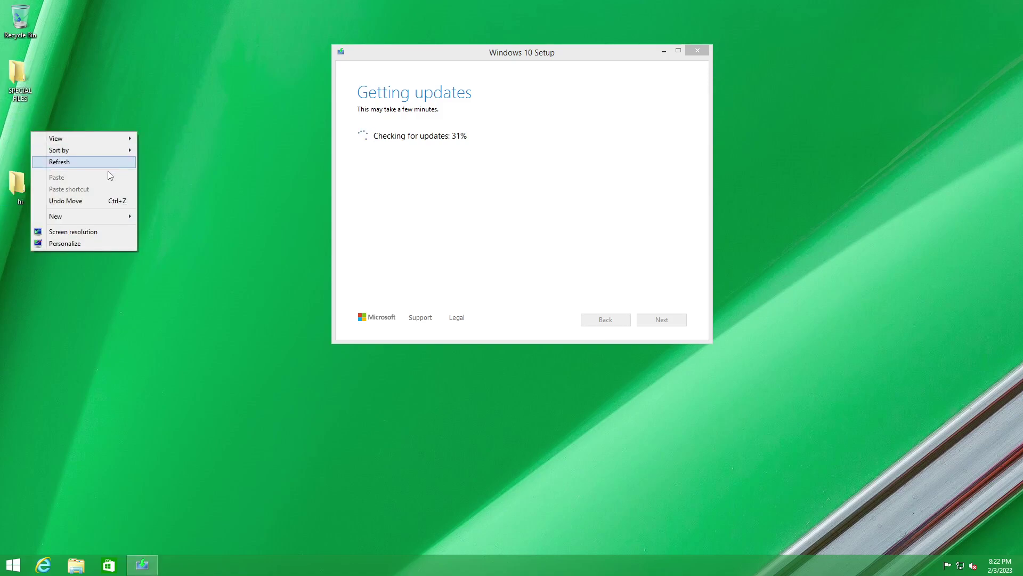
mouse_move(80, 216)
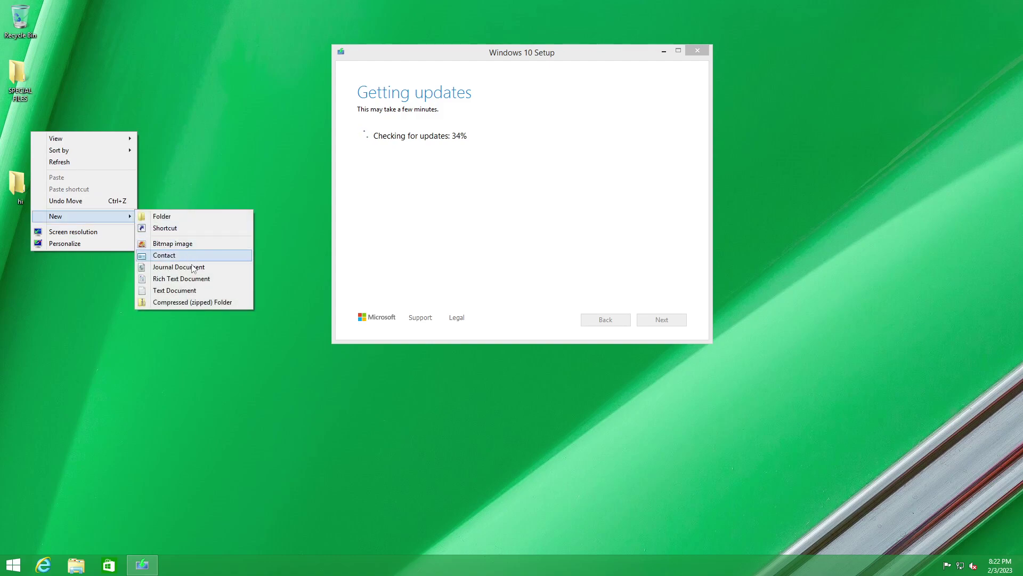
left_click(185, 292)
type("TEST141515")
key("Return")
Write "test14151515 windows 10" in TEST141515, save and close it, and move its icon directly below the SPECIAL FILES folder.
key("Return")
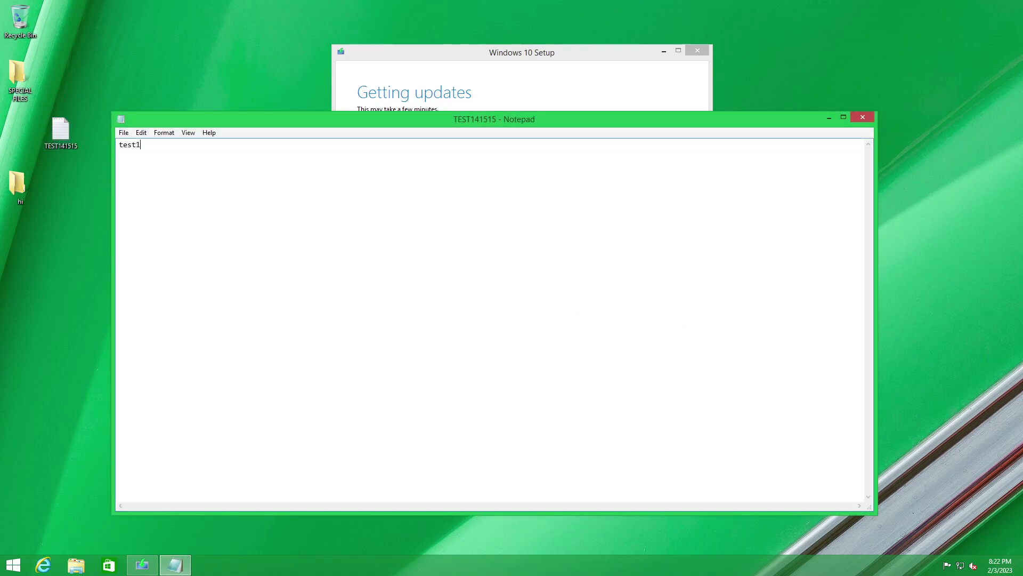
type("test14151515 windows 10")
left_click(124, 133)
left_click(146, 168)
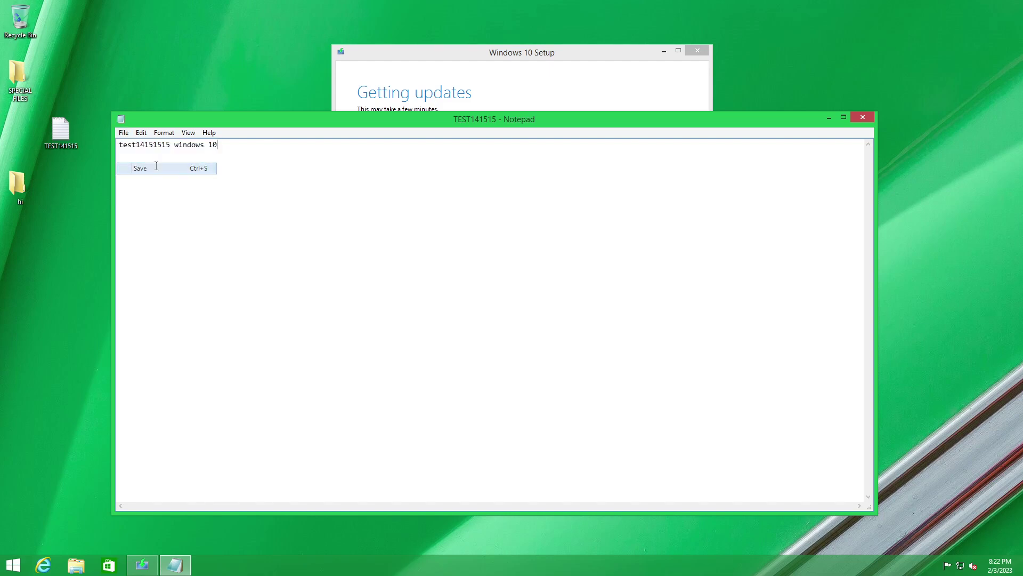
left_click(863, 118)
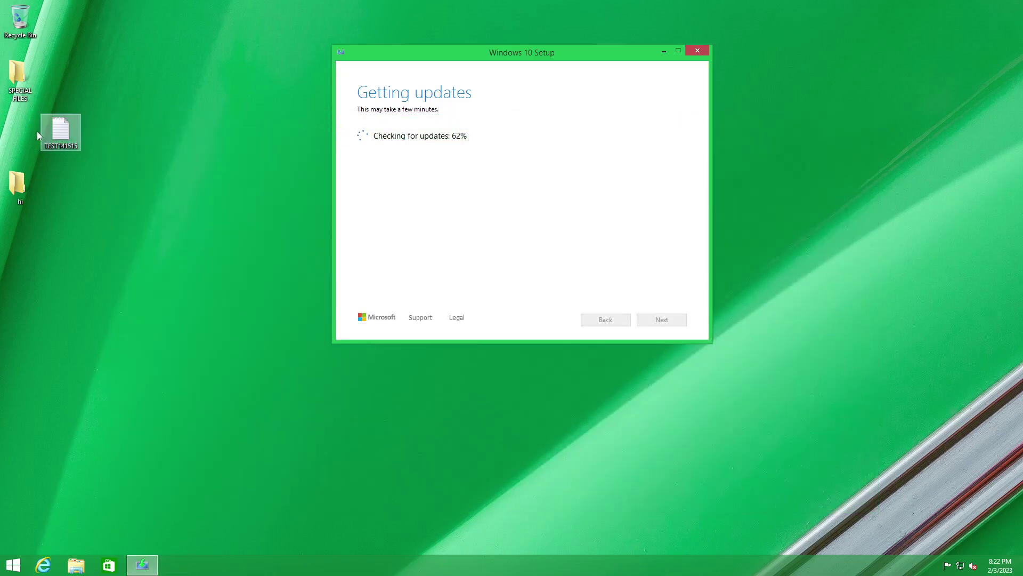
left_click_drag(65, 132, 25, 132)
Create a new text document named TEST88585858 on the desktop.
right_click(79, 174)
mouse_move(129, 261)
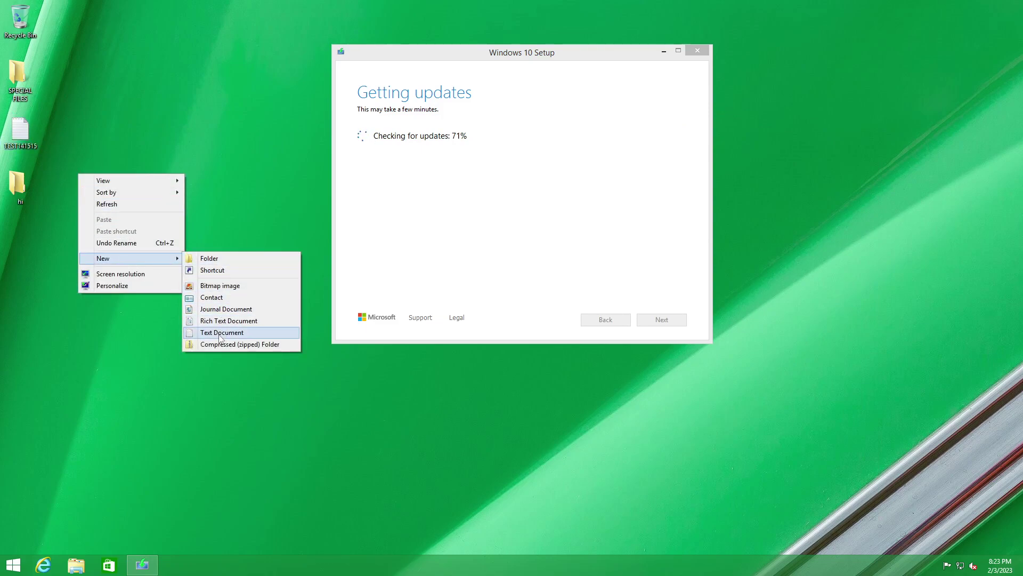
left_click(222, 333)
key("BackSpace")
type("TEST88585858")
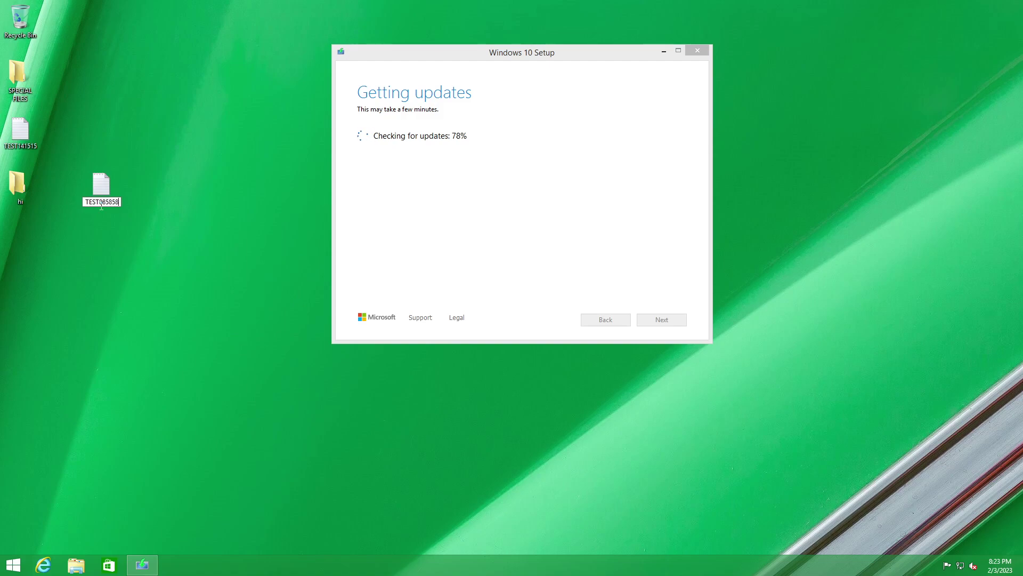
key("Return")
Write "test88585858 windows 8.1 to windows 10" in TEST88585858, save and close it, and move its icon directly below the hi folder.
double_click(109, 193)
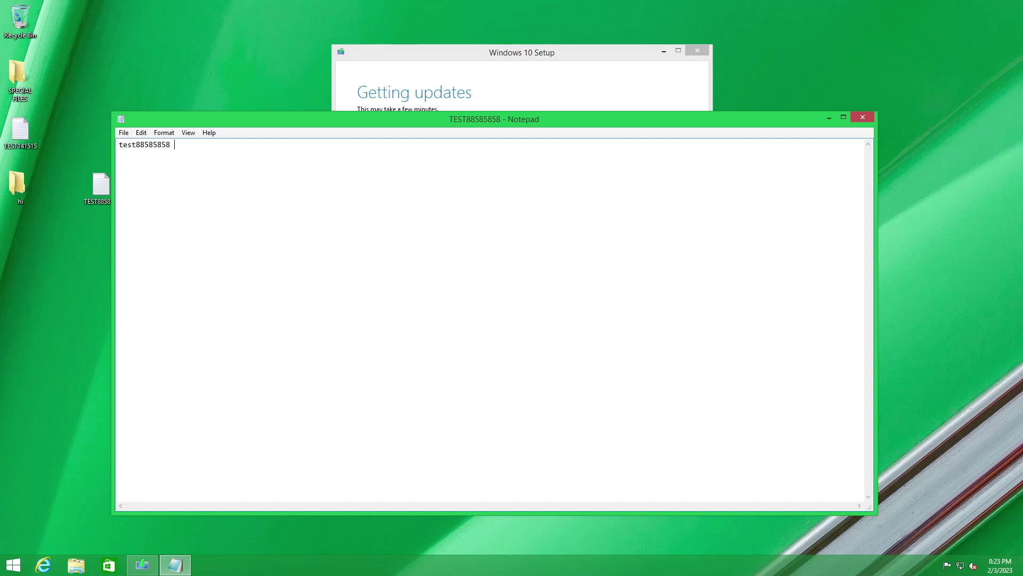
type("s 8.1 to windows 10")
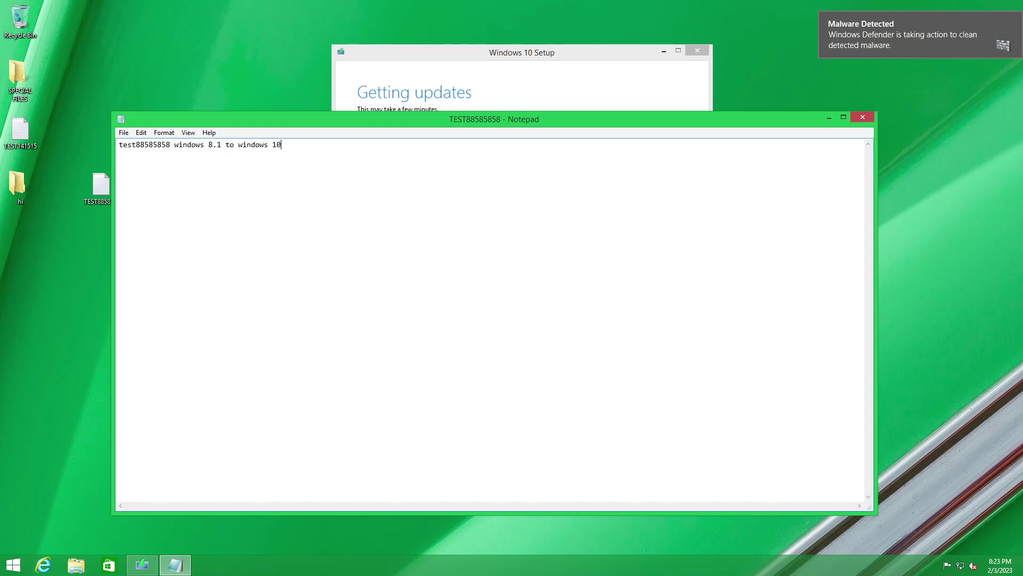
left_click_drag(640, 120, 647, 85)
left_click(131, 97)
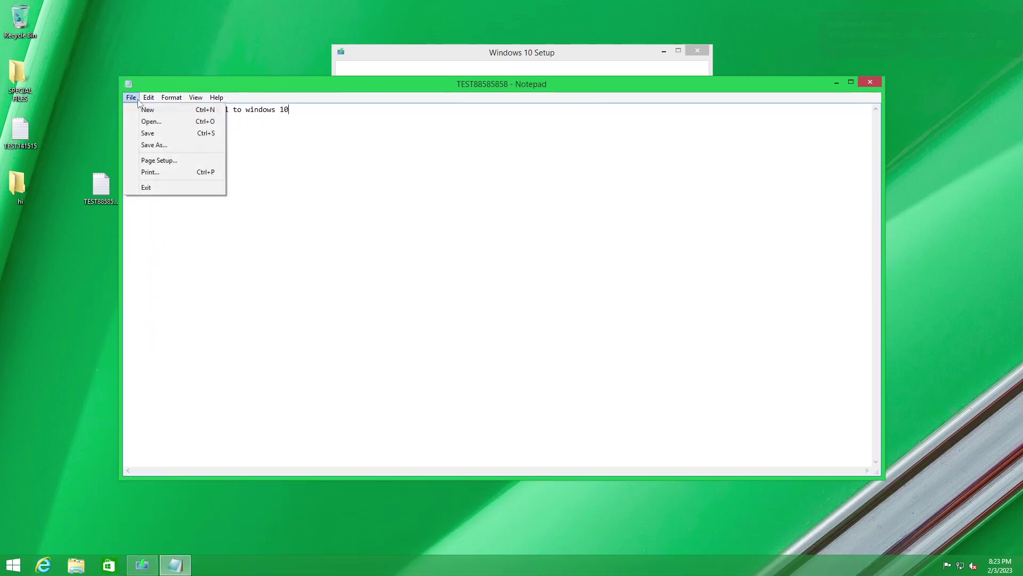
left_click(144, 133)
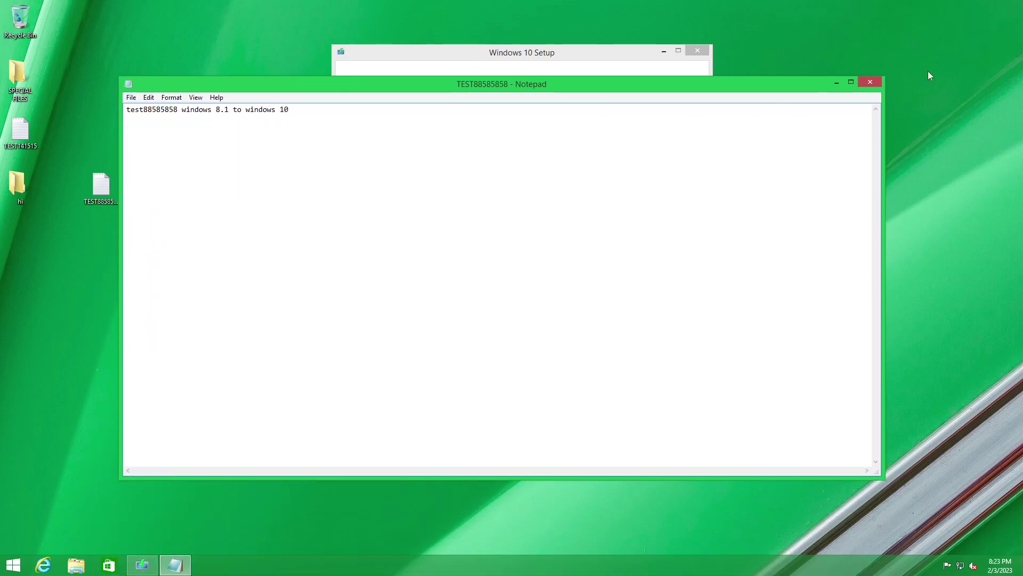
left_click(870, 81)
left_click_drag(109, 192, 43, 246)
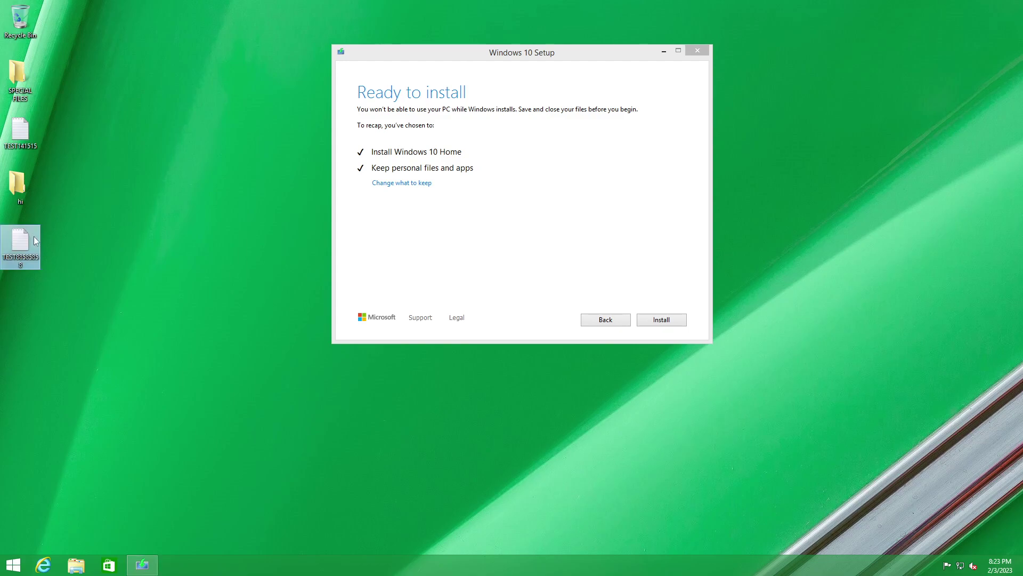
Check the saved text in TEST88585858, close it, and start the Windows 10 Home installation with personal files and apps kept.
double_click(27, 242)
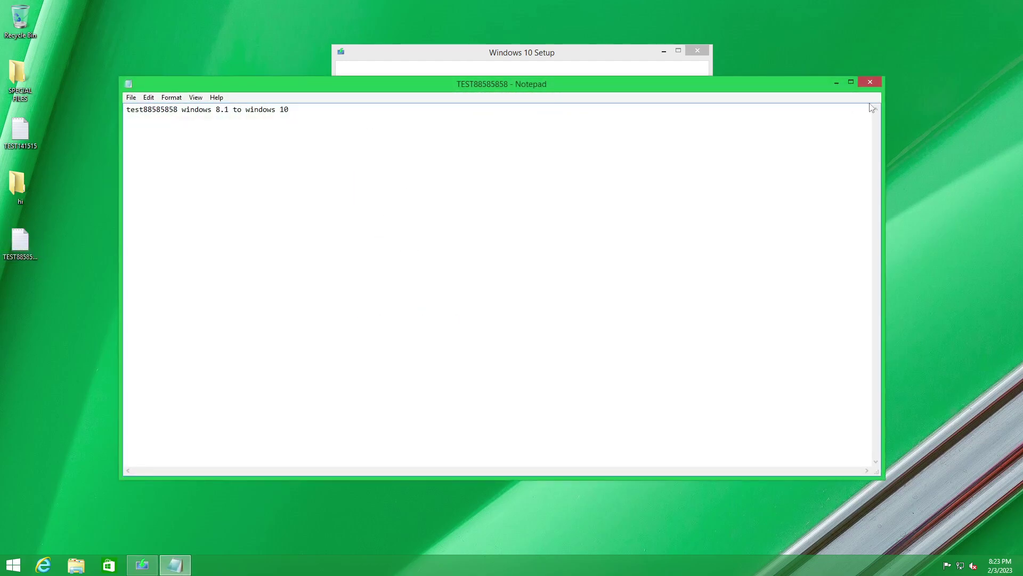
left_click(880, 85)
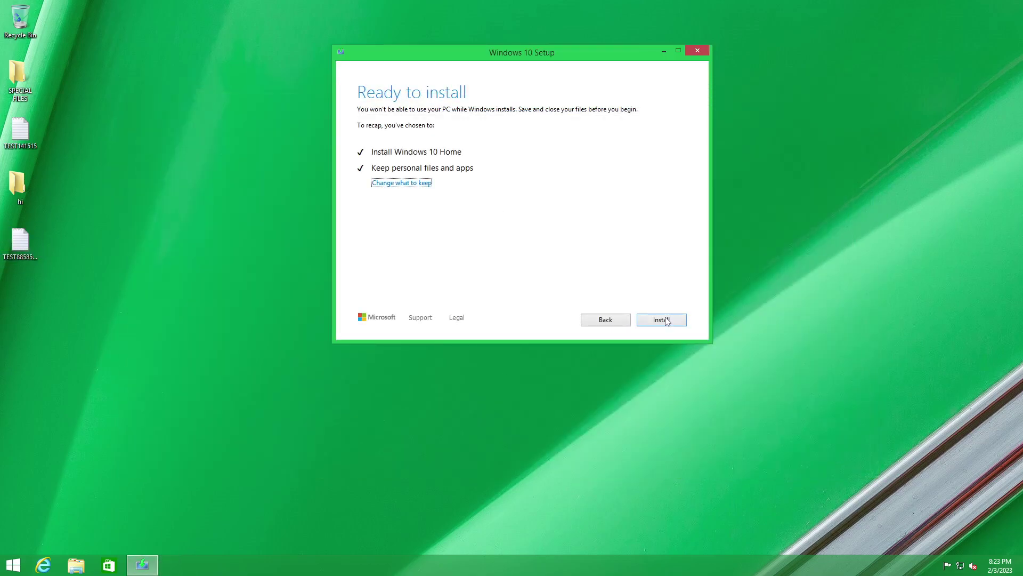
left_click(667, 320)
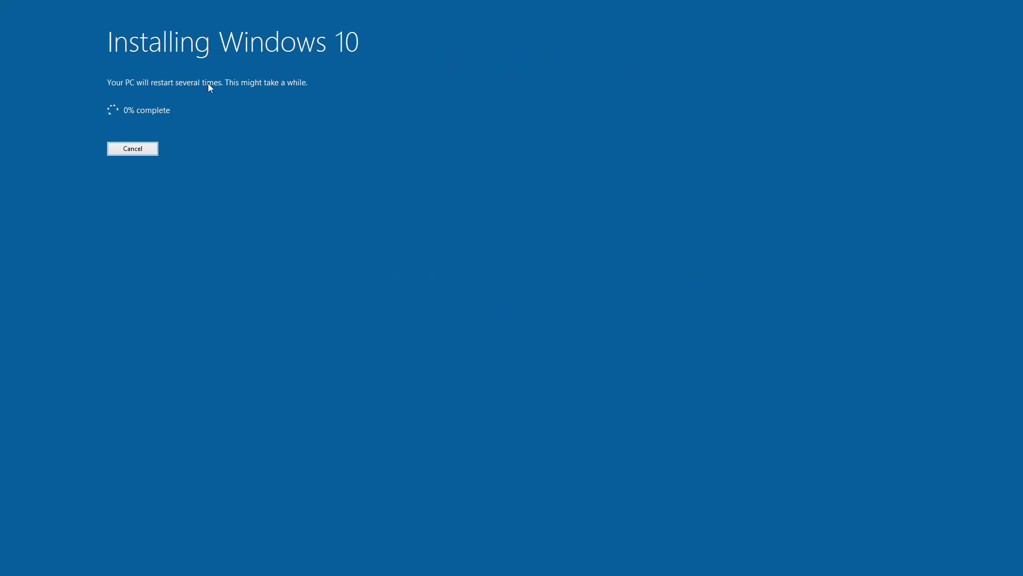
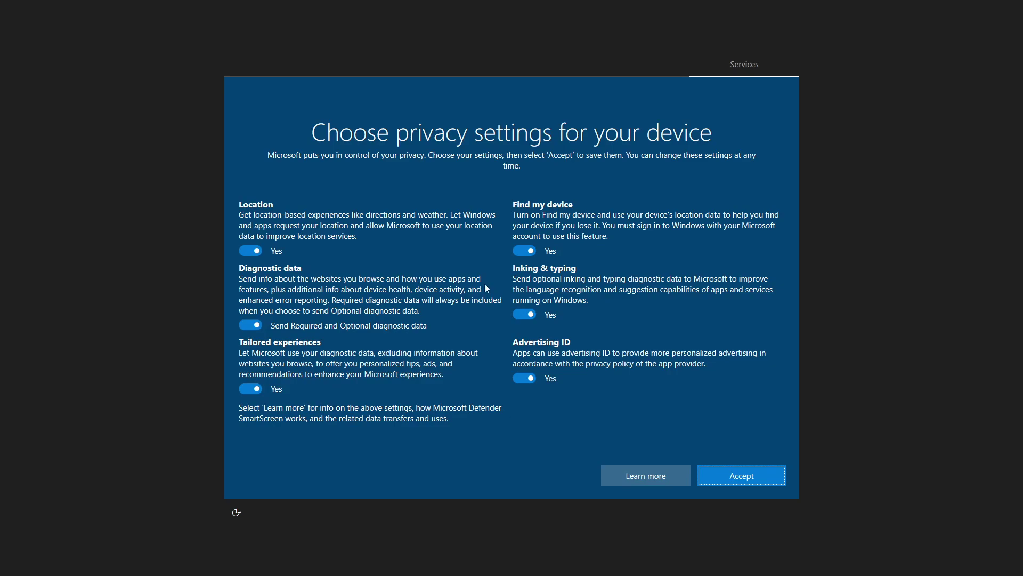
Set Find my device to No, accept the privacy settings, and postpone the Microsoft Edge suggestion on the desktop.
left_click(536, 253)
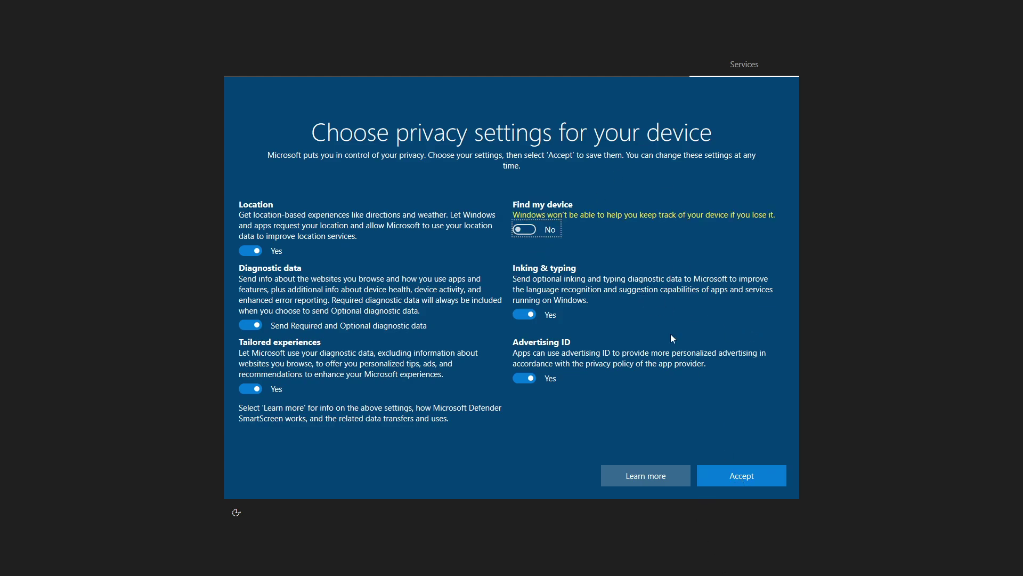
left_click(753, 468)
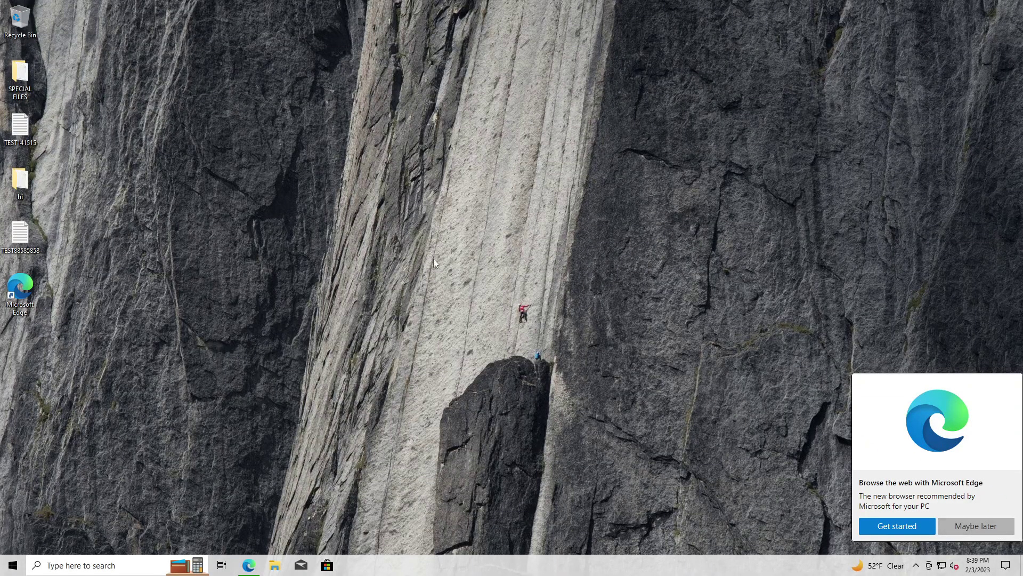
left_click(1006, 527)
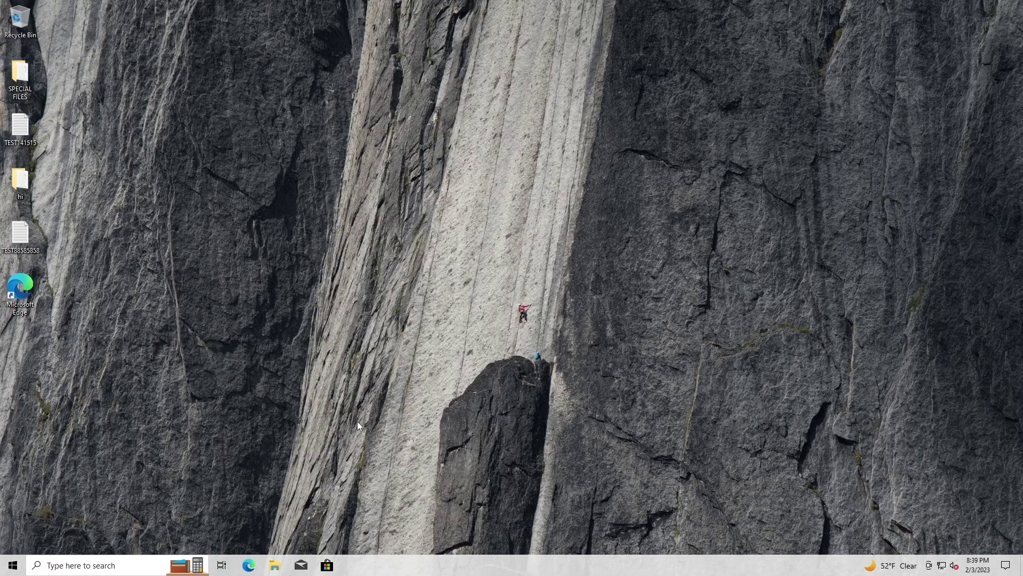
Check the contents of the TEST file in the SPECIAL FILES folder, and close the file and folder.
double_click(20, 74)
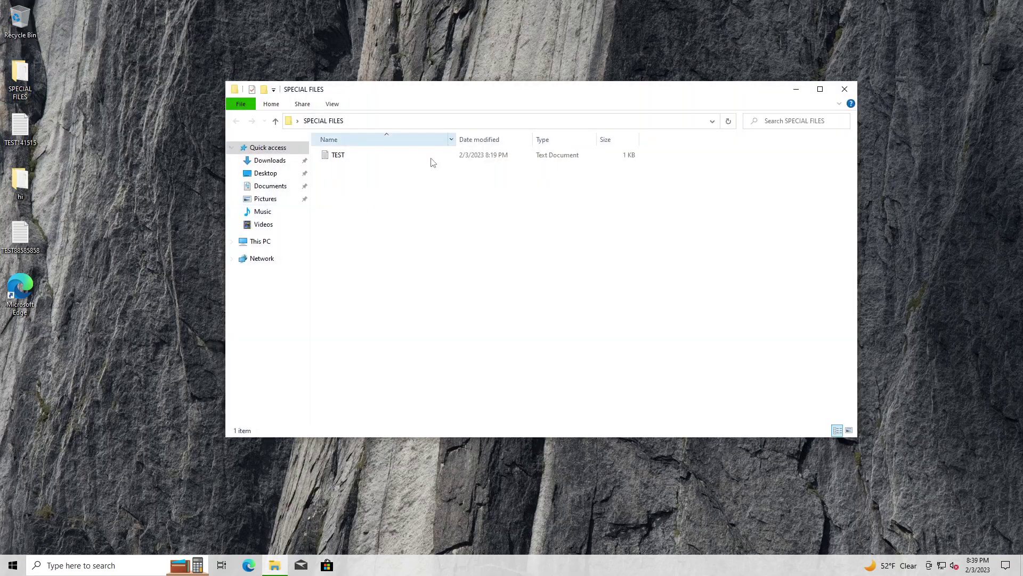
double_click(370, 158)
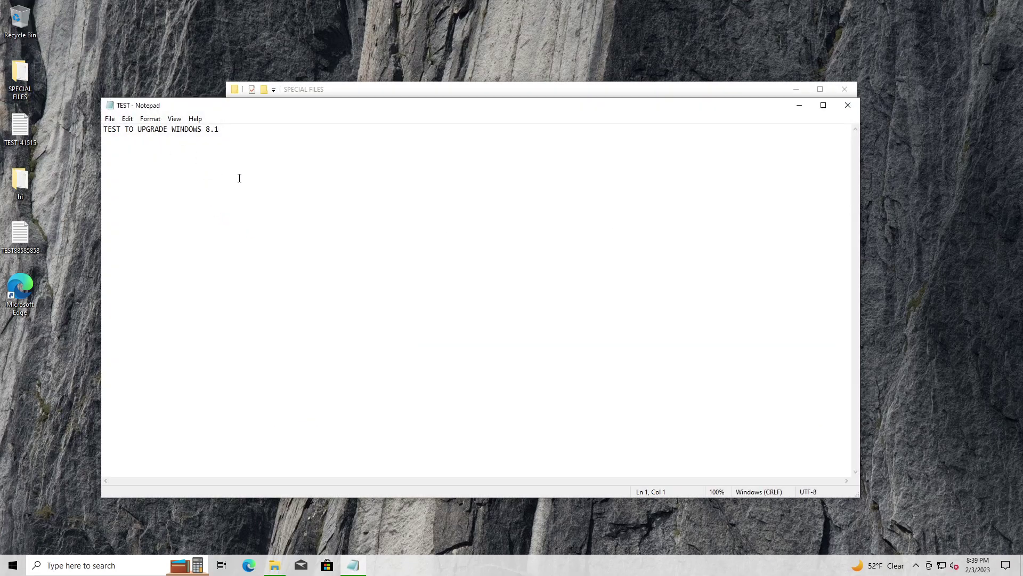
left_click(848, 105)
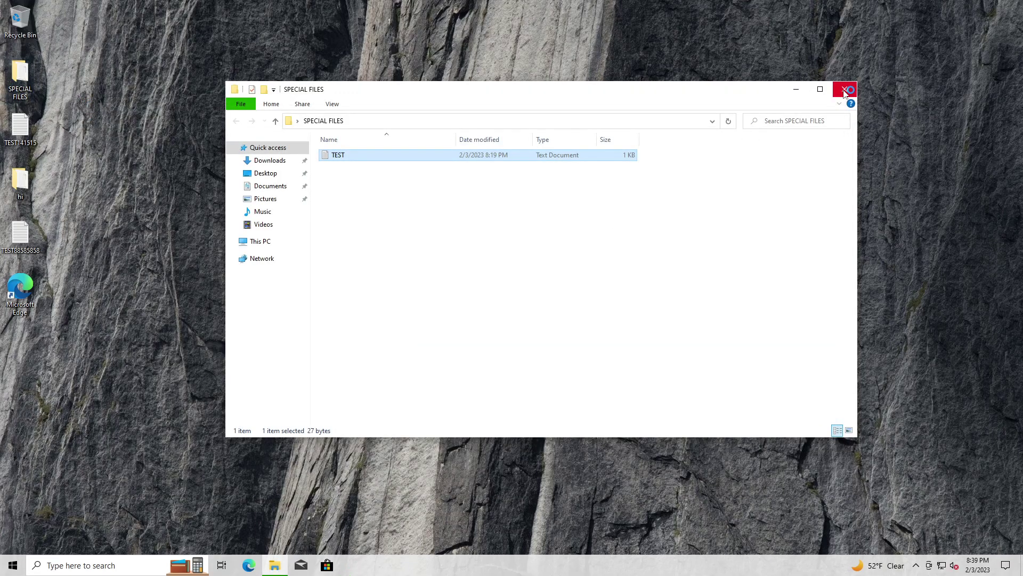
left_click(844, 89)
Check the text in the TEST141515 file on the desktop and close it.
double_click(20, 128)
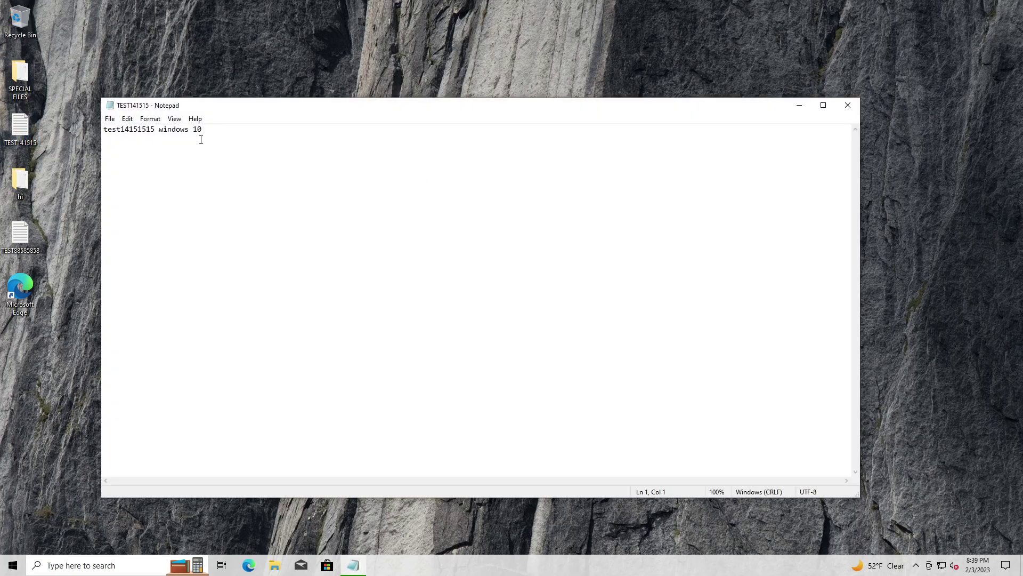
left_click(486, 185)
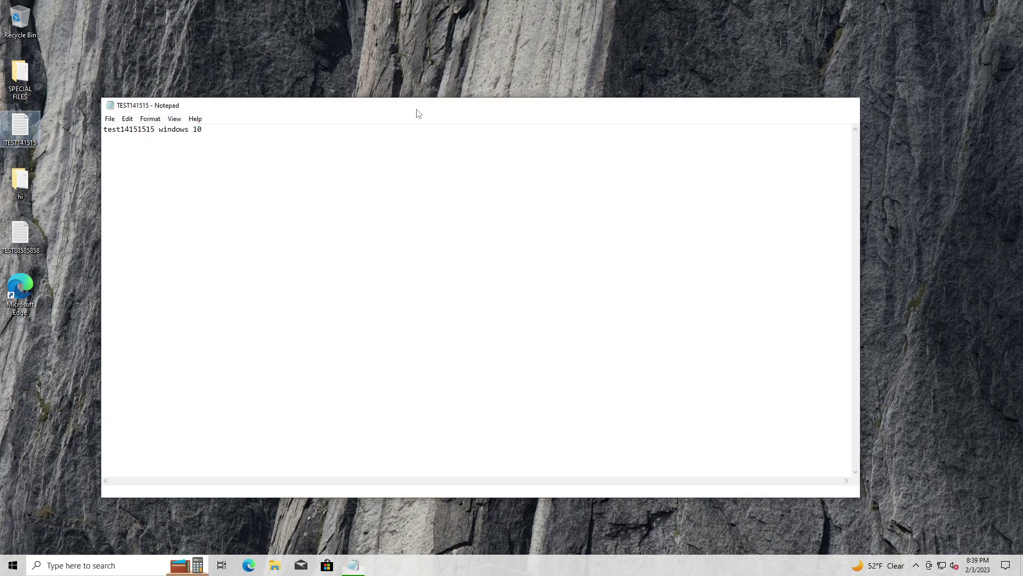
left_click(848, 105)
Check the contents of the TEST1234 file in the hi folder, and close the file and folder.
double_click(20, 185)
double_click(358, 157)
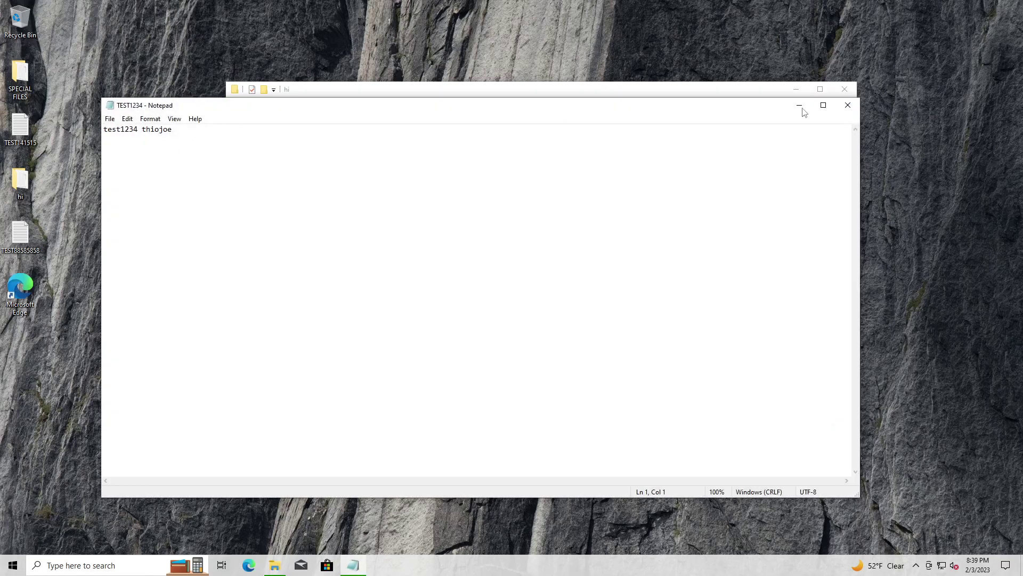
left_click(848, 105)
left_click(845, 89)
Check the text in TEST88585858 and the Quick access view of File Explorer, closing each one after viewing.
double_click(32, 230)
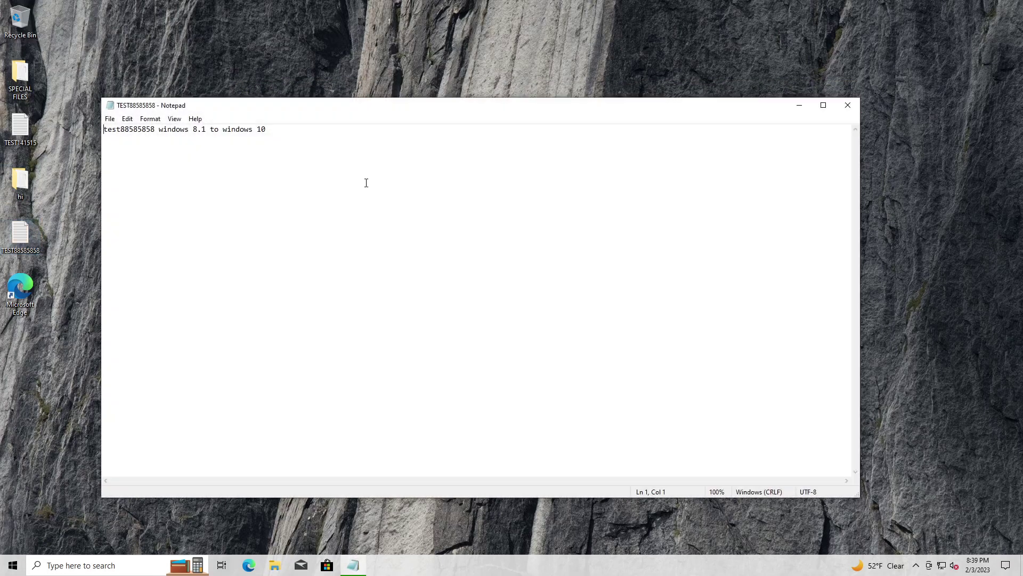
left_click(848, 105)
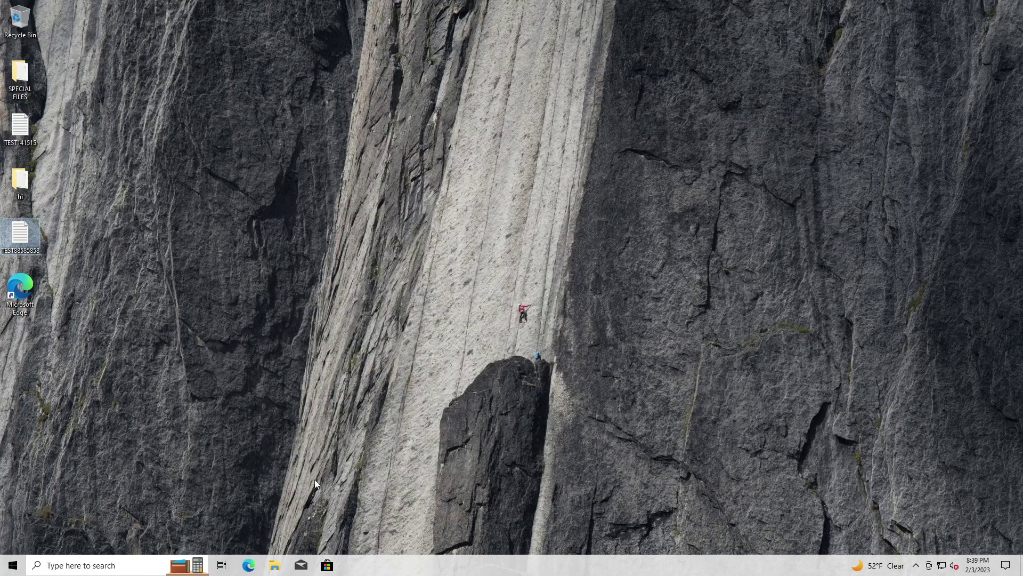
left_click(274, 565)
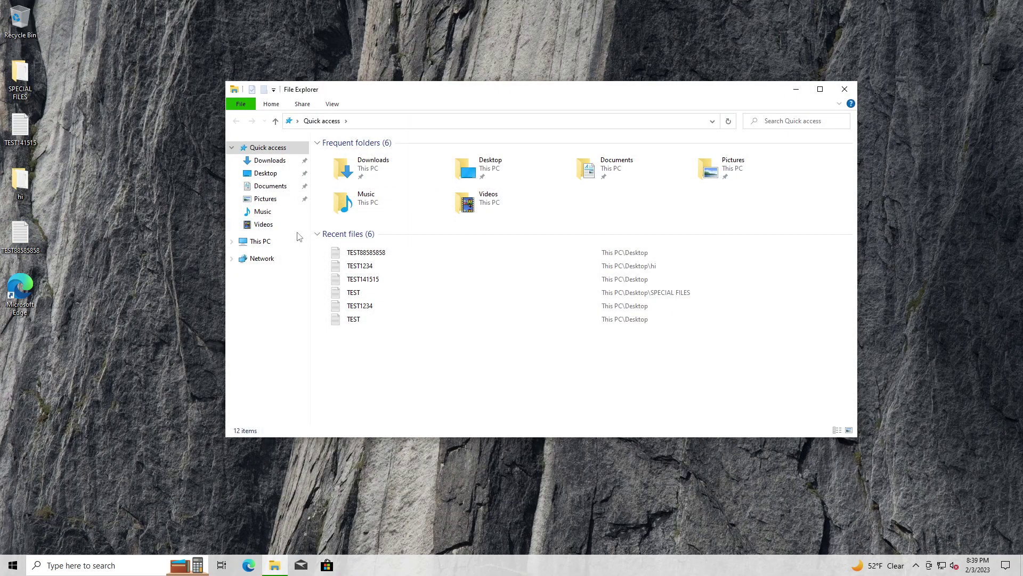
left_click(846, 88)
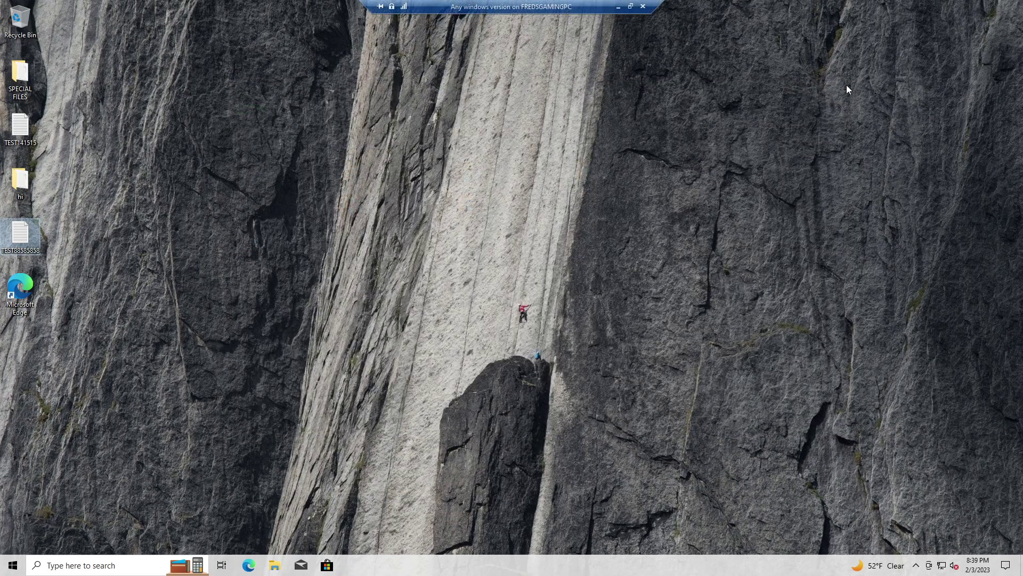
Bring up the Sticky Keys prompt and decline turning Sticky Keys on.
key("shift")
key("shift")
key("shift")
key("shift")
key("shift")
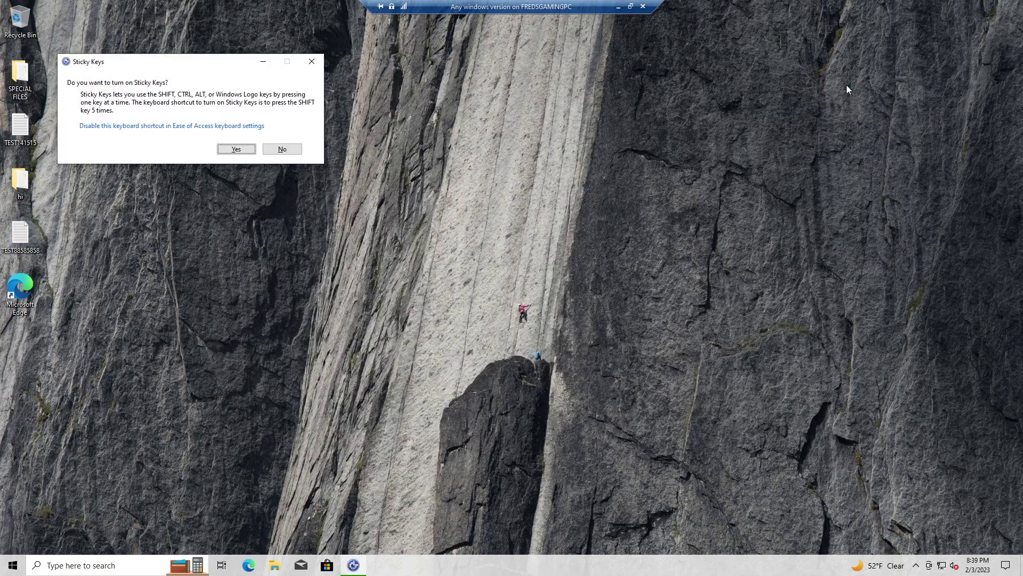
left_click(287, 149)
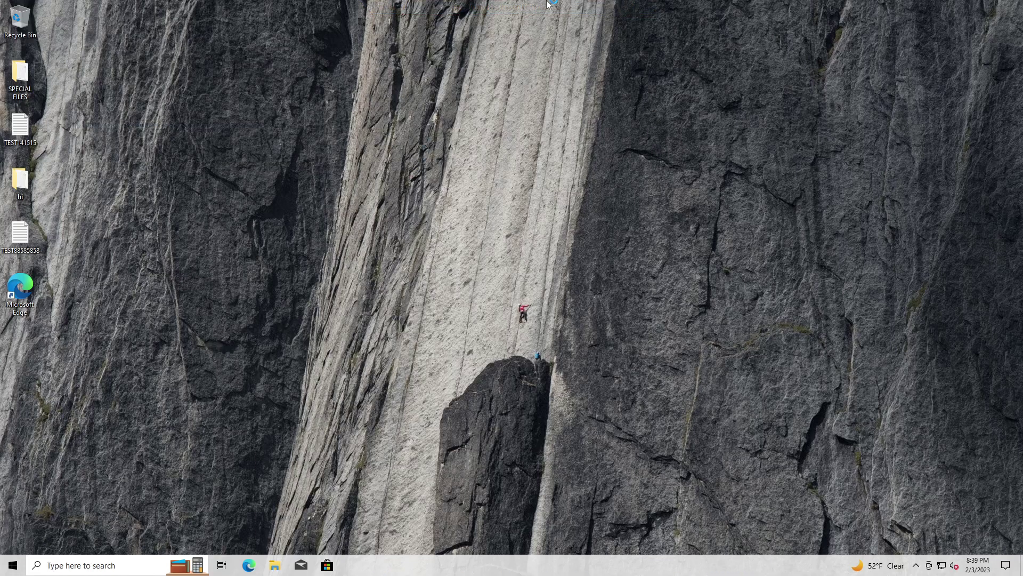
key("super")
key("Escape")
right_click(476, 5)
left_click(392, 78)
right_click(520, 4)
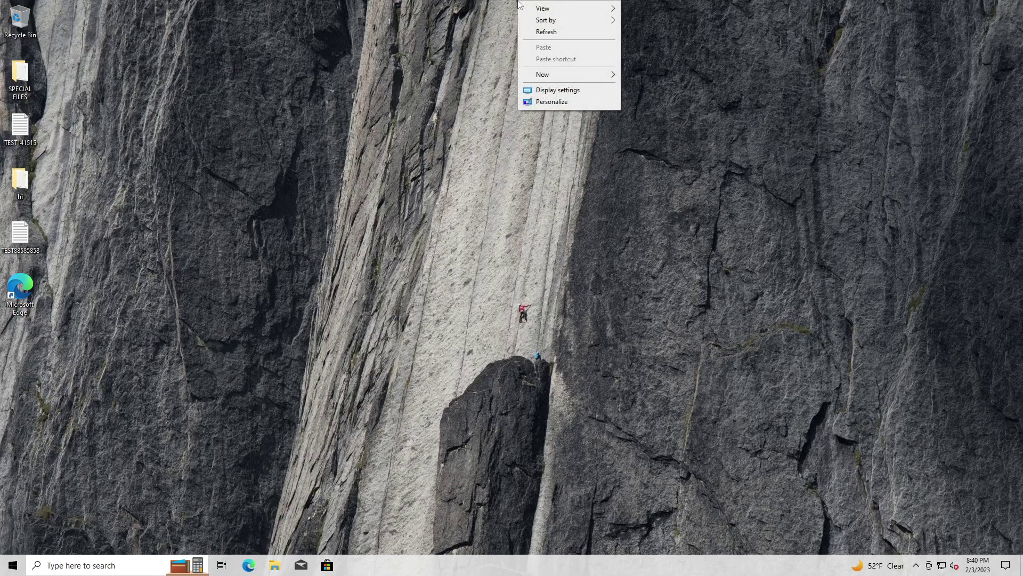
key("super")
key("super")
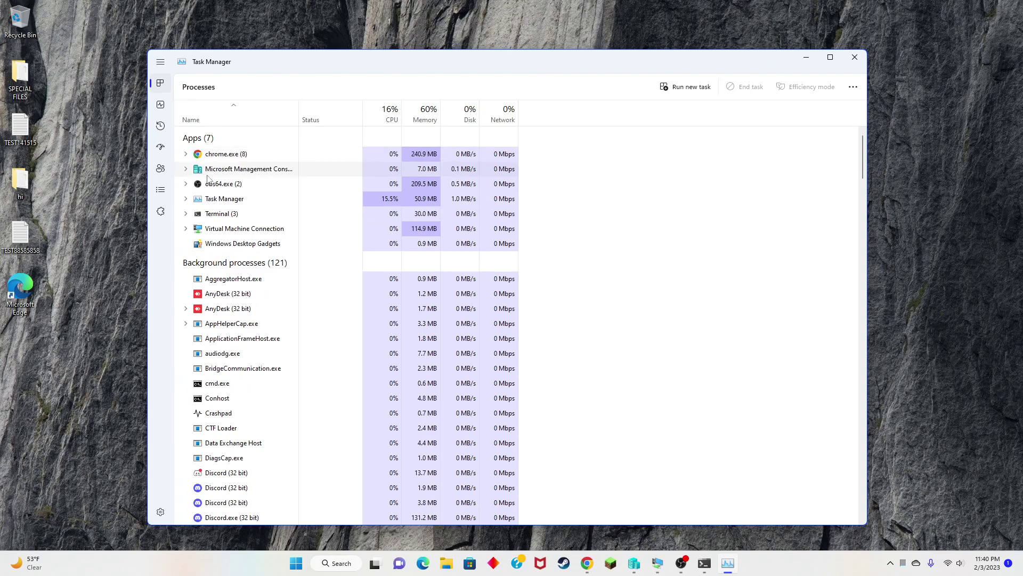
In the host's Task Manager, expand the Microsoft Management Console process to examine it, collapse it, and reposition the window.
right_click(253, 172)
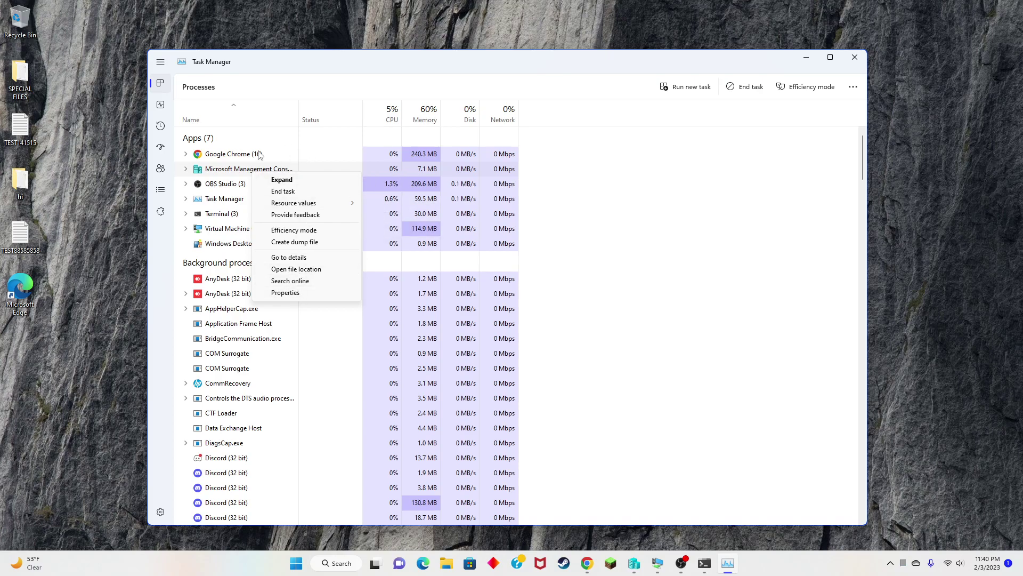
left_click(297, 179)
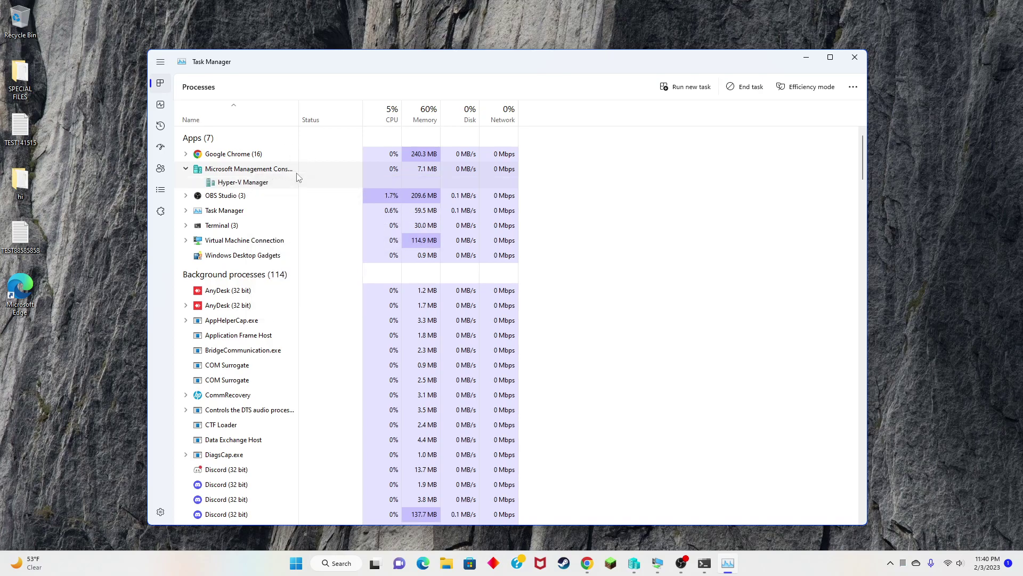
left_click(186, 169)
left_click_drag(239, 64, 285, 192)
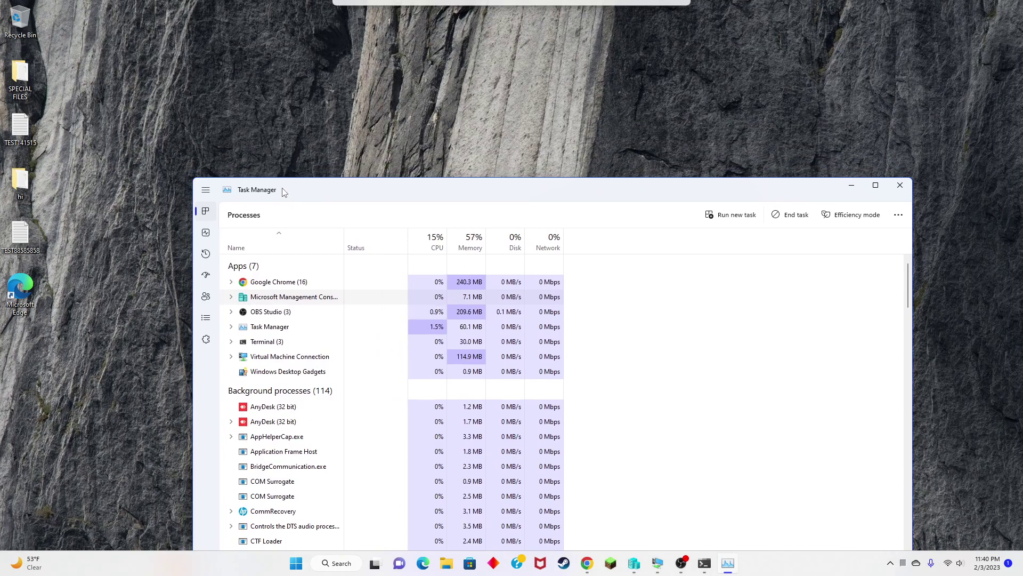
left_click_drag(574, 196, 524, 66)
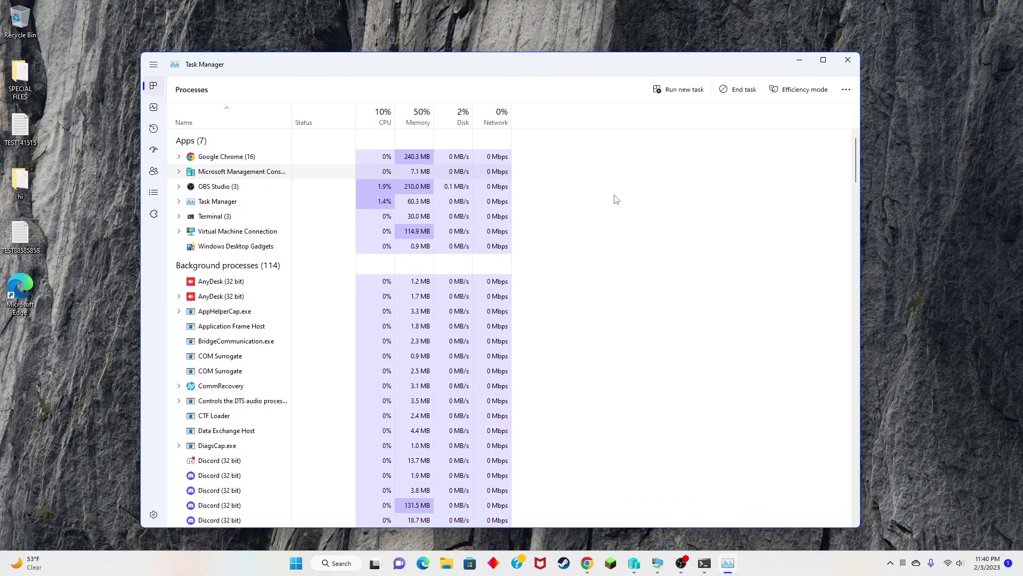
Bring up Hyper-V Manager, minimize it, and switch to the Virtual Machine Connection window.
left_click(633, 563)
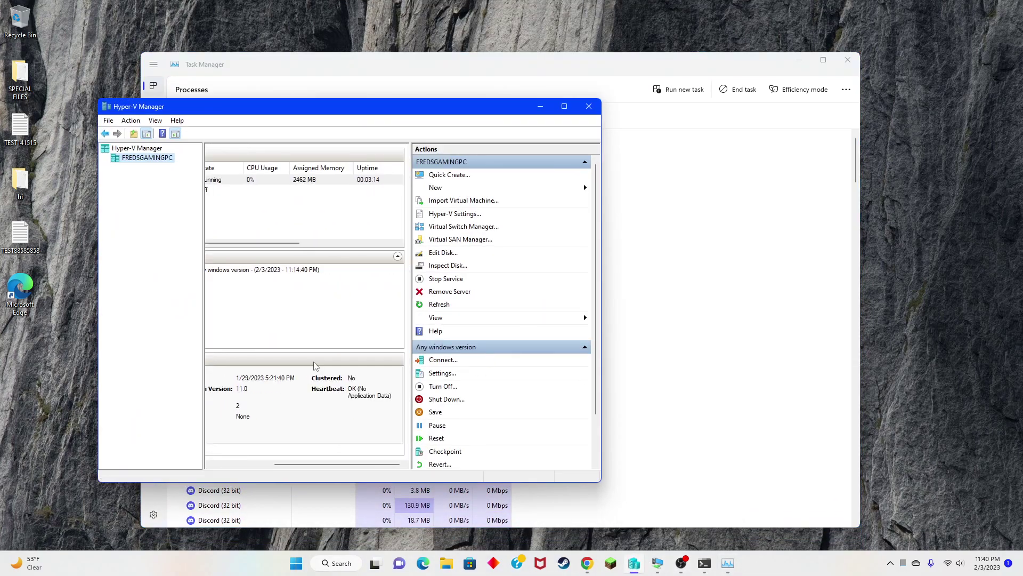
left_click(540, 106)
left_click(653, 566)
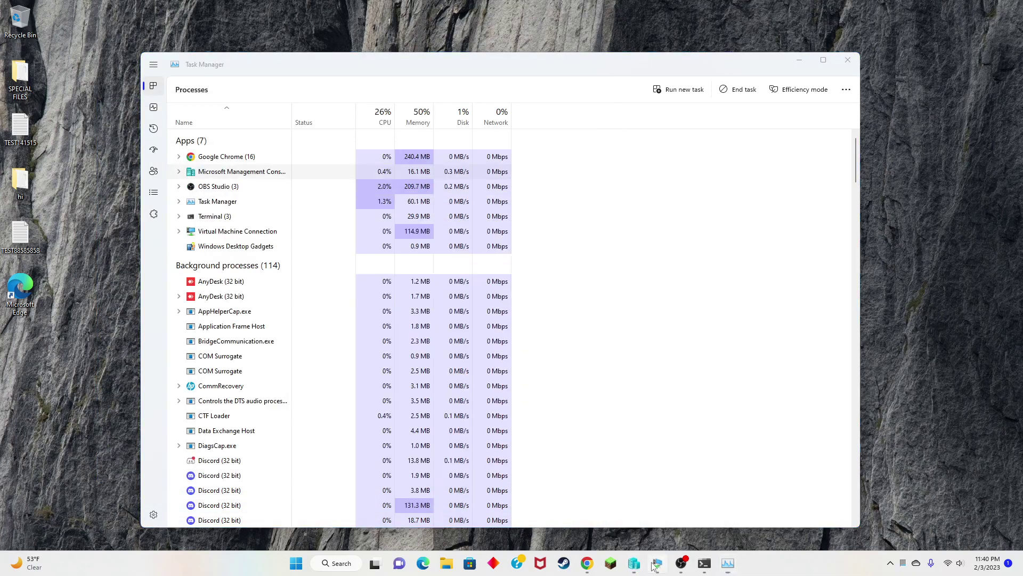
key("super")
key("super")
key("ctrl+alt+Delete")
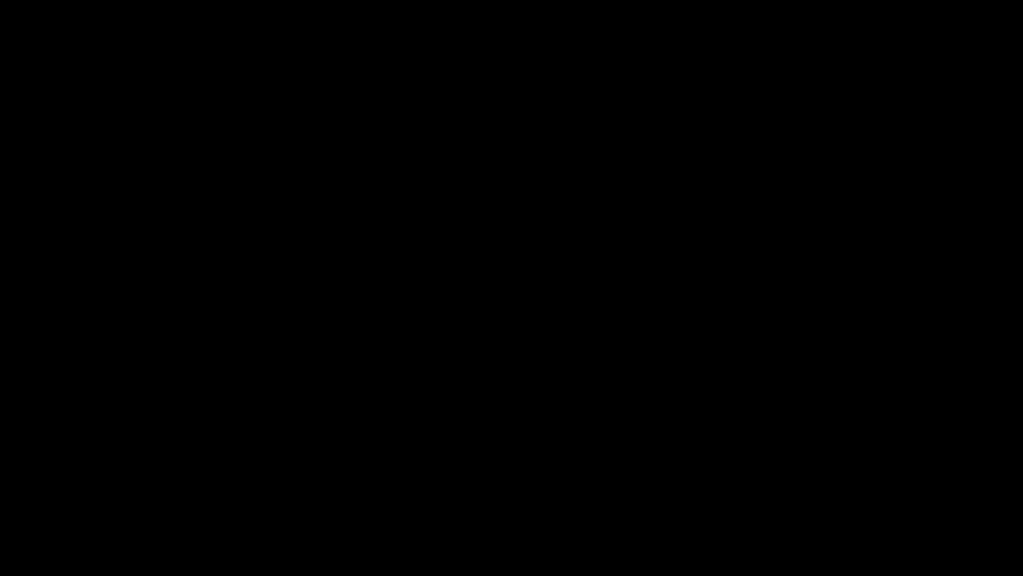
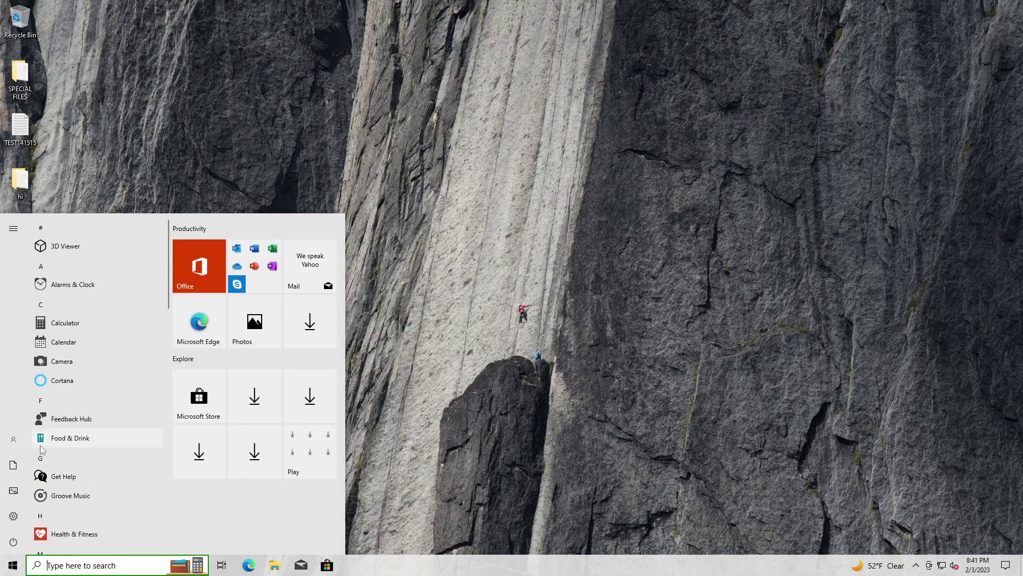
Open the advanced security settings of the Windows folder on Local Disk (C:).
left_click(276, 565)
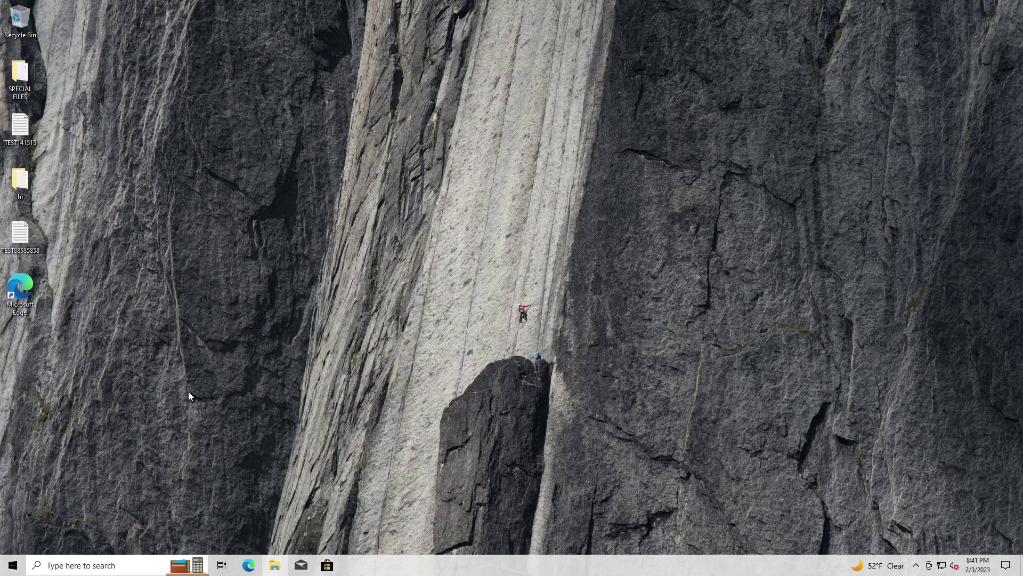
left_click(260, 259)
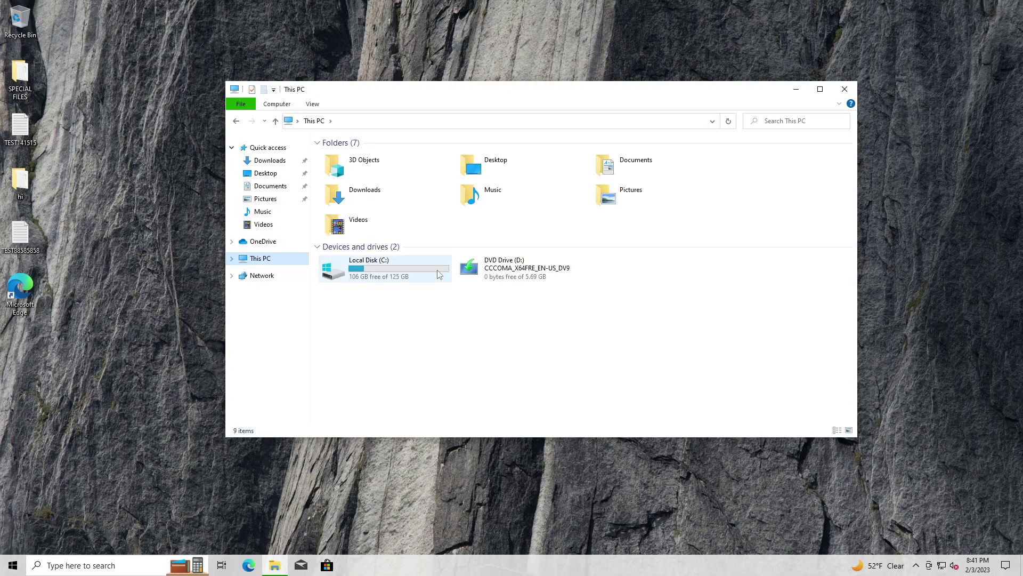
double_click(362, 264)
left_click(357, 201)
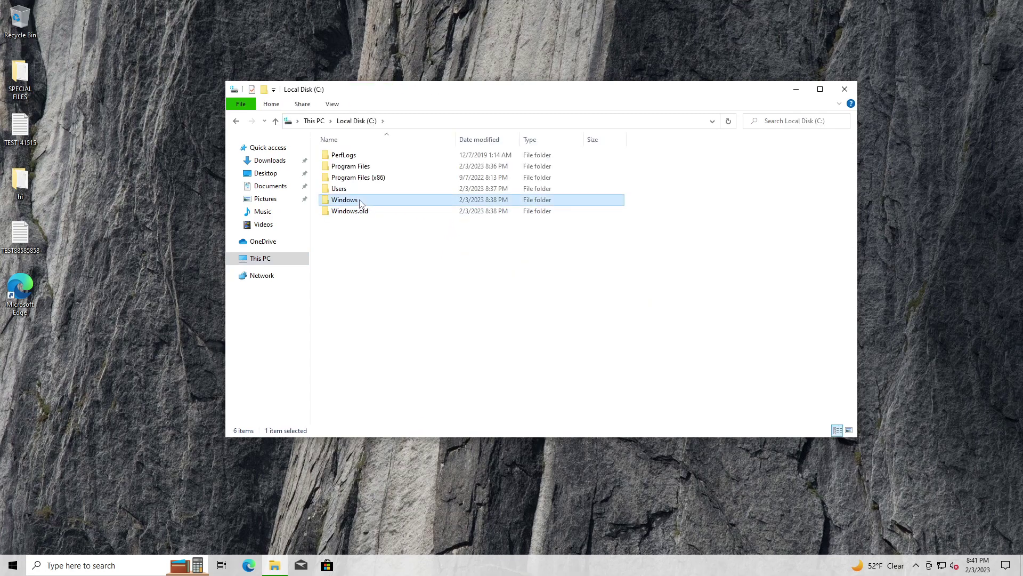
right_click(359, 200)
left_click(392, 378)
left_click(433, 225)
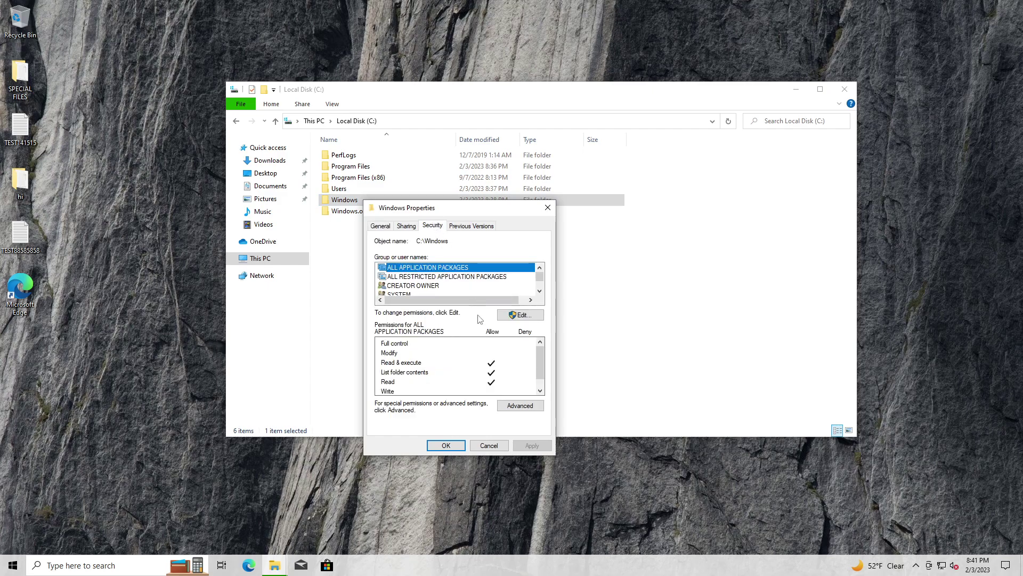
left_click(515, 408)
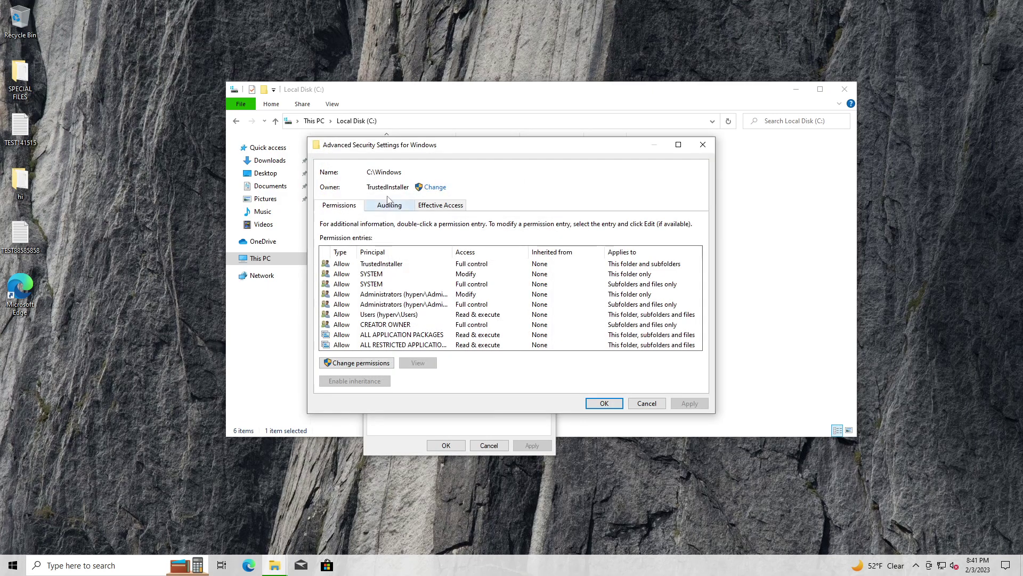
Change the owner of C:\Windows to duduf, replace the owner on subcontainers and objects, and continue through the security prompts.
left_click(435, 187)
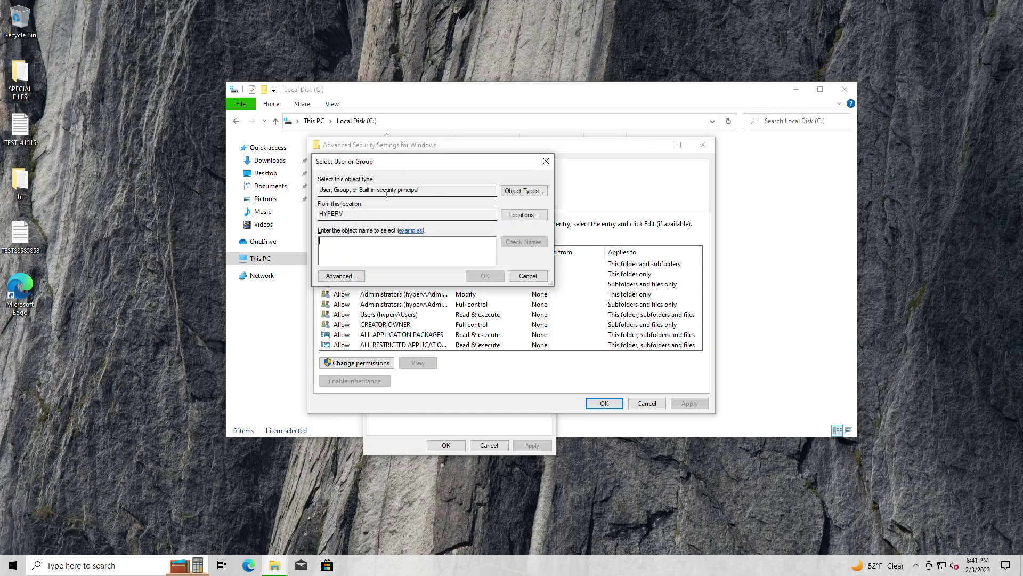
type("dudu")
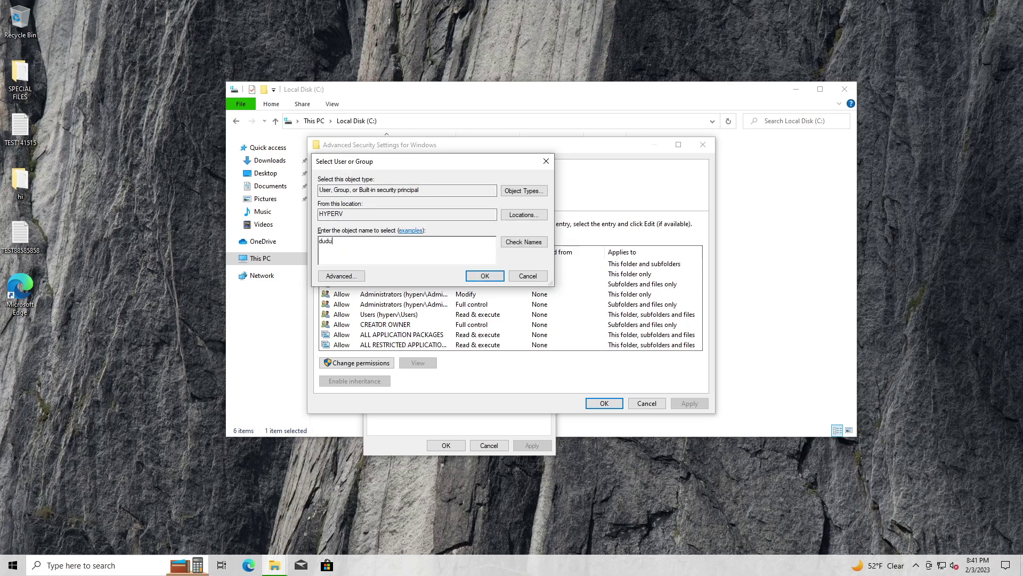
type("f")
left_click(525, 245)
key("Return")
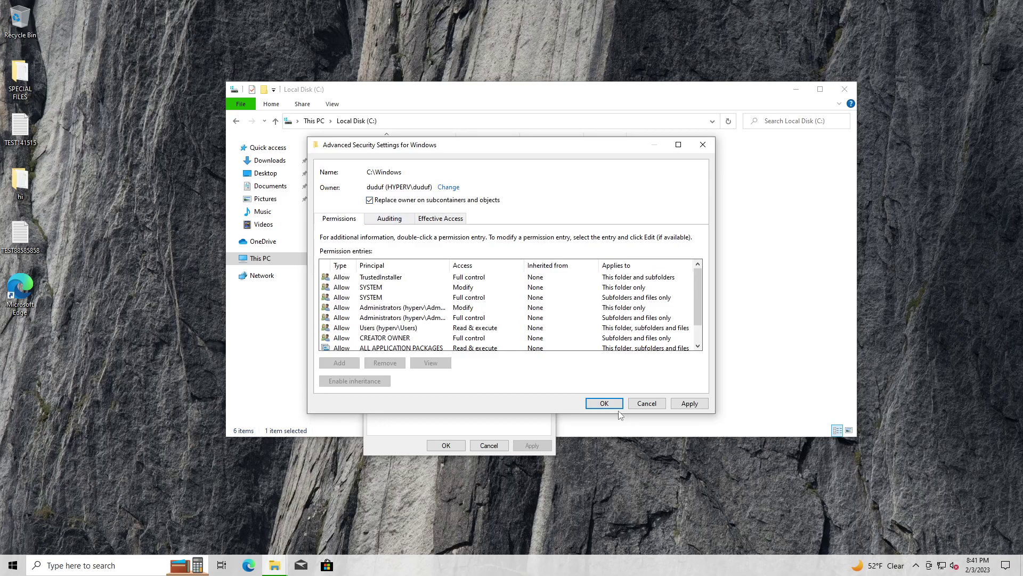
left_click(605, 403)
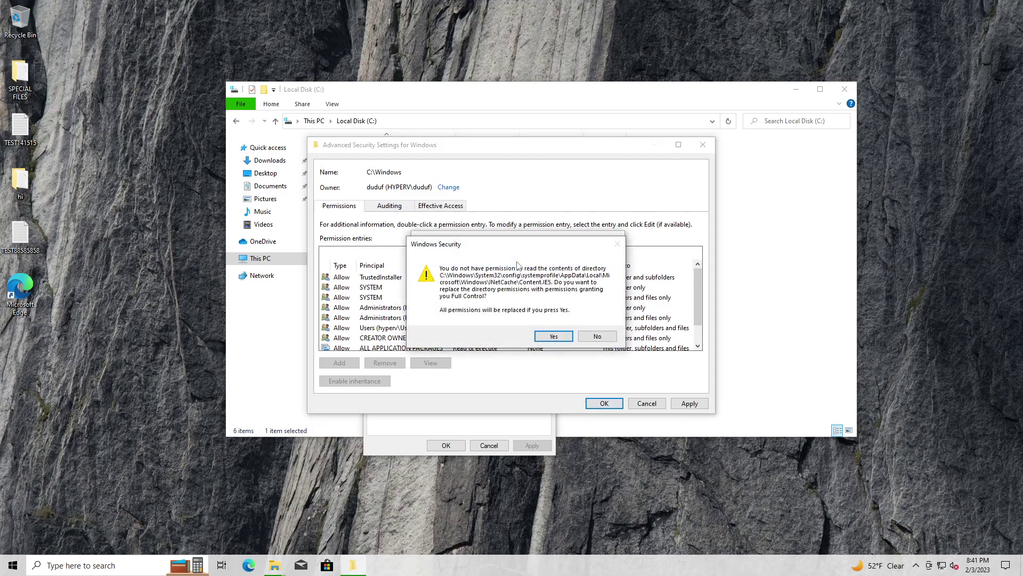
key("Return")
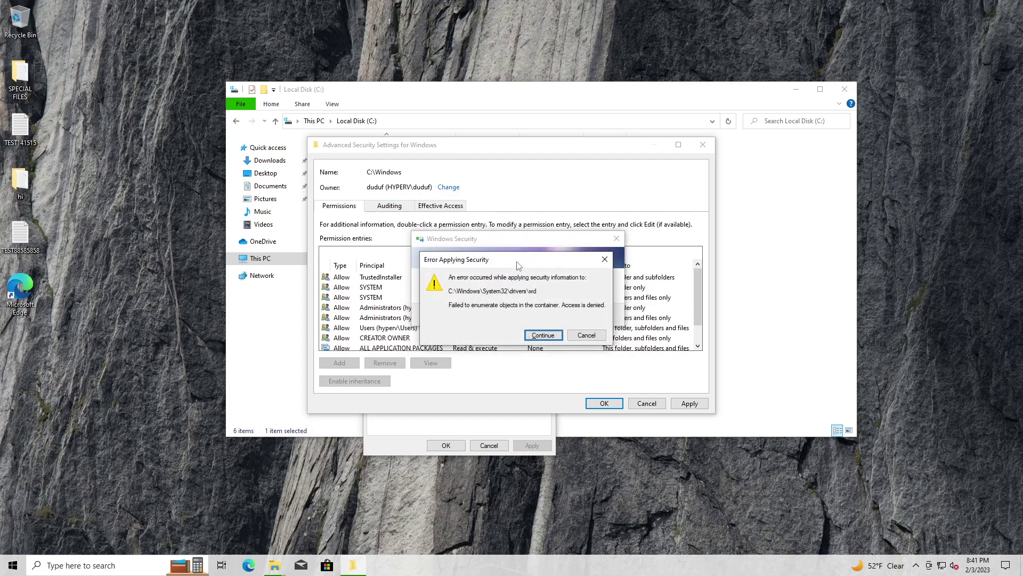
key("Return")
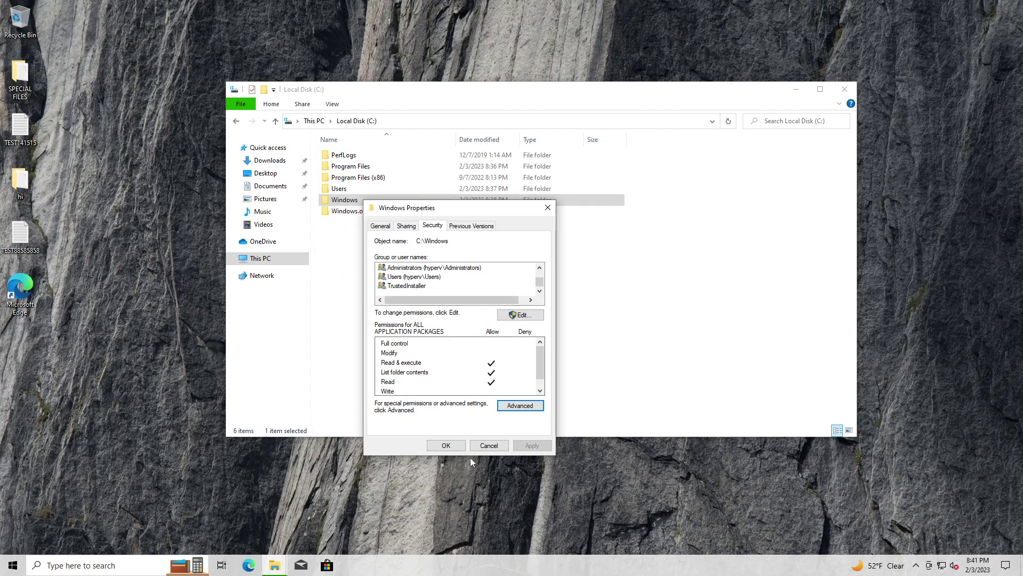
Check the Users group's permissions on the Windows folder and its owner in the advanced security settings, then leave them unchanged.
left_click(421, 277)
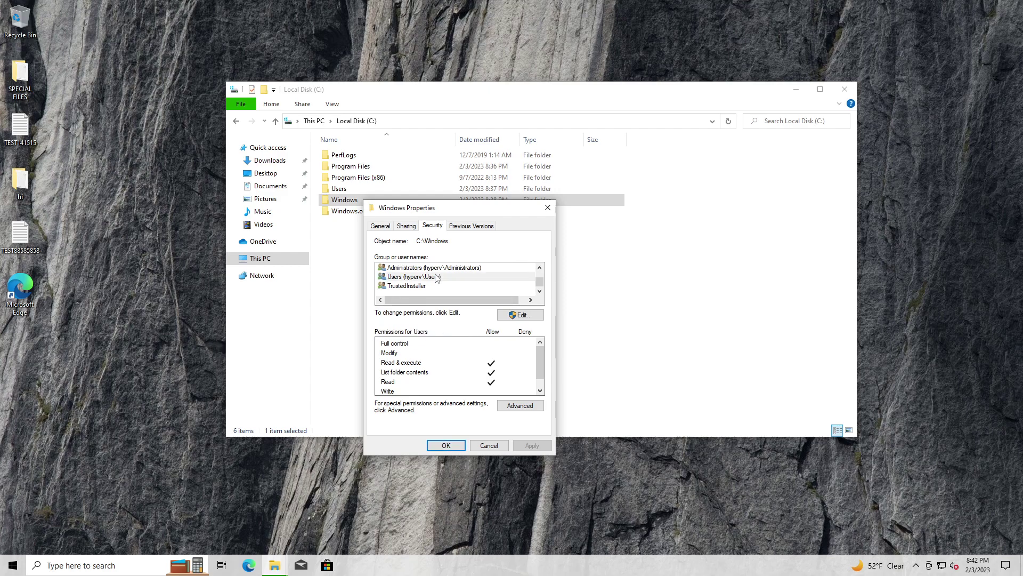
left_click(520, 405)
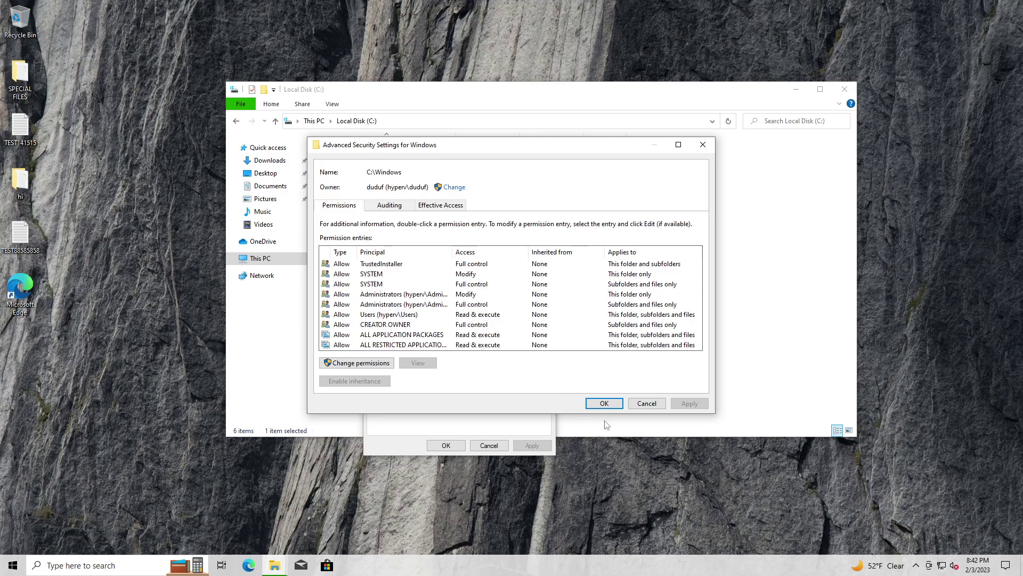
left_click(646, 404)
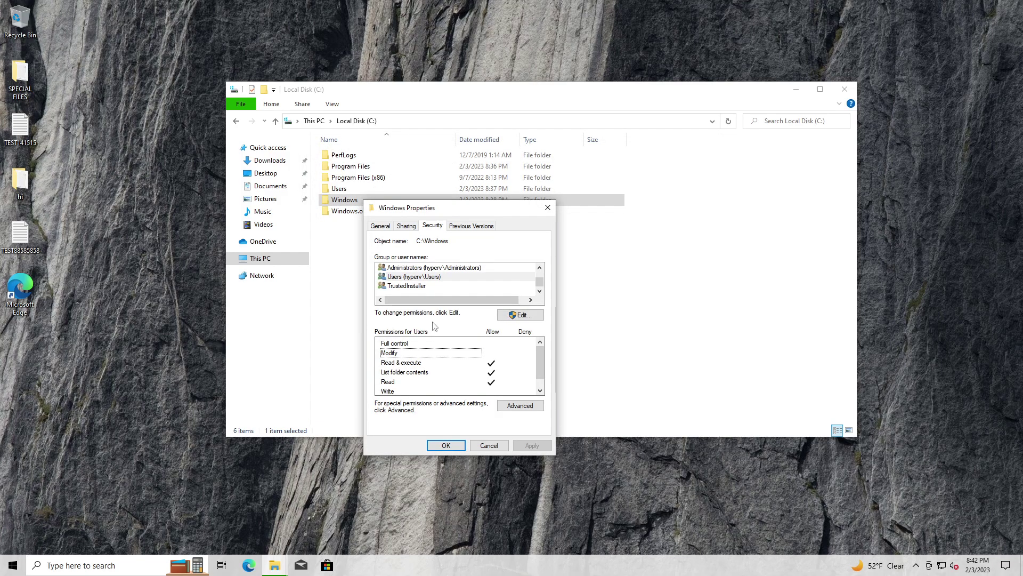
Allow the Users group Full control of the Windows folder and close its properties.
left_click(521, 315)
scroll(435, 345, "down", 1)
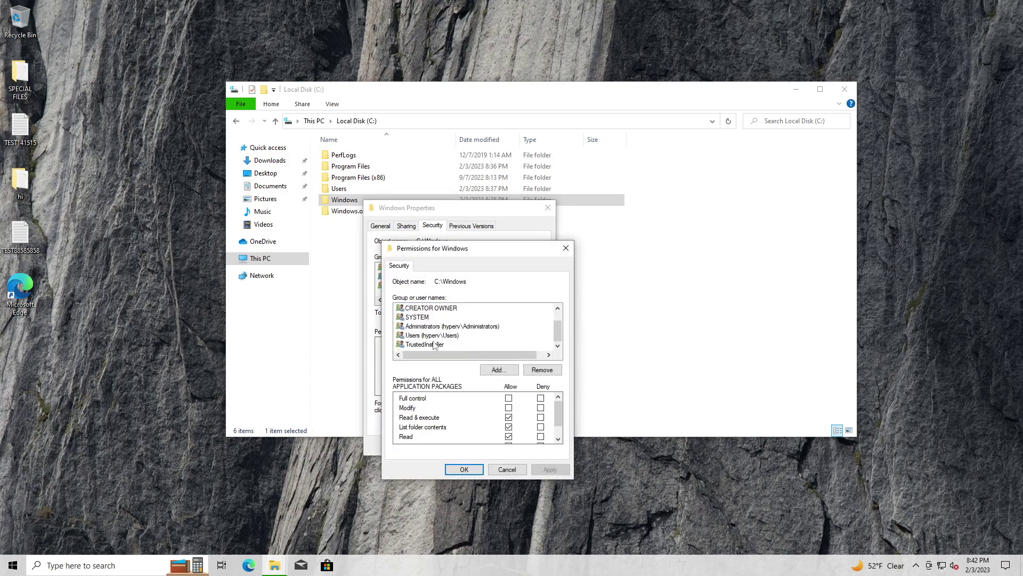
left_click(438, 337)
left_click(508, 398)
left_click(550, 469)
left_click(552, 326)
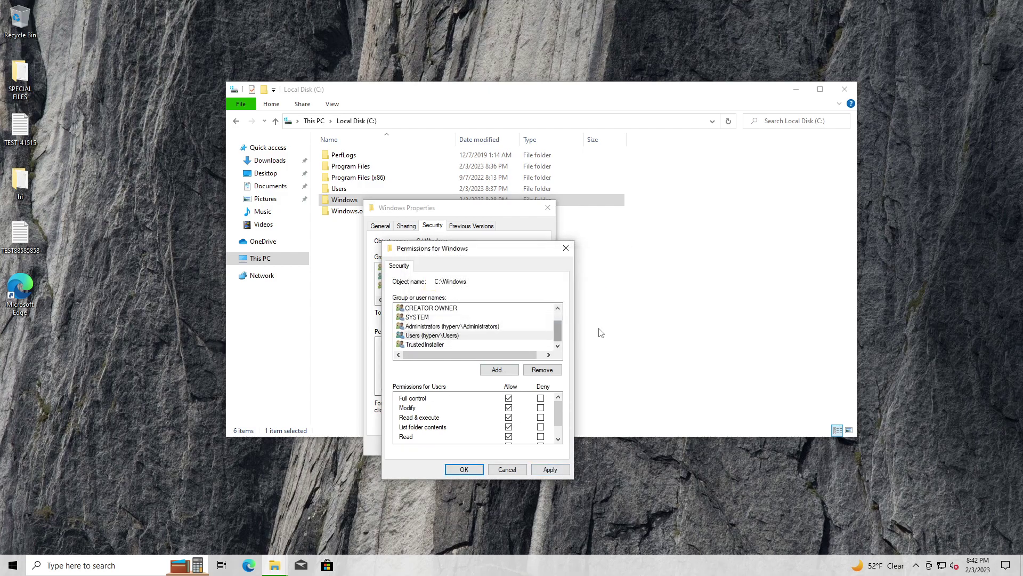
left_click(464, 469)
left_click(447, 449)
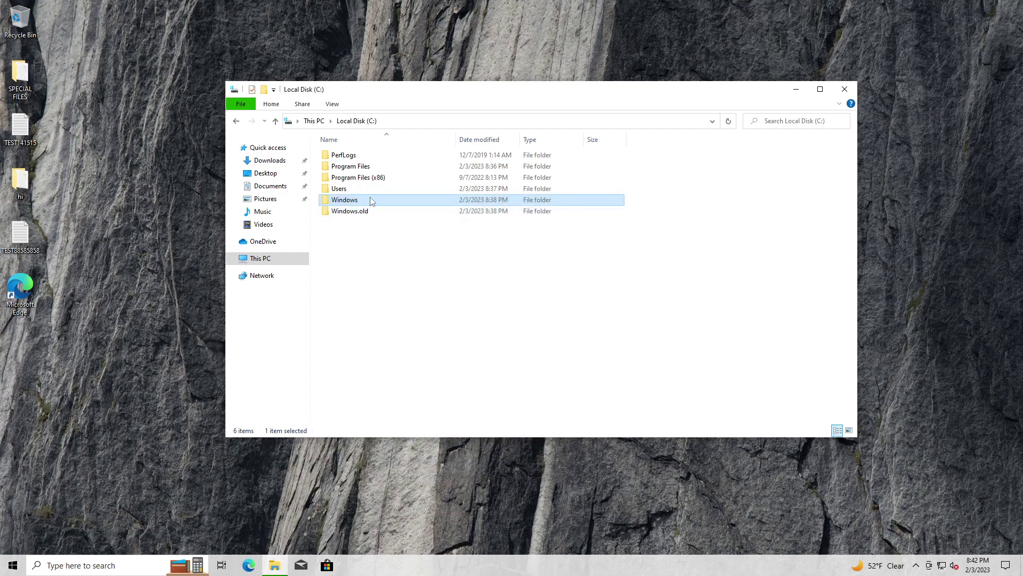
Open the System32 folder inside C:\Windows.
right_click(372, 200)
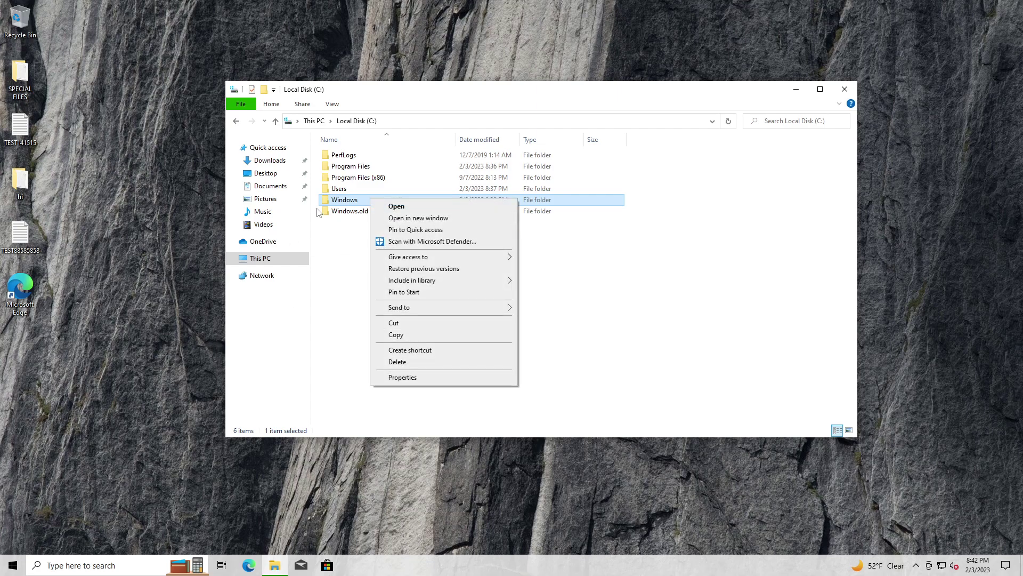
double_click(344, 199)
scroll(395, 306, "down", 12)
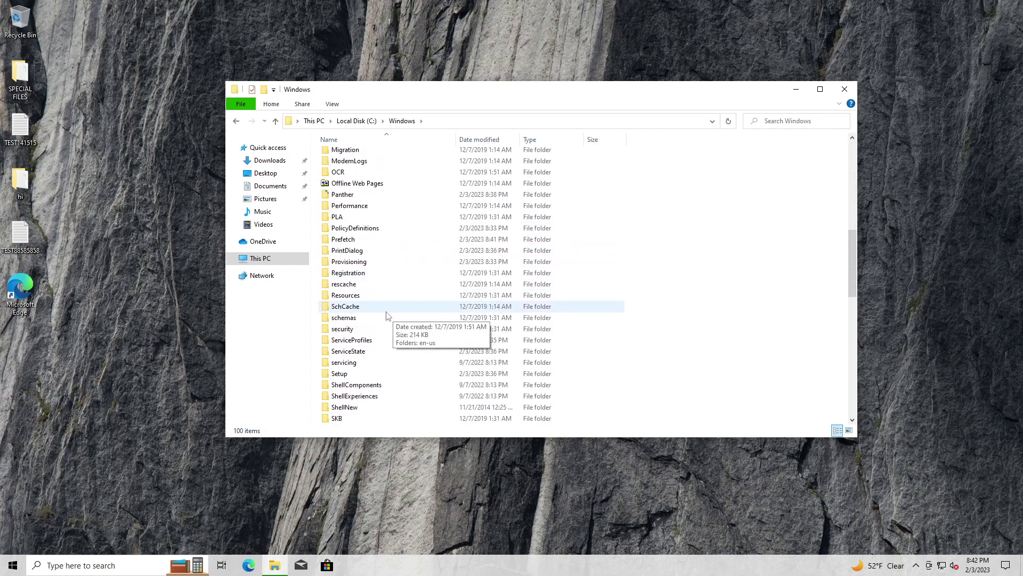
scroll(388, 316, "down", 10)
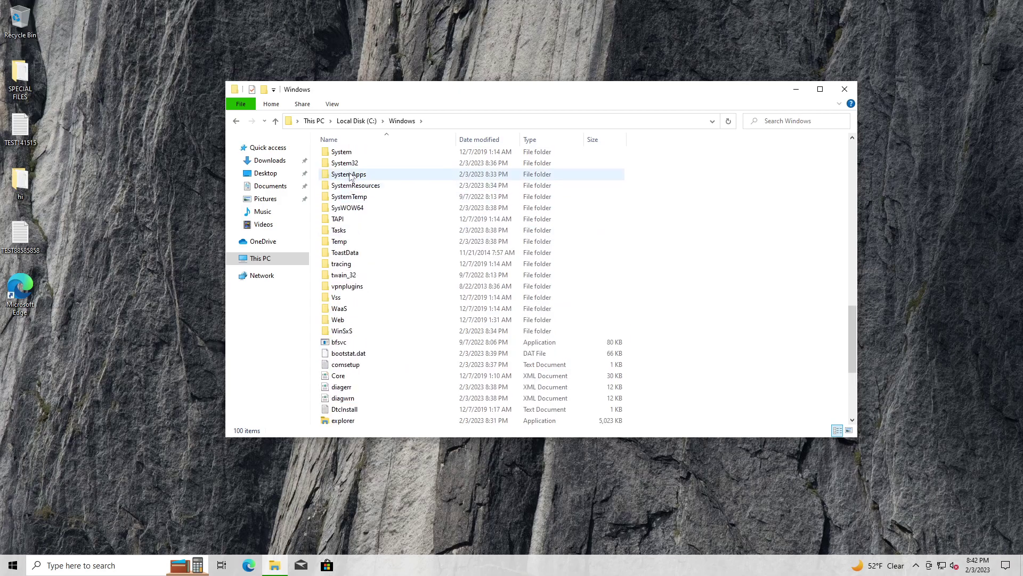
right_click(358, 163)
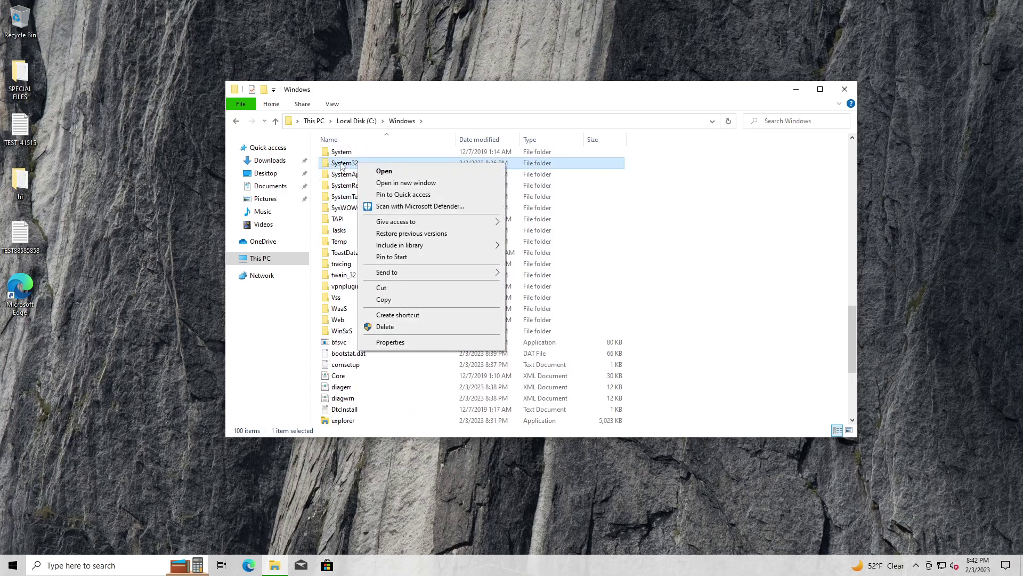
left_click(383, 170)
Look through the System32 files, jumping to names beginning with "sam" and moving down to the security files.
scroll(387, 315, "down", 20)
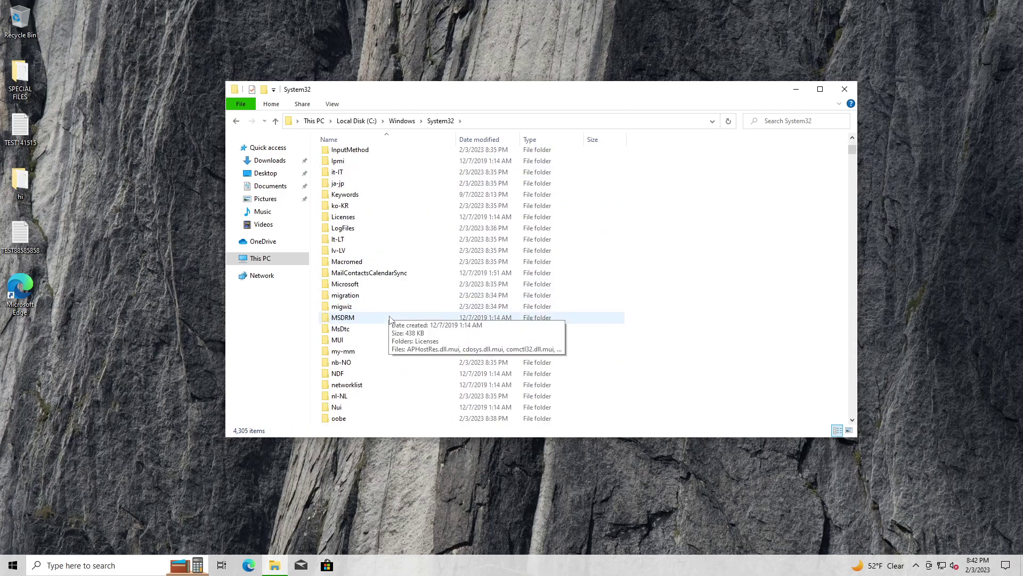
scroll(391, 323, "down", 20)
left_click(371, 307)
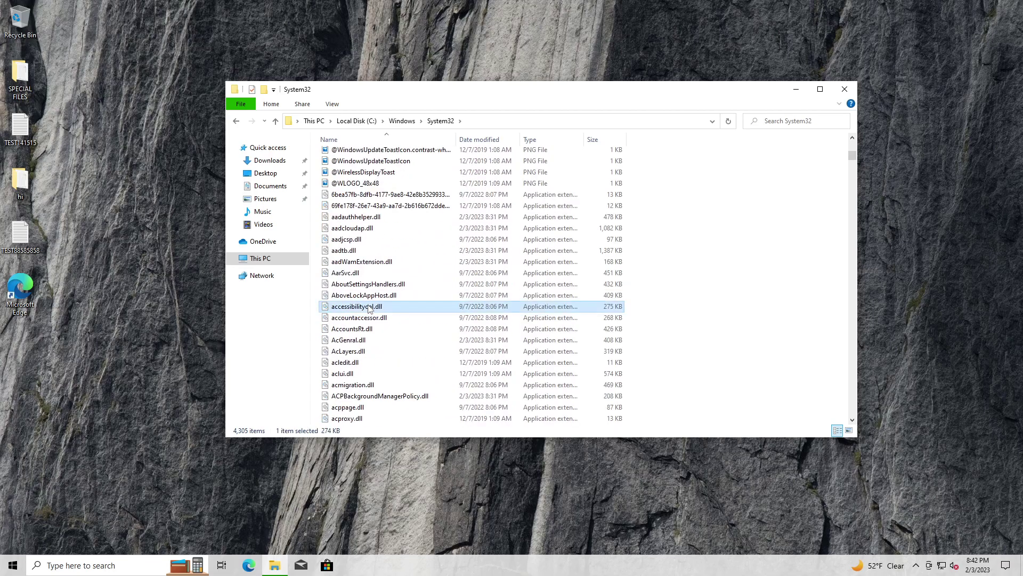
type("sam")
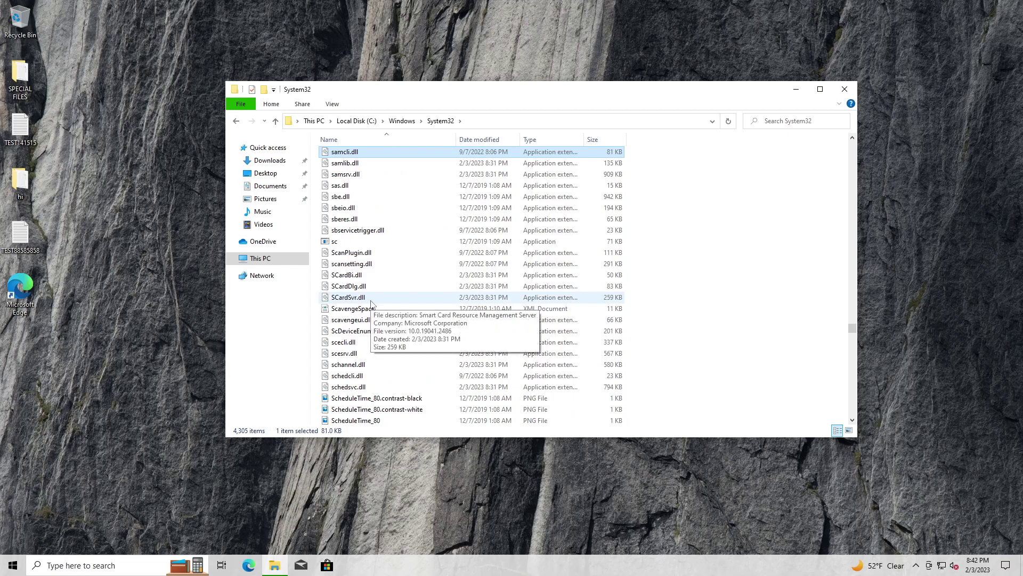
key("Down")
key("Down")
key("Down")
key("Down")
key("Down")
key("Down")
key("Down")
key("Down")
key("Down")
key("Down")
key("Down")
key("Down")
key("Down")
key("Down")
key("Down")
key("Down")
key("Down")
key("Down")
key("Down")
key("Down")
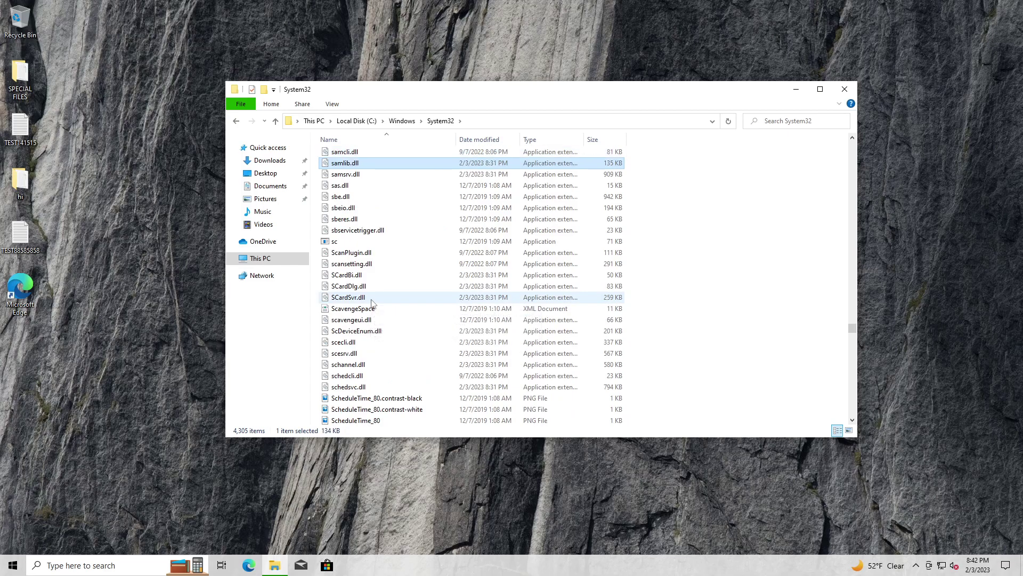
key("Down")
key("Down")
key("Down")
key("Down")
key("Down")
key("Down")
key("Down")
key("Down")
key("Down")
key("Down")
key("Down")
key("Down")
key("Down")
key("Down")
key("Down")
key("Down")
key("Down")
key("Down")
key("Down")
key("Down")
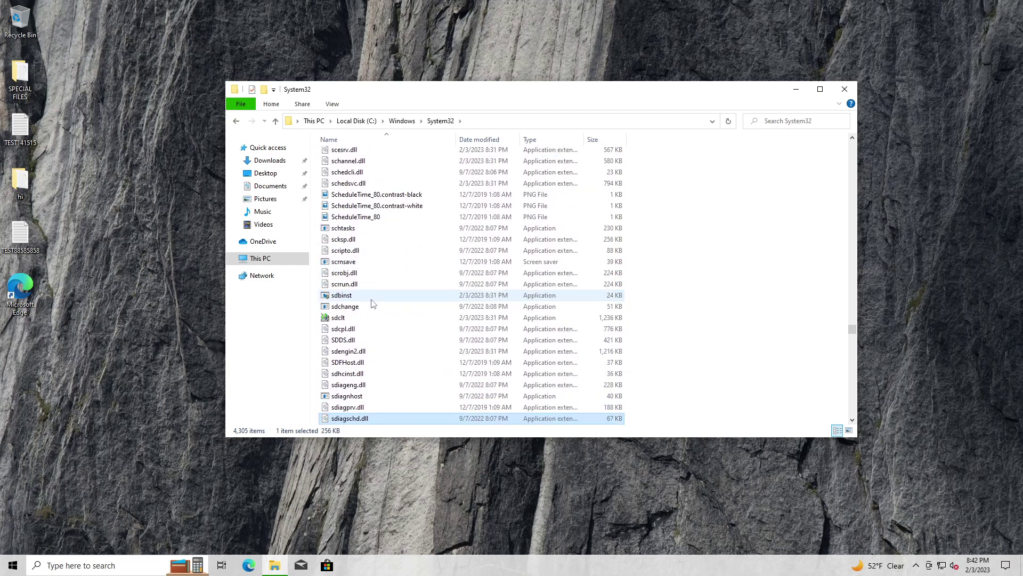
key("Down")
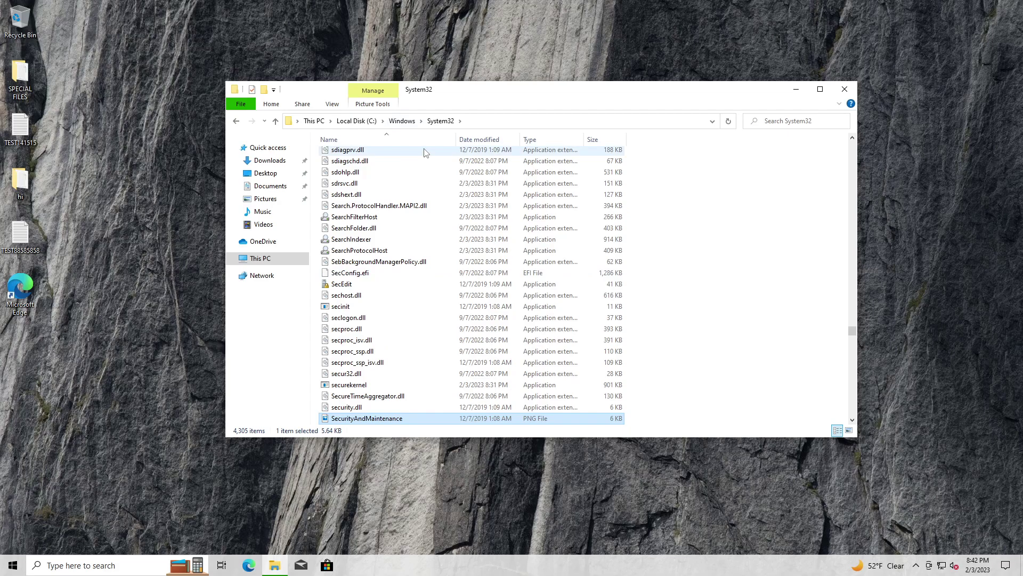
mouse_move(425, 152)
key("Down")
key("Down")
key("Down")
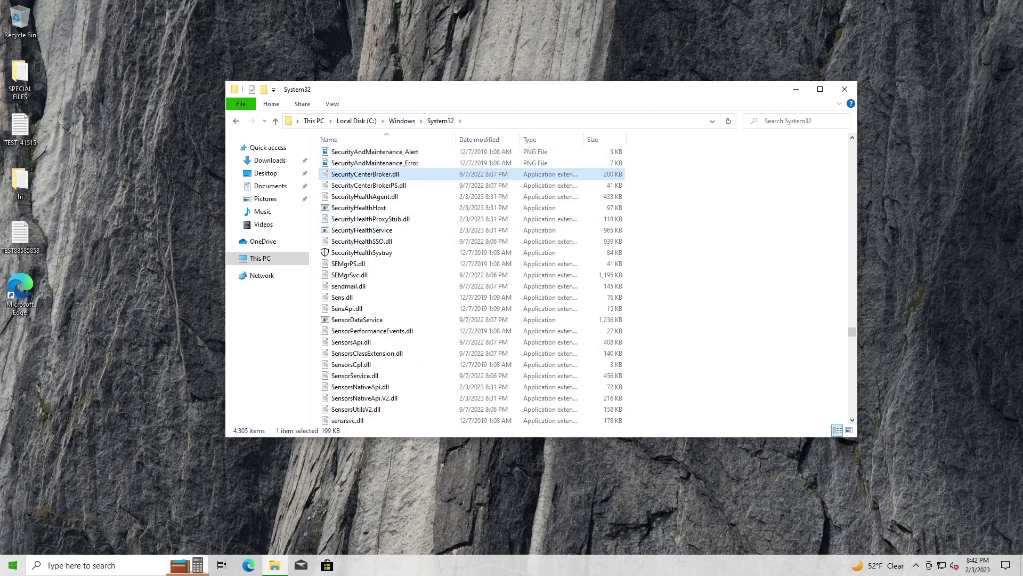
left_click(21, 567)
type("ss")
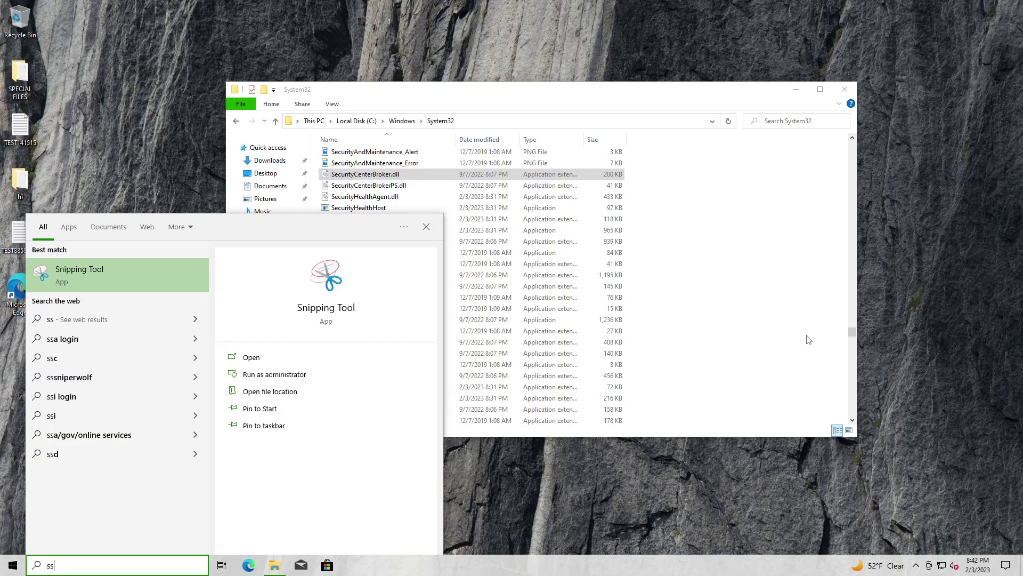
key("Escape")
Continue down the System32 file list from the security files to locate sethc.
key("Down")
key("Down")
key("Down")
key("Down")
key("Down")
key("Down")
key("Down")
key("Down")
key("Down")
key("Down")
key("Down")
key("Down")
key("Down")
key("Down")
key("Down")
key("Down")
key("Down")
key("Down")
key("Down")
key("Down")
scroll(528, 275, "down", 4)
scroll(367, 352, "down", 2)
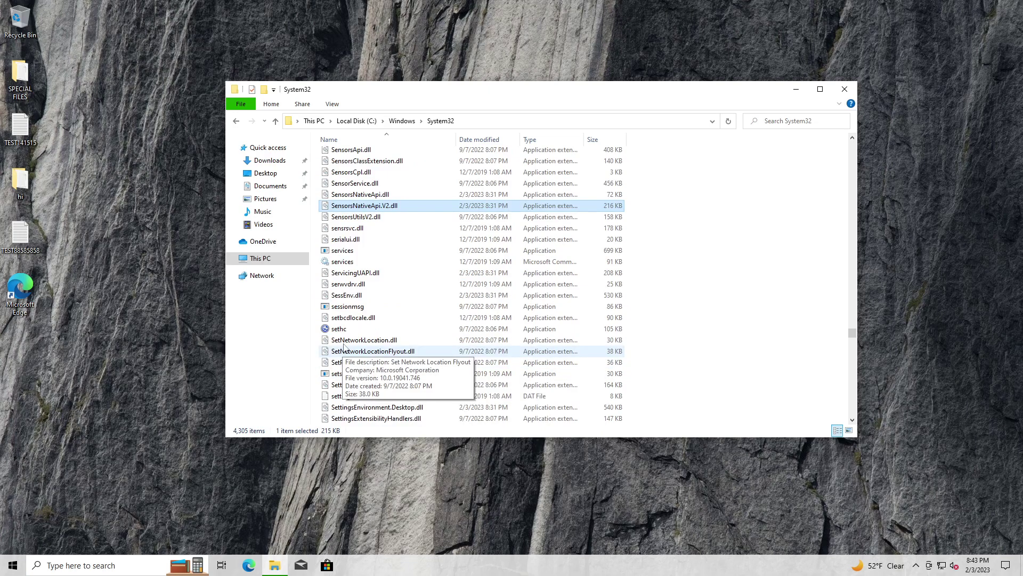
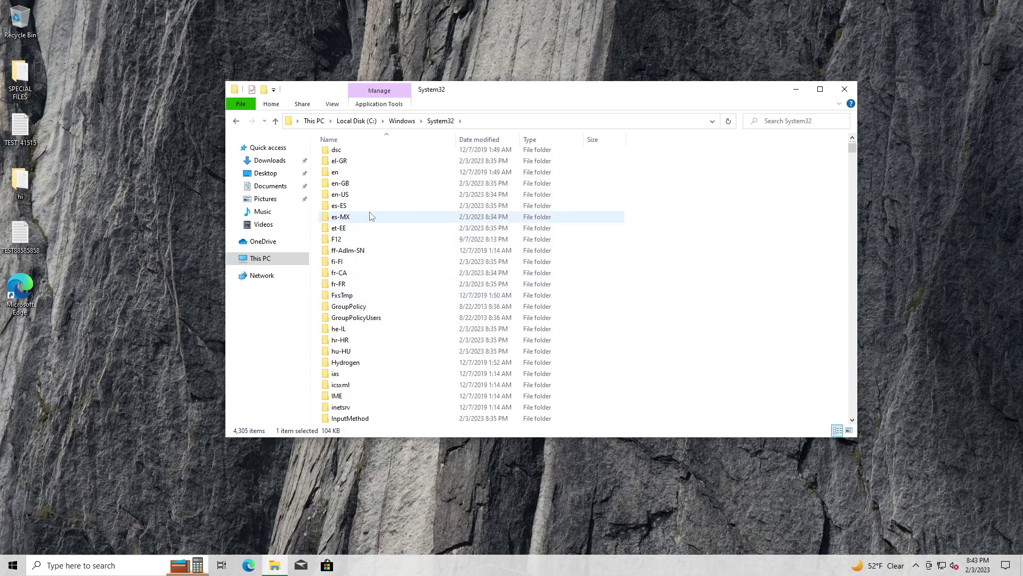
Allow the Users group Full control in the permissions of the System32 folder inside C:\Windows.
scroll(368, 221, "up", 1)
left_click(407, 121)
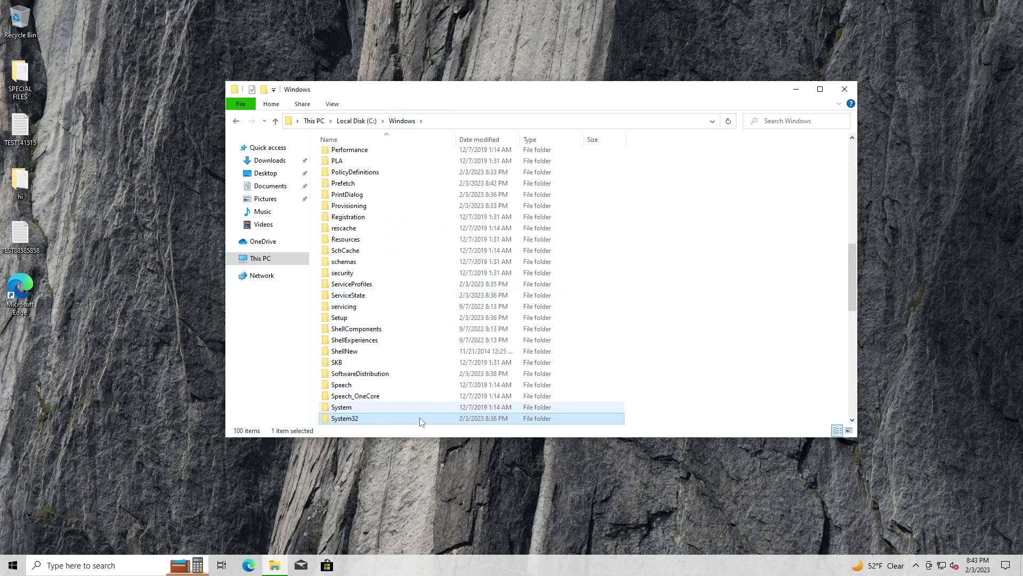
right_click(354, 418)
left_click(385, 406)
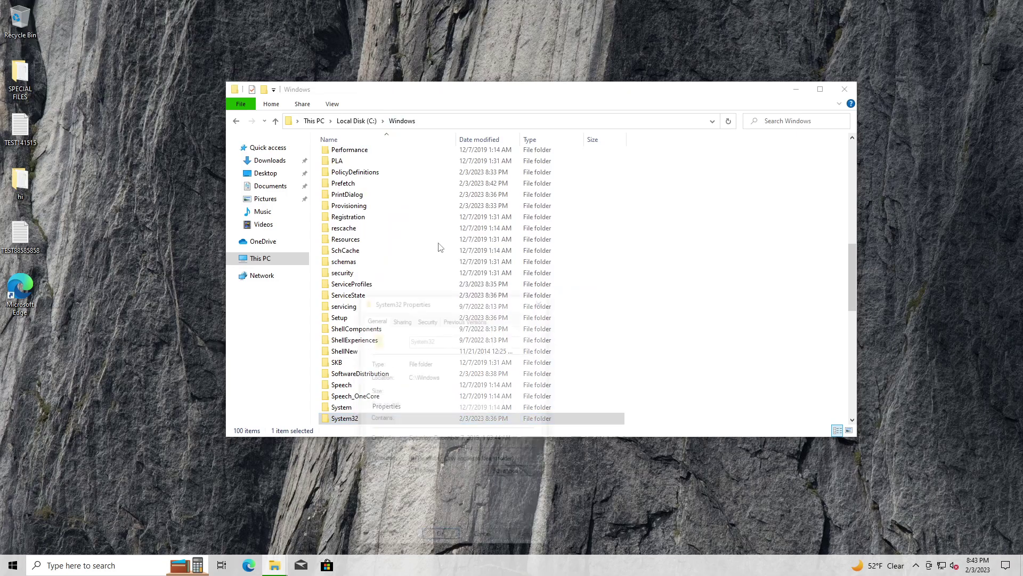
left_click(426, 319)
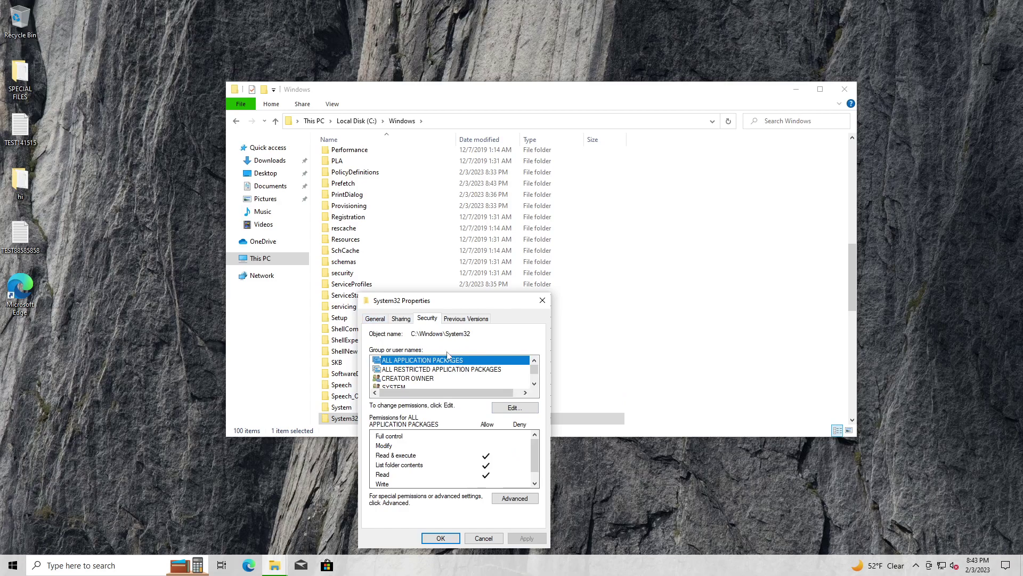
left_click(515, 407)
scroll(422, 411, "down", 1)
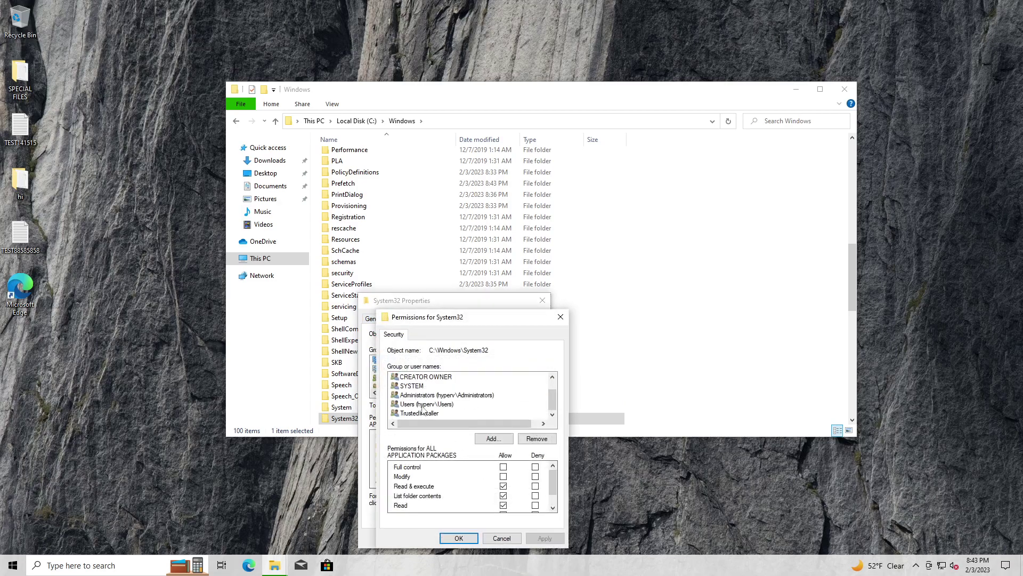
left_click(423, 404)
left_click(503, 467)
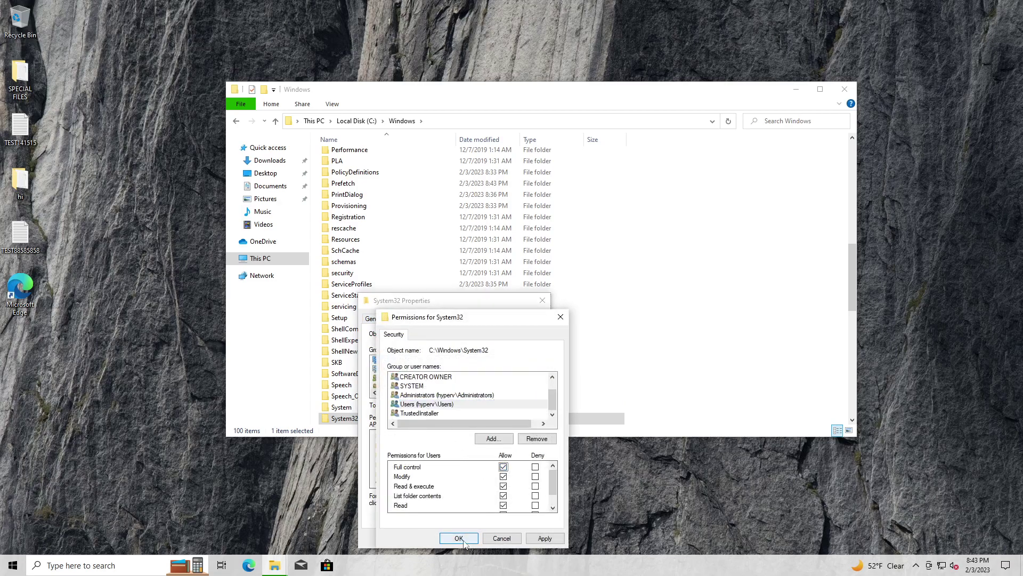
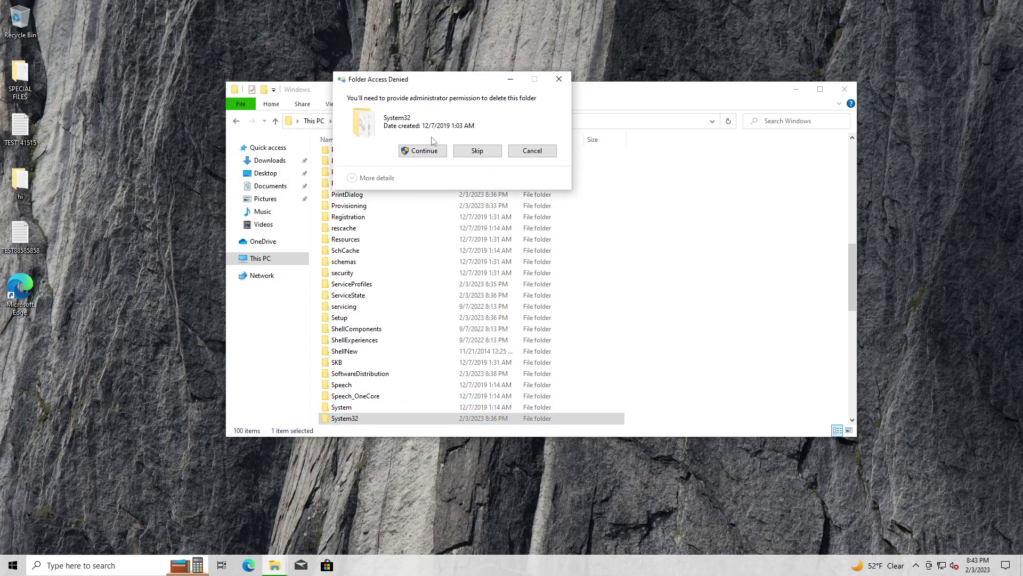
left_click(425, 145)
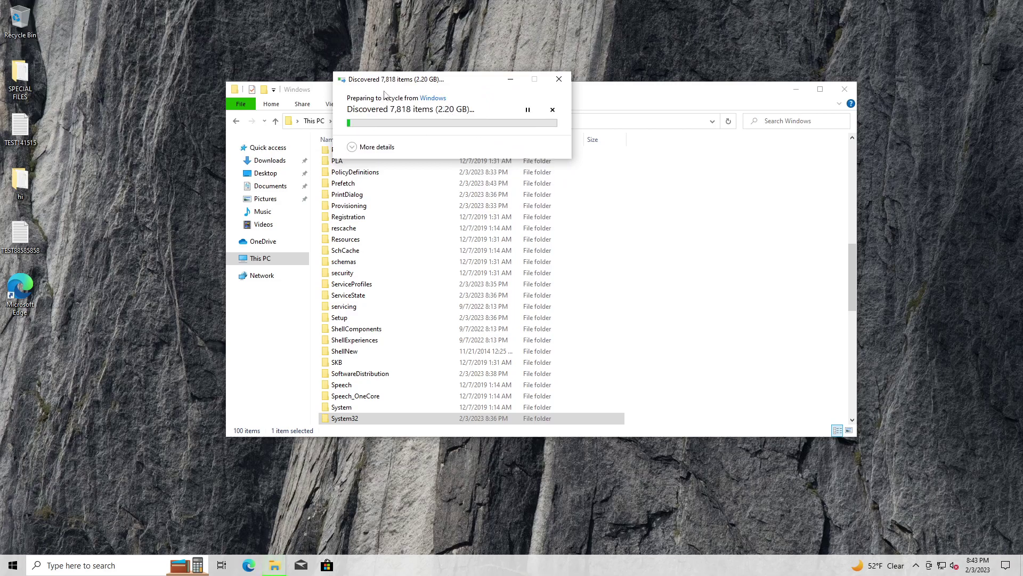
left_click_drag(383, 79, 497, 169)
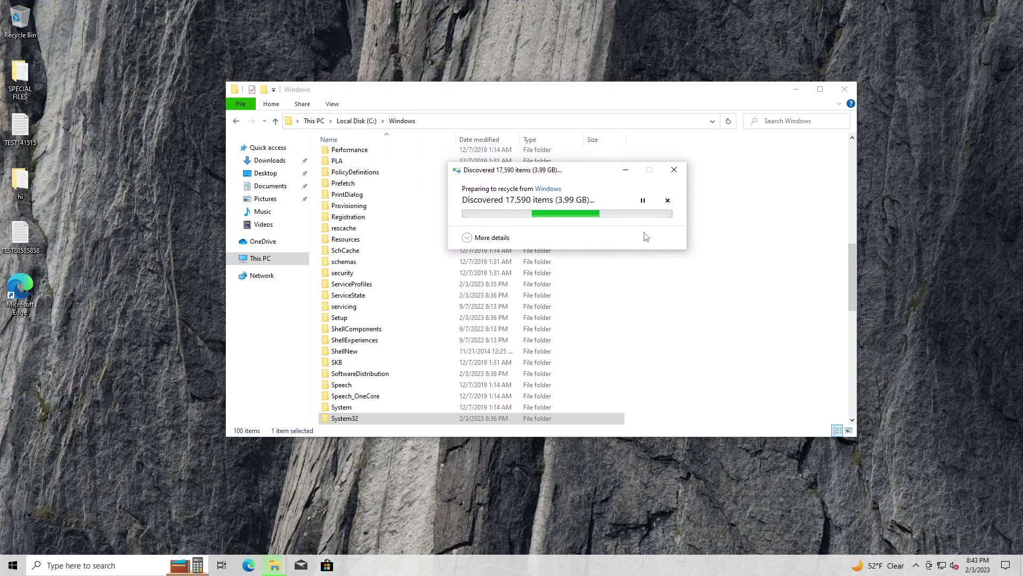
left_click(674, 170)
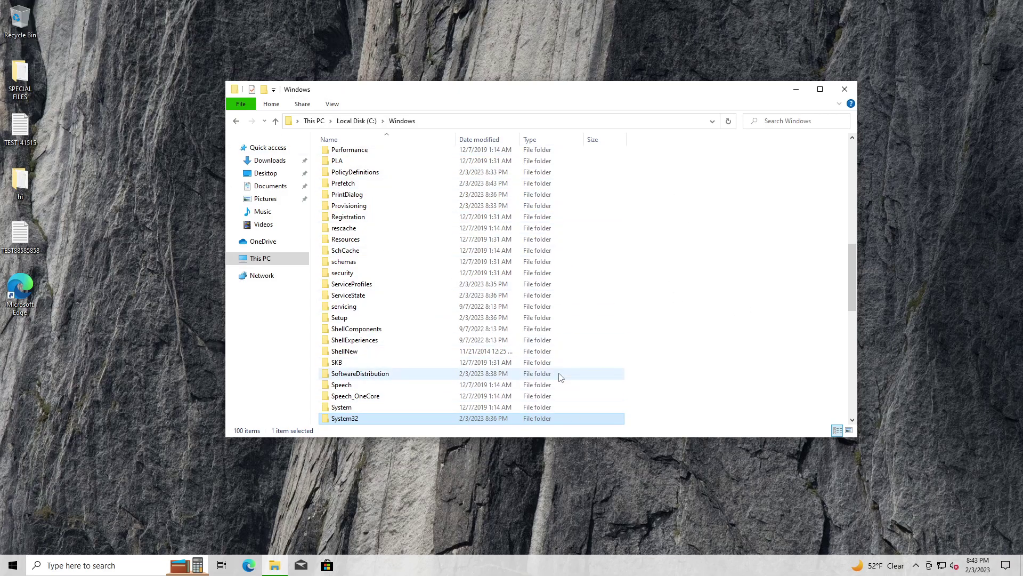
Open the System32 folder and jump down its file list to samcli.dll.
scroll(554, 380, "down", 2)
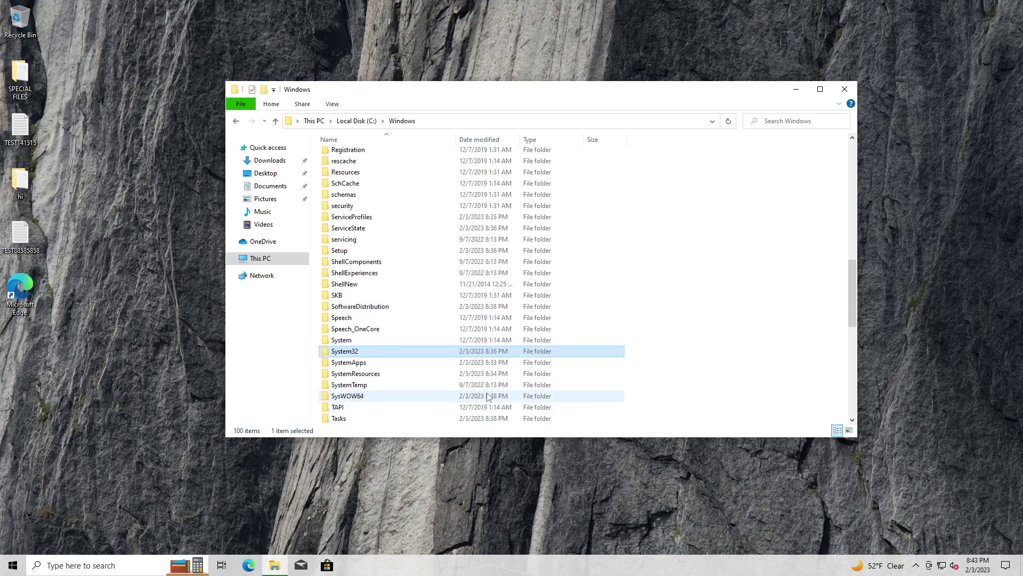
double_click(352, 352)
scroll(367, 287, "down", 20)
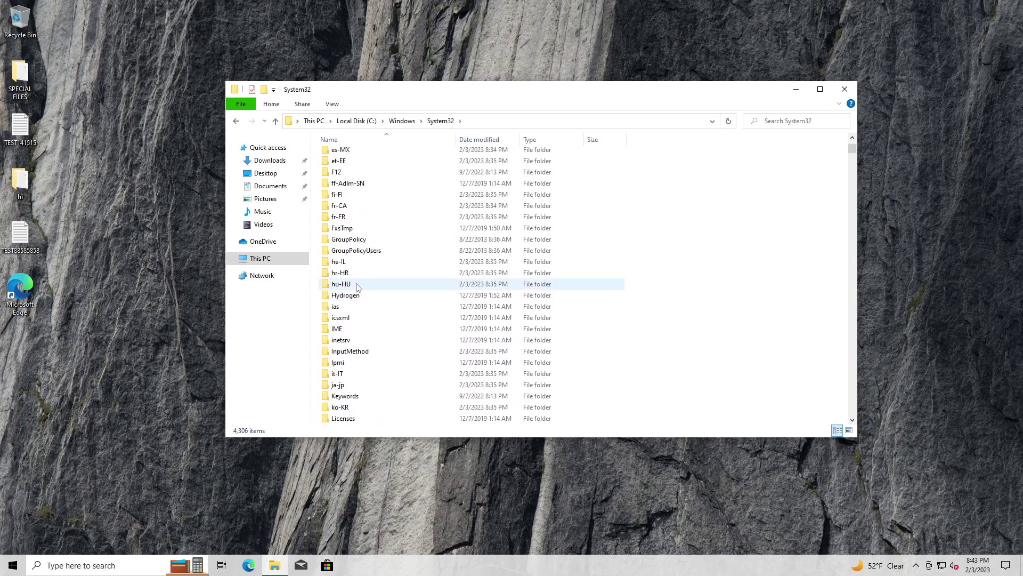
scroll(388, 209, "down", 20)
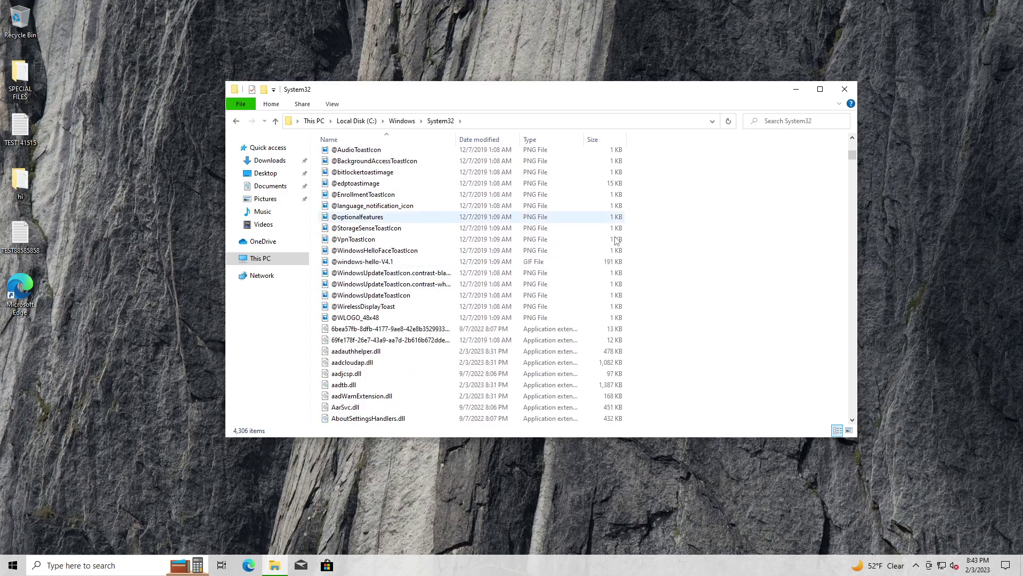
key("s")
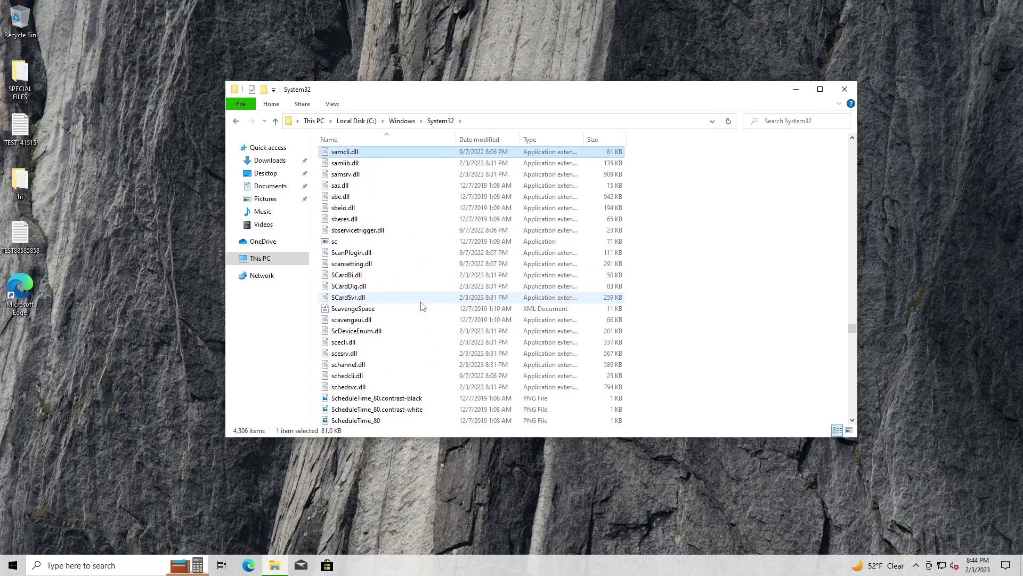
Locate the cmd application among the System32 files and copy it.
key("c")
scroll(368, 287, "up", 2)
scroll(367, 293, "down", 20)
scroll(368, 302, "down", 20)
left_click(345, 320)
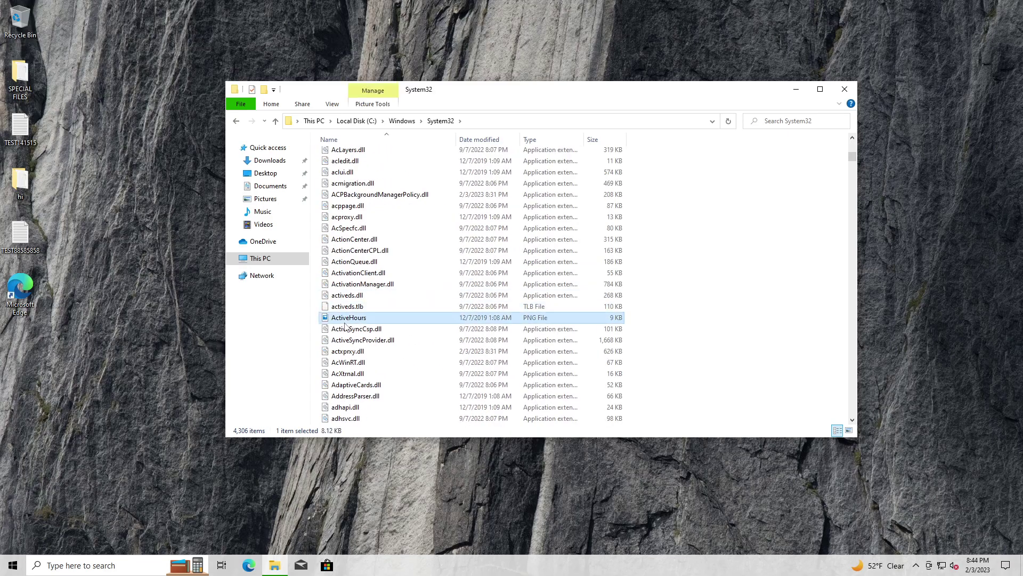
key("c")
scroll(852, 168, "down", 12)
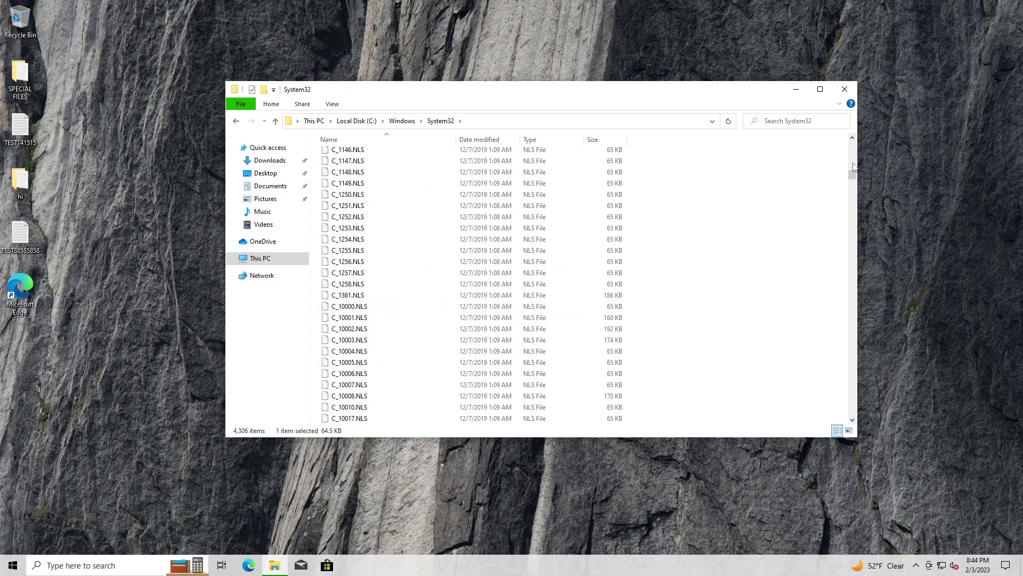
mouse_move(853, 181)
left_mouse_down()
mouse_move(850, 200)
mouse_move(845, 193)
left_mouse_up()
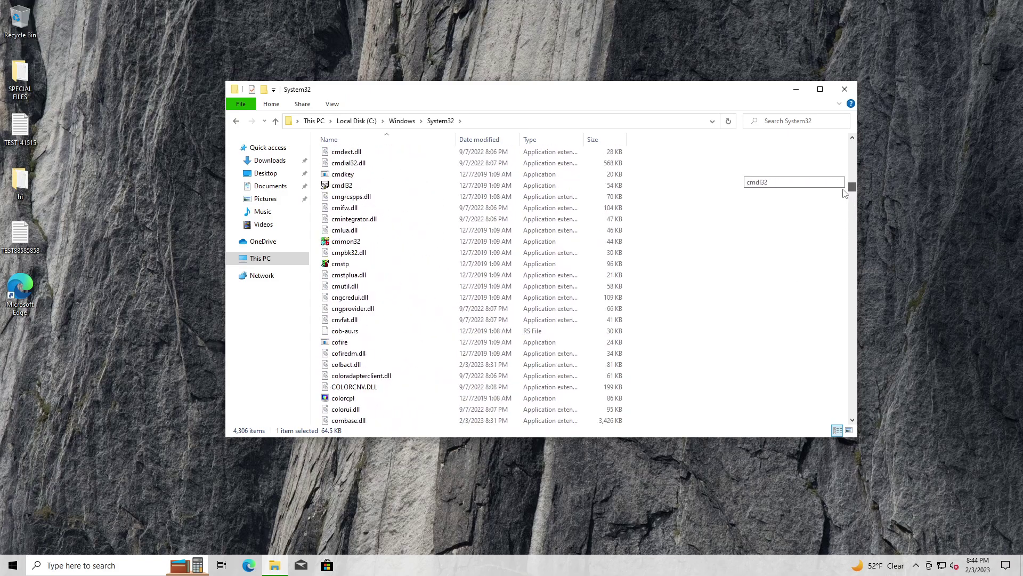
scroll(389, 219, "up", 3)
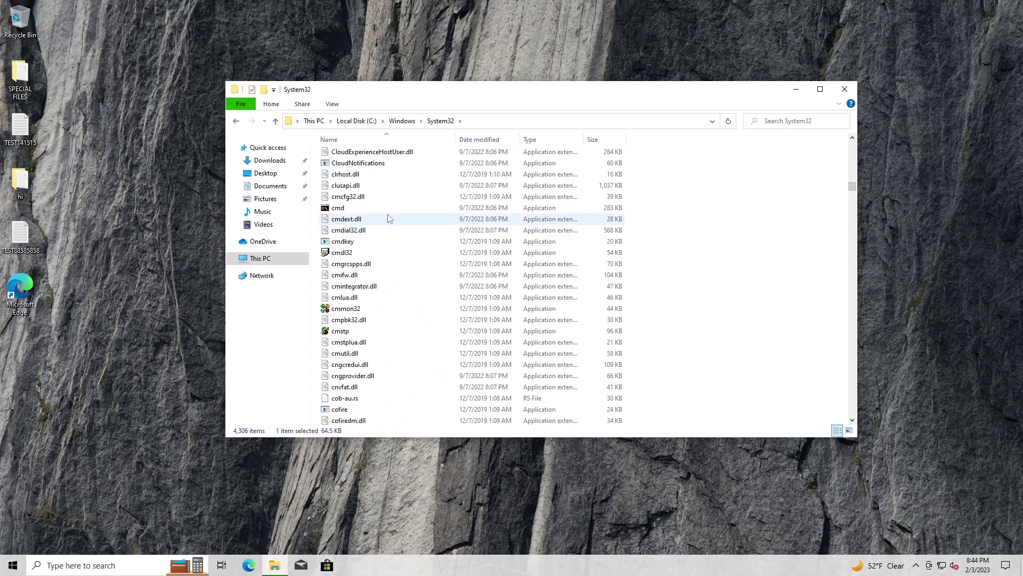
right_click(364, 243)
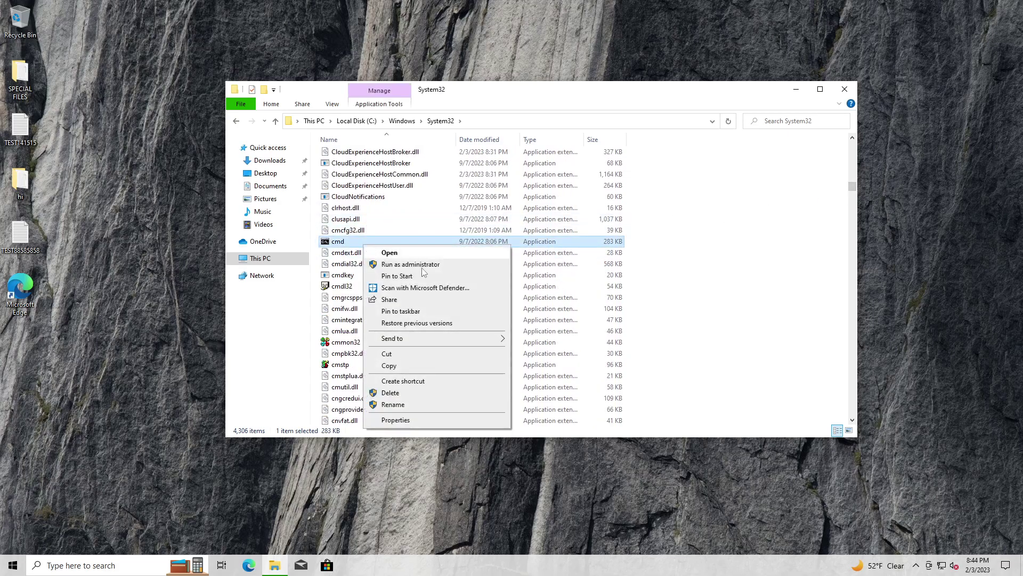
left_click(396, 369)
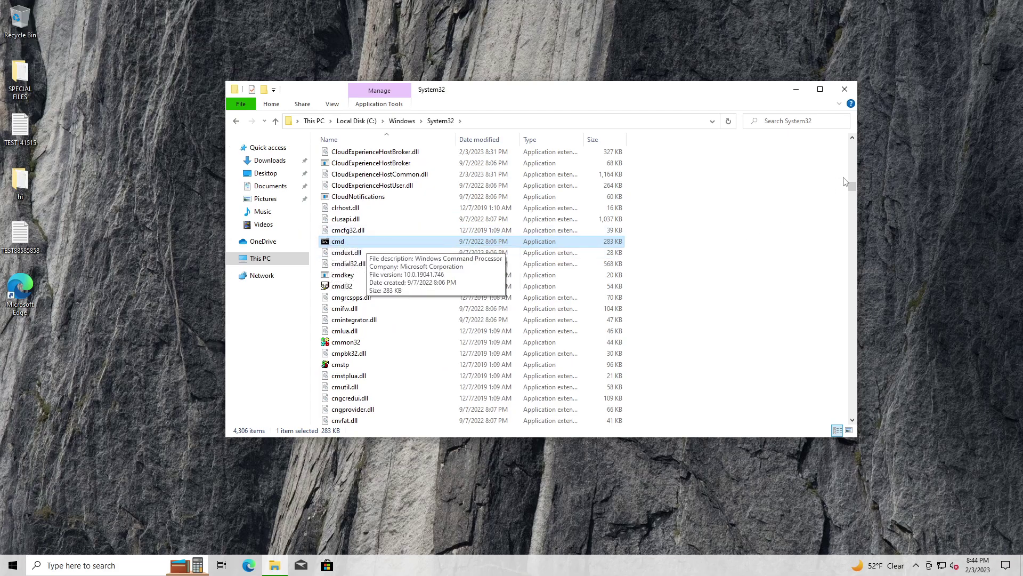
right_click(617, 243)
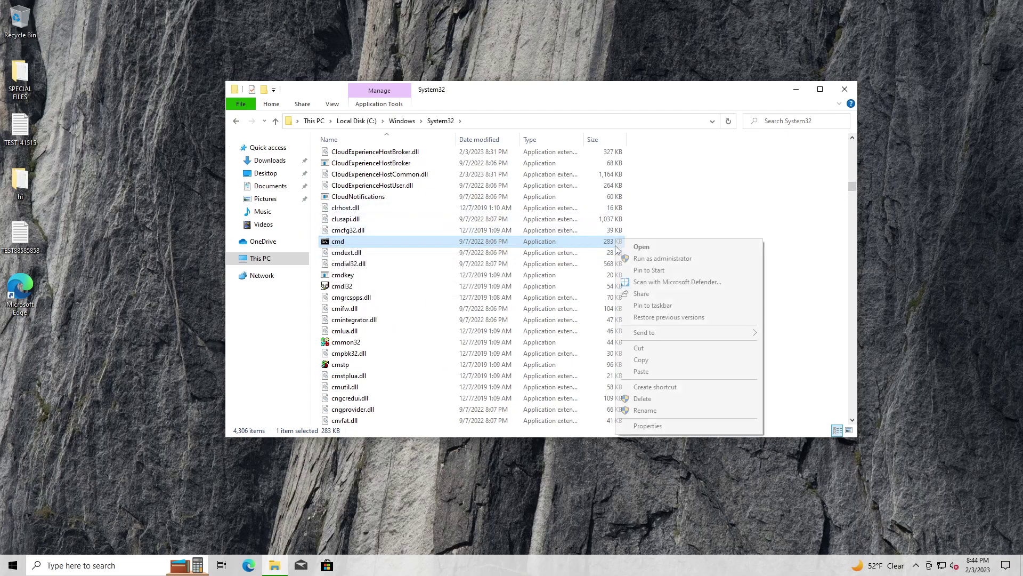
left_click(642, 363)
Jump to the System32 files beginning with "sam" and continue down the list to the security files.
left_click_drag(853, 187, 777, 294)
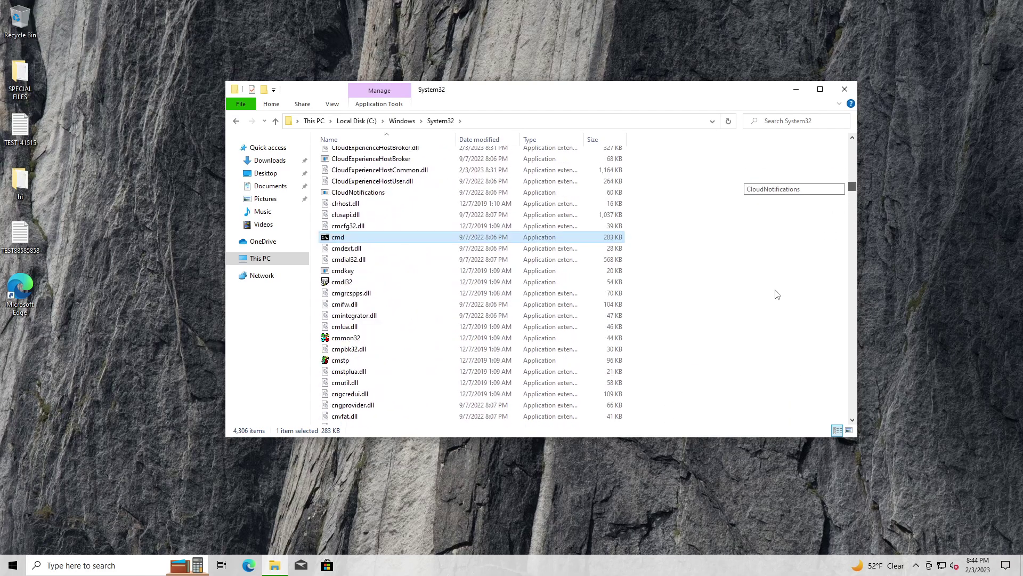
left_click(393, 372)
type("sam")
scroll(389, 368, "down", 20)
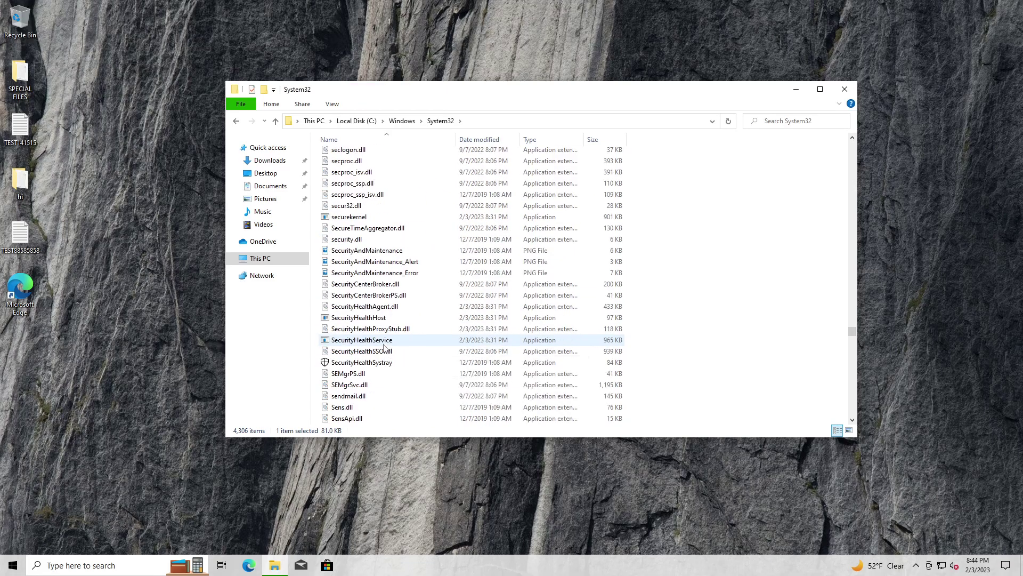
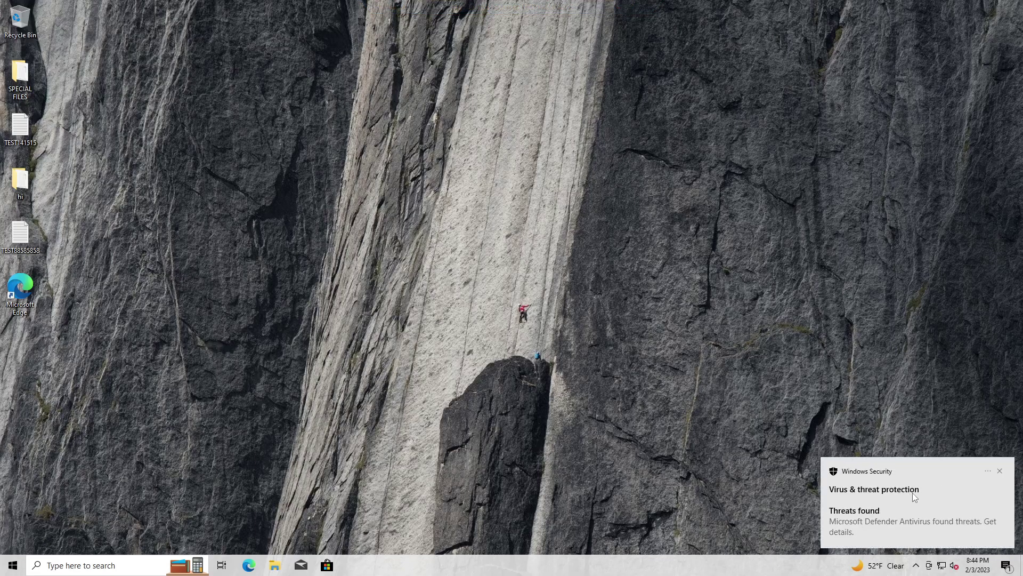
Dismiss the Windows Security threat notification and check whether the Start menu and Task View open.
left_click(1001, 471)
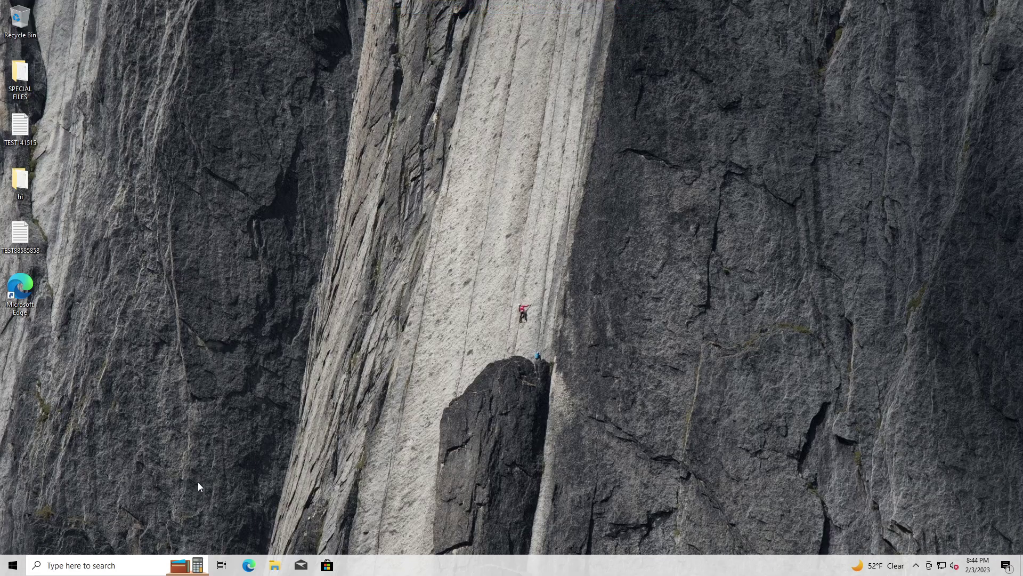
left_click(18, 563)
left_click(19, 562)
key("super+Tab")
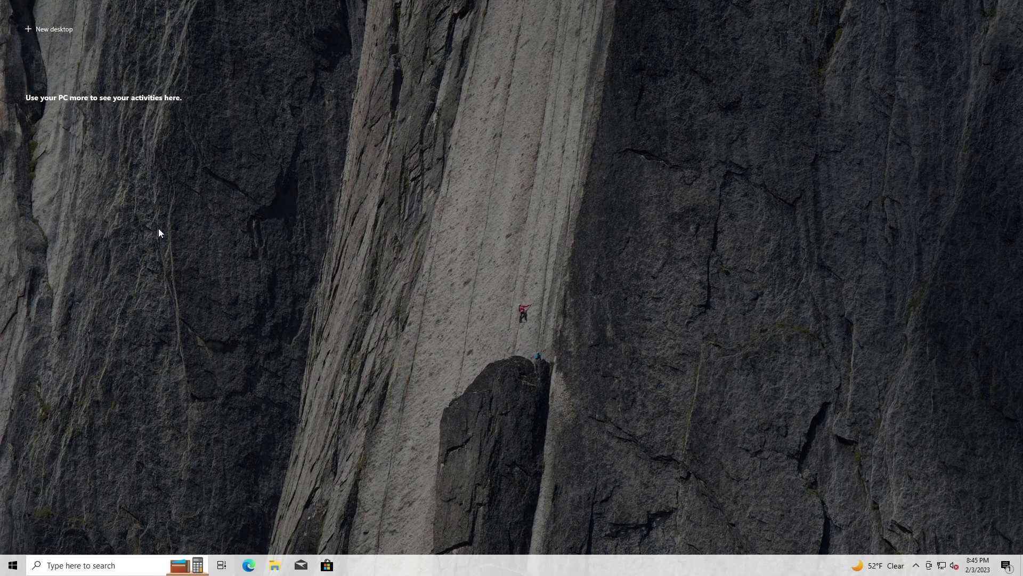
key("super+Tab")
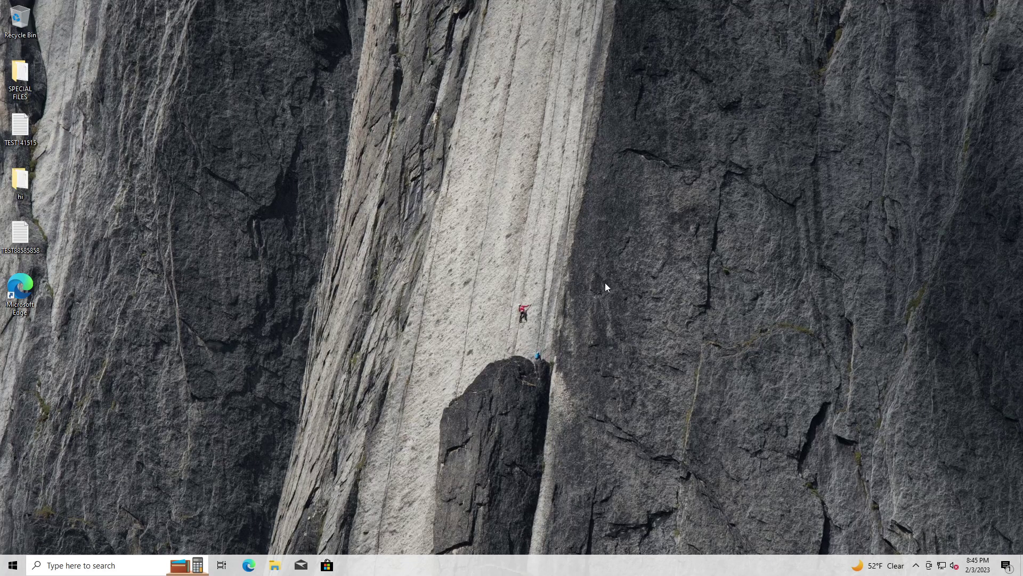
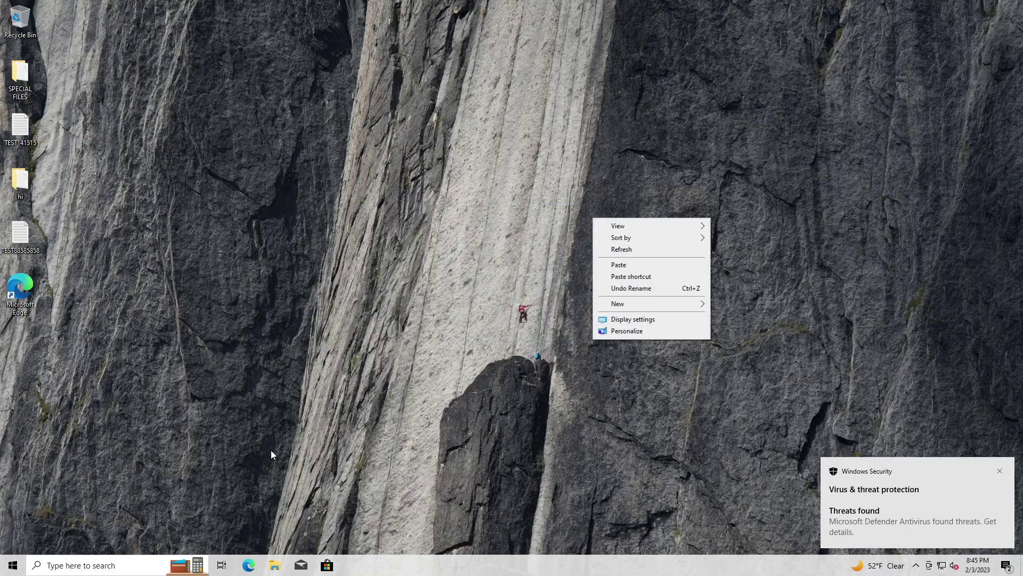
Search Windows for "stic" and open the setting for showing the Sticky Keys icon on the taskbar.
key("super")
type("stic")
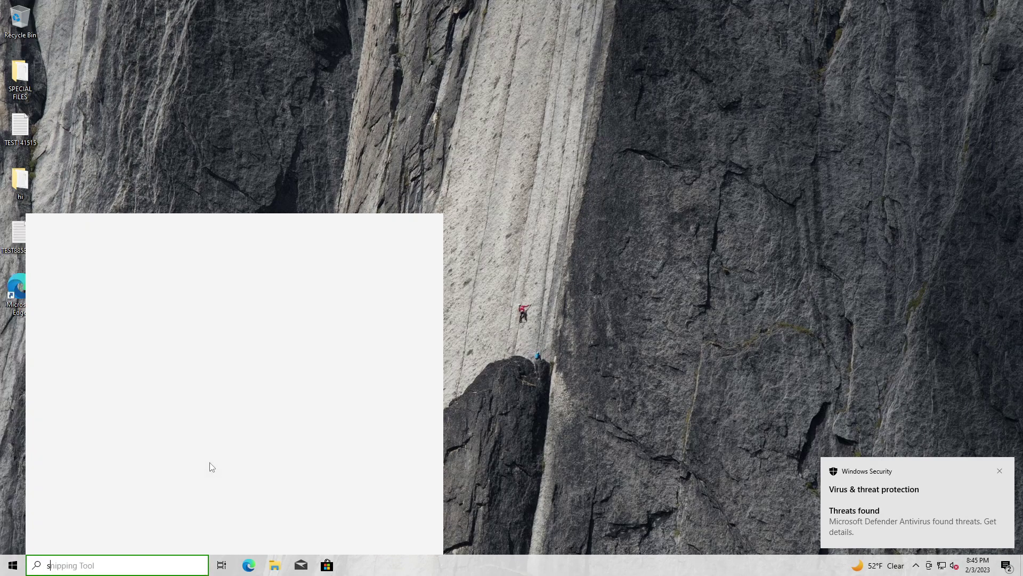
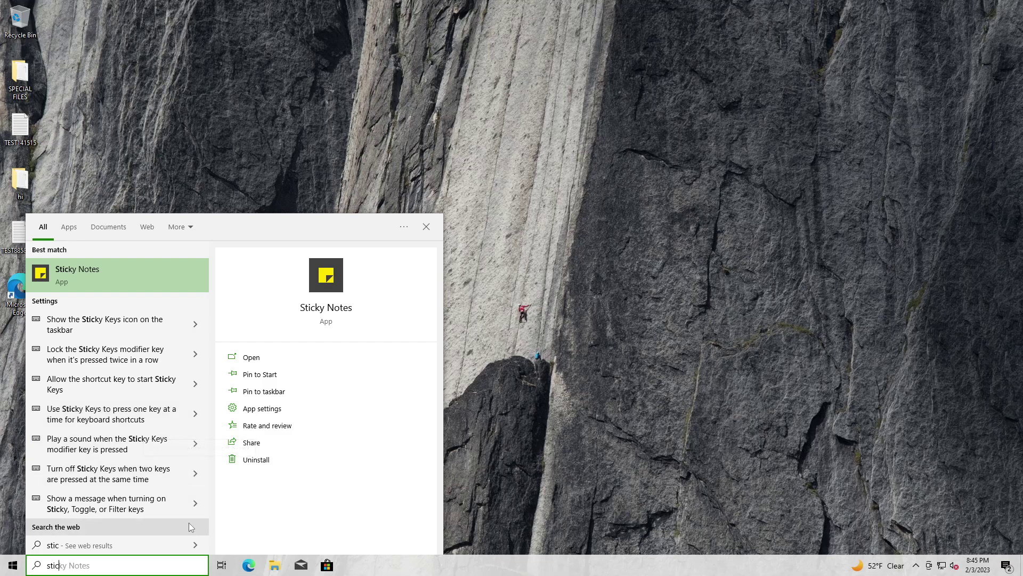
left_click(196, 327)
left_click(249, 357)
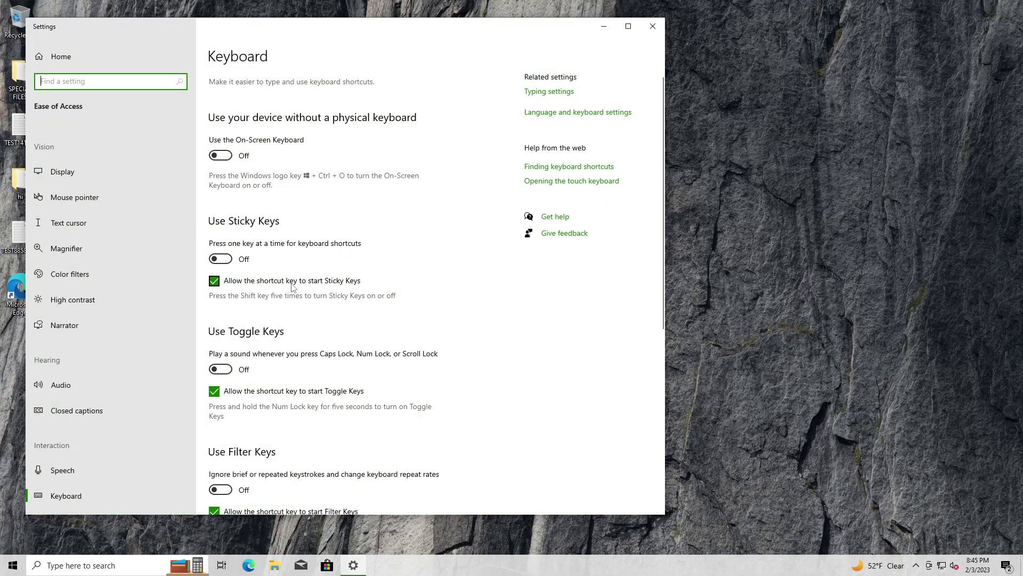
Look through the Ease of Access keyboard settings for the Sticky Keys, Toggle Keys and Filter Keys shortcut options.
scroll(353, 286, "down", 6)
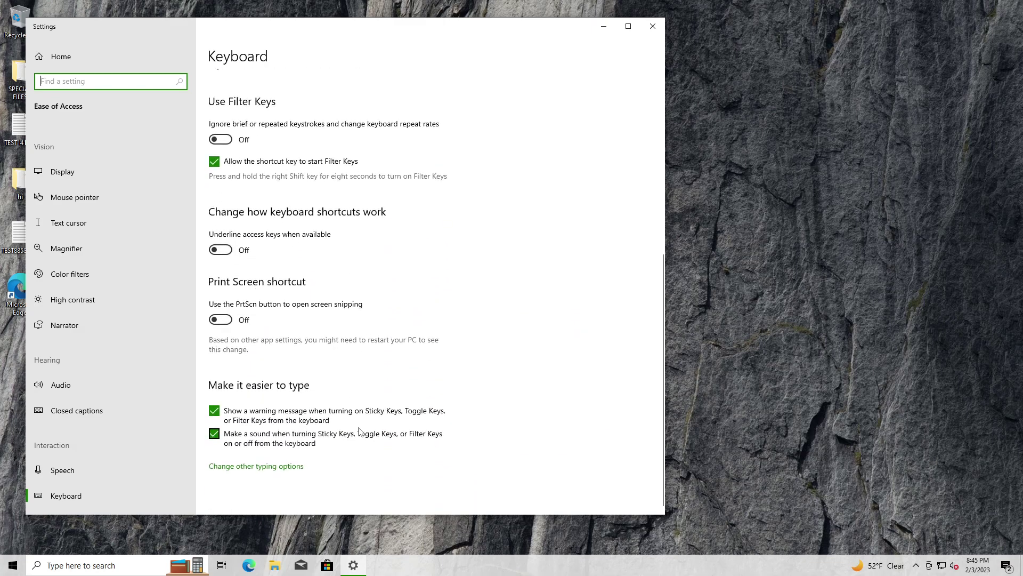
scroll(353, 363, "up", 6)
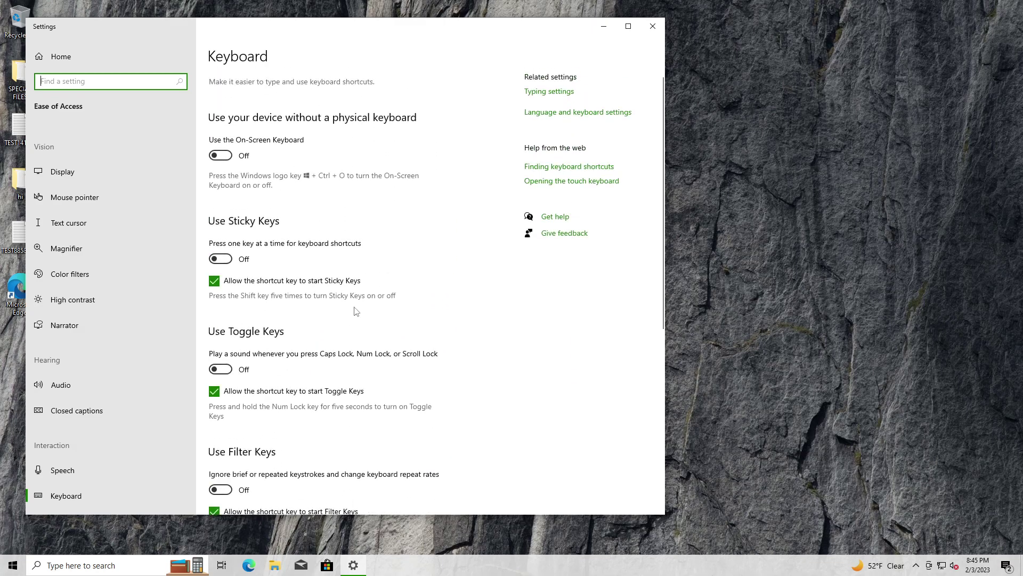
scroll(127, 284, "down", 3)
scroll(244, 359, "down", 6)
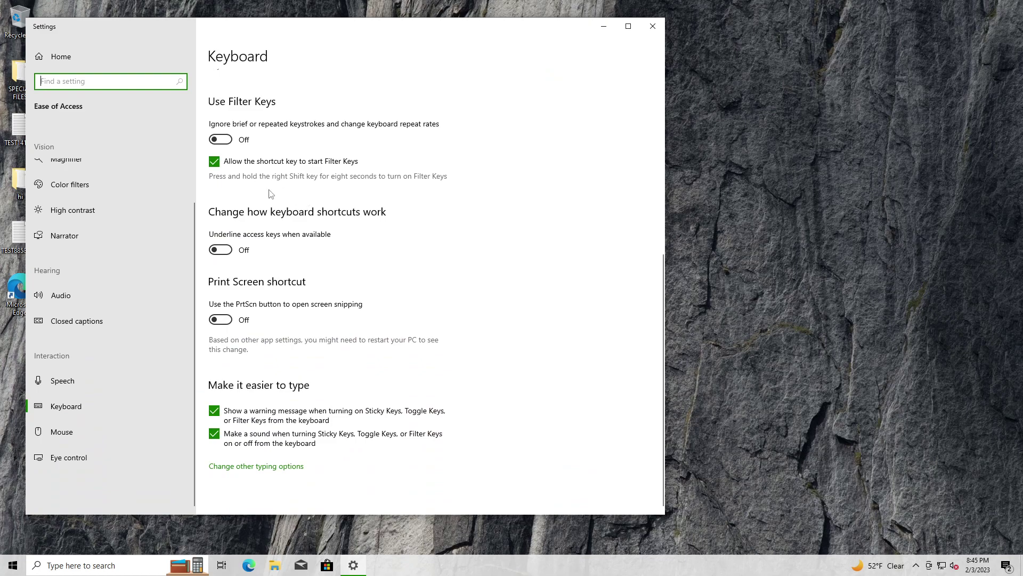
scroll(347, 237, "up", 2)
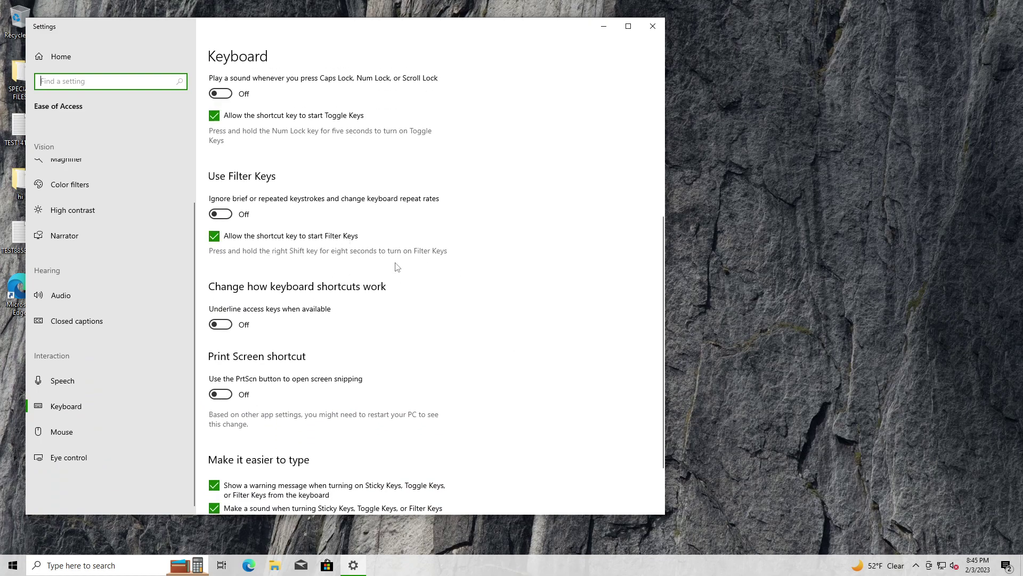
scroll(397, 266, "down", 2)
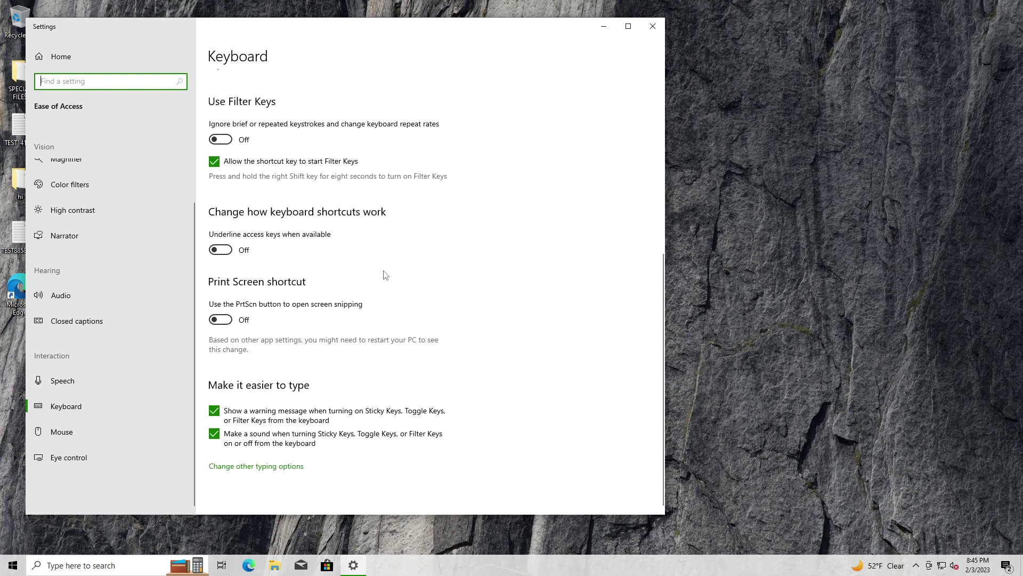
Open the other typing options from the keyboard settings and look through the spelling, typing and hardware keyboard settings.
left_click(239, 467)
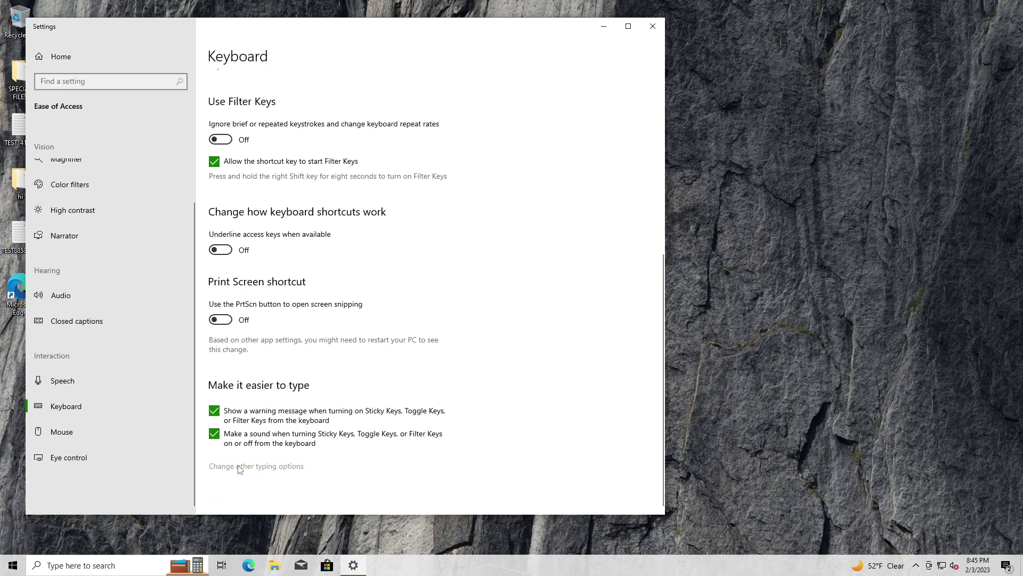
scroll(308, 264, "down", 5)
scroll(290, 277, "up", 1)
scroll(299, 322, "up", 3)
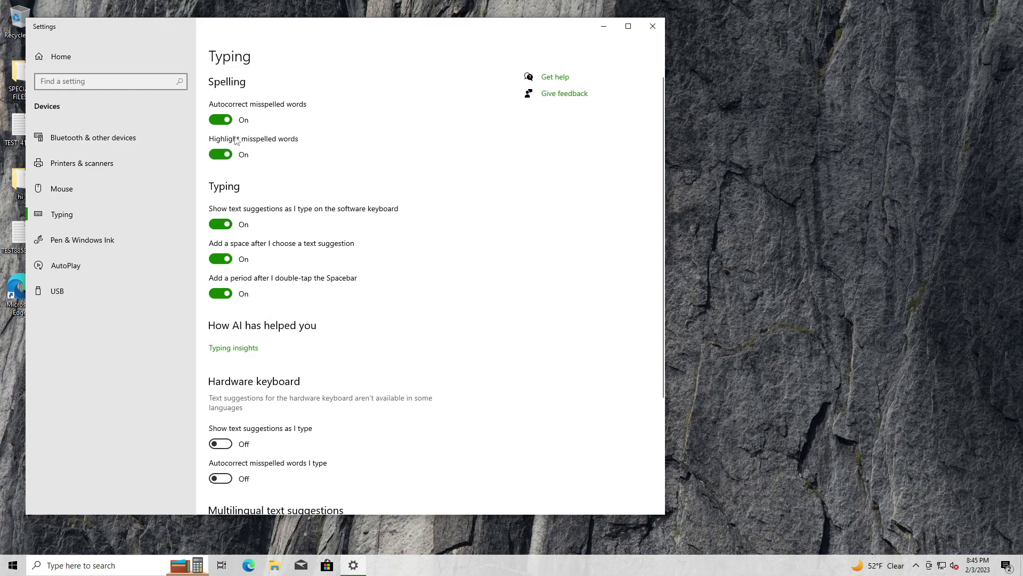
Search Settings for "sticky" and open the option for using Sticky Keys to press one key at a time for keyboard shortcuts.
left_click(83, 81)
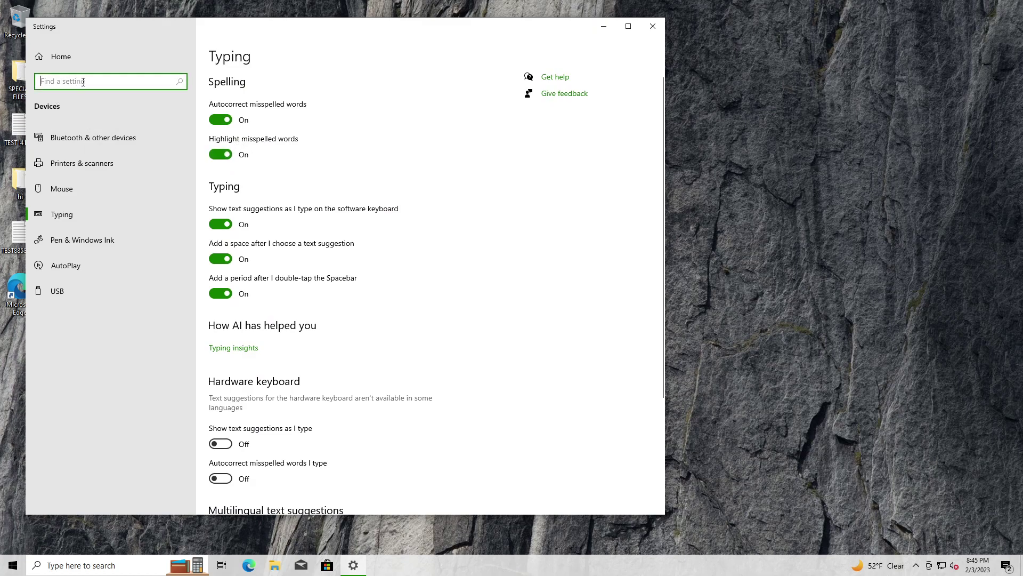
type("sticky")
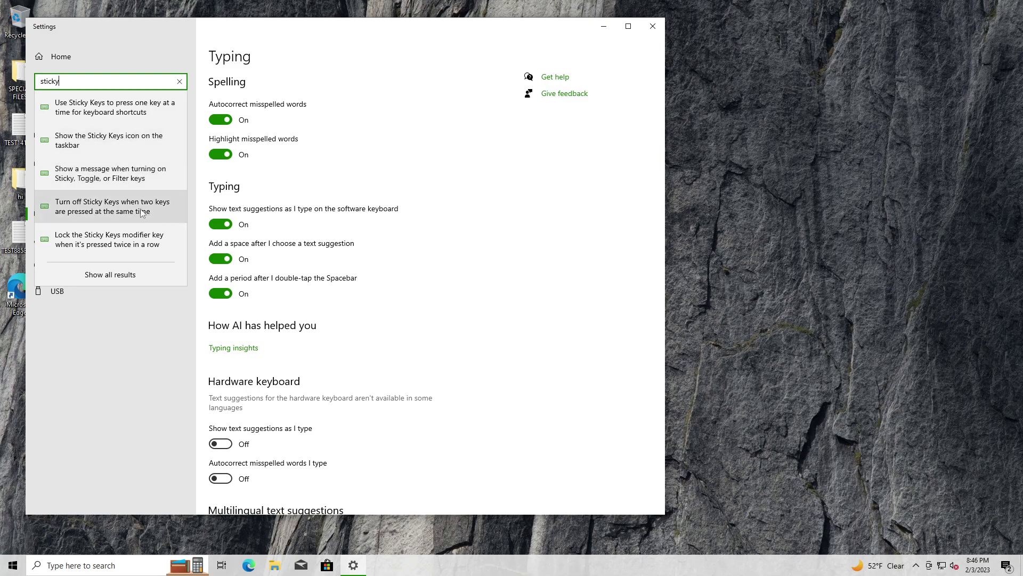
left_click(169, 113)
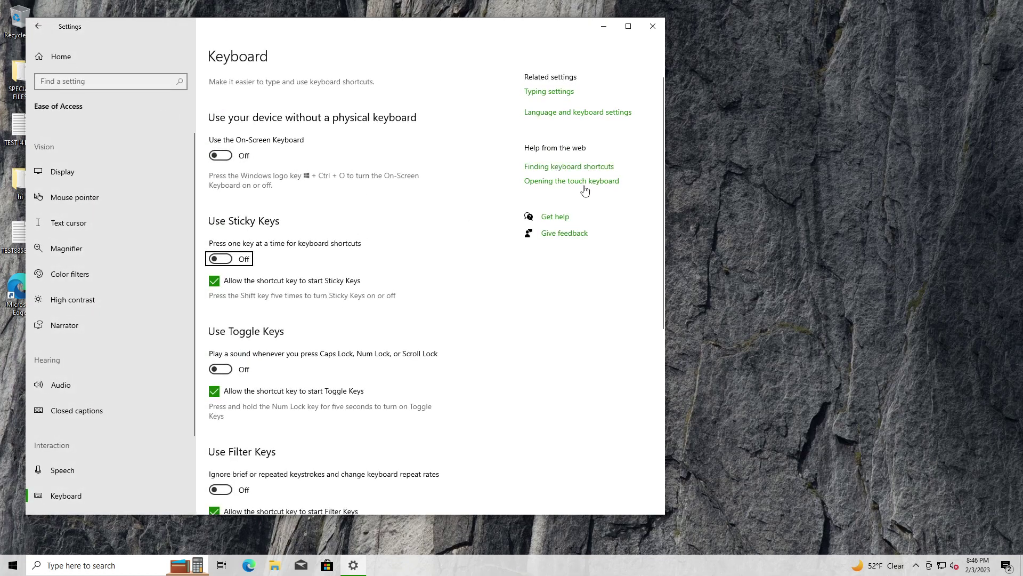
Examine the Ease of Access keyboard page for the Sticky Keys shortcut, warning message and sound options.
scroll(319, 165, "down", 3)
scroll(240, 139, "up", 1)
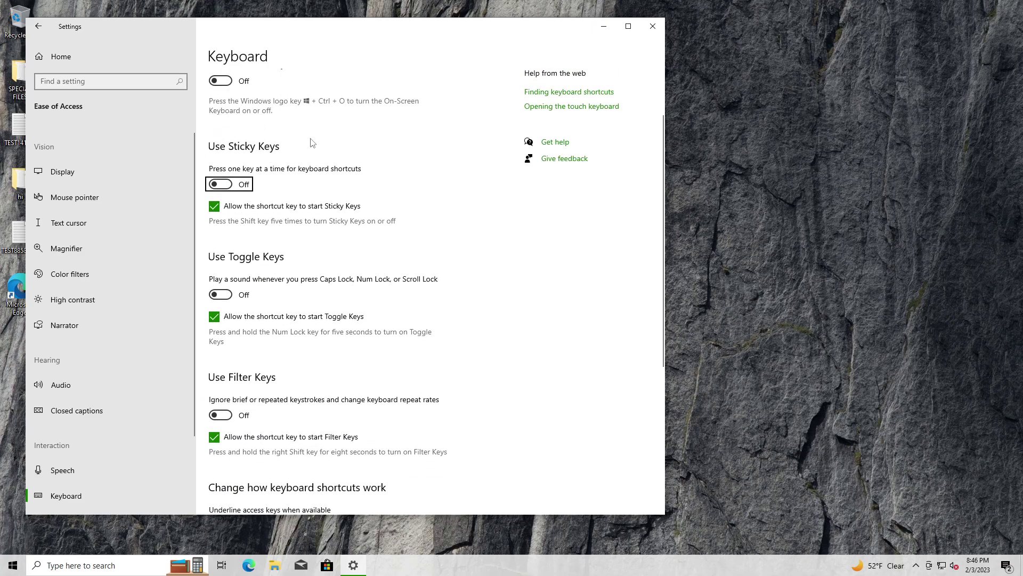
scroll(236, 167, "up", 1)
scroll(324, 201, "down", 4)
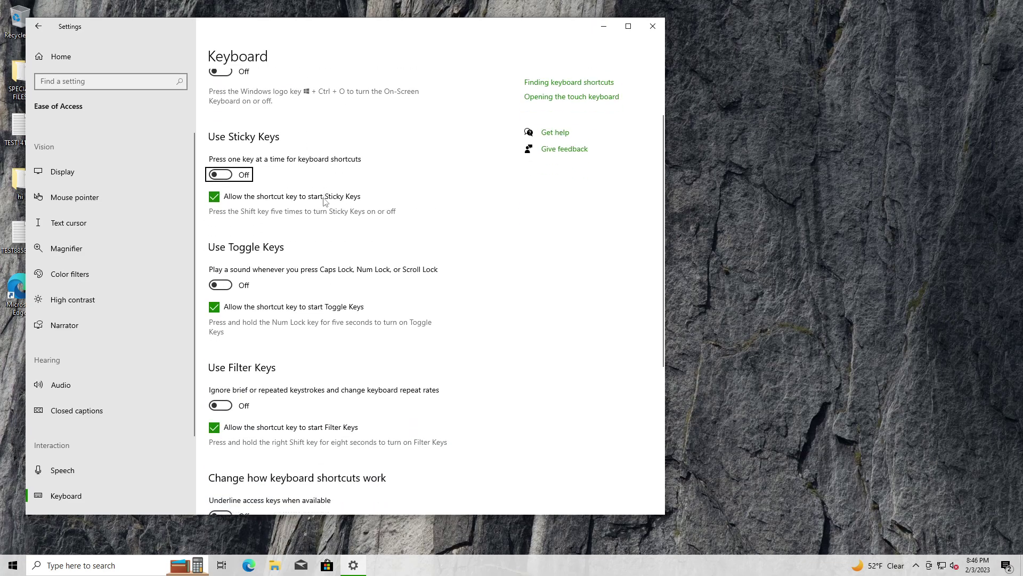
scroll(331, 318, "down", 1)
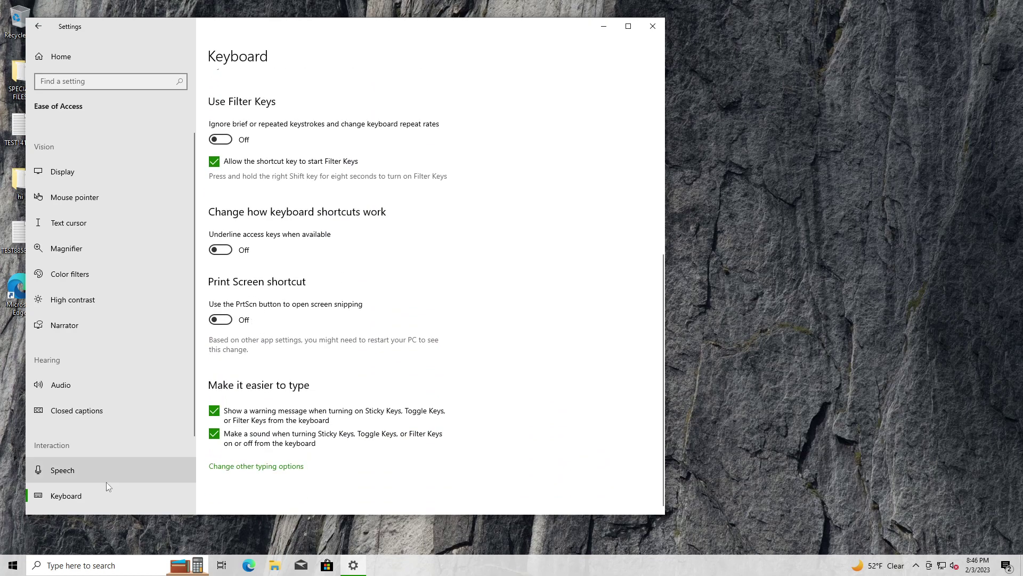
scroll(66, 429, "down", 3)
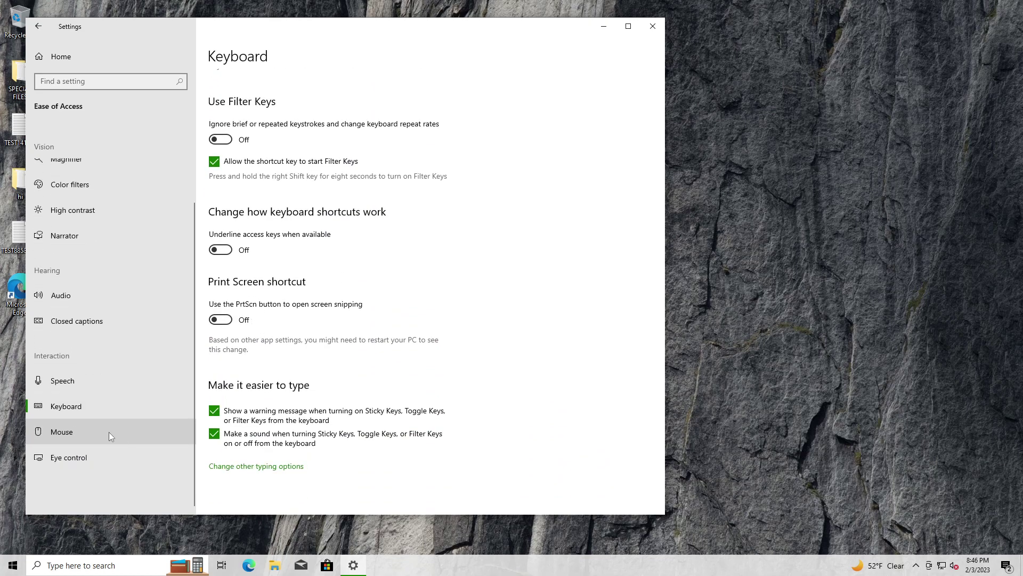
scroll(231, 260, "up", 3)
scroll(269, 240, "up", 3)
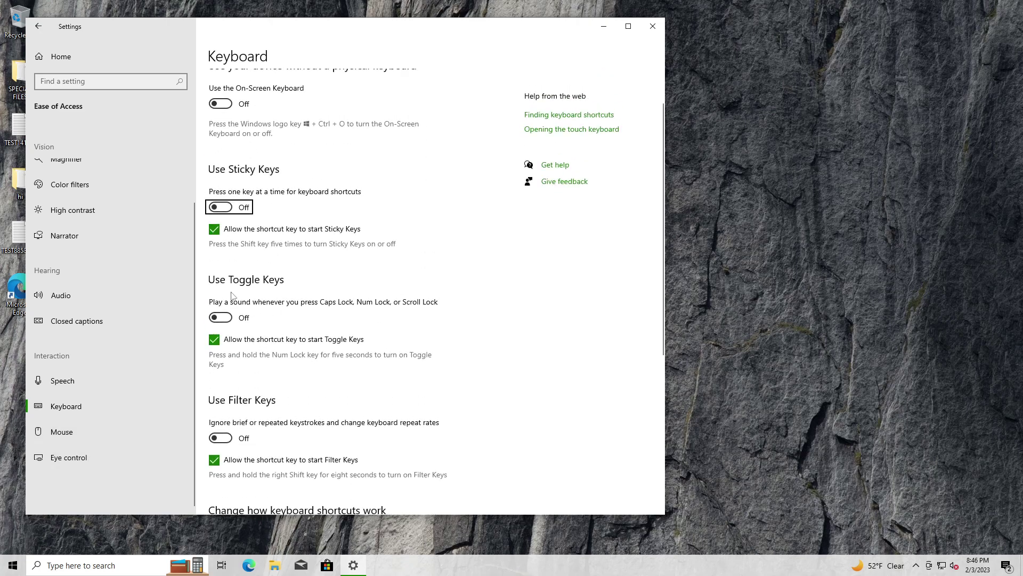
scroll(256, 309, "up", 1)
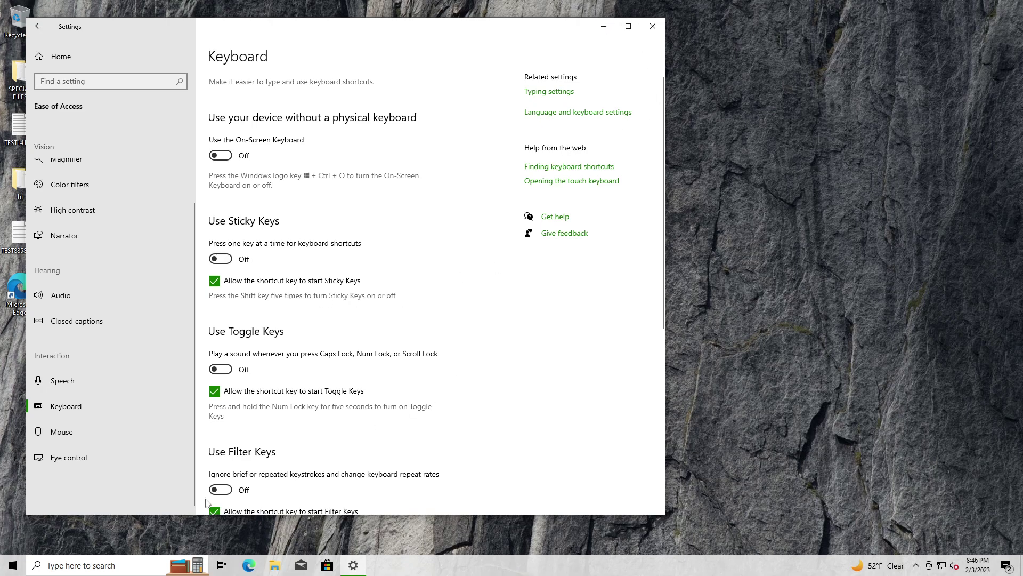
Open the Windows\System32 folder on Local Disk (C:) in File Explorer.
left_click(275, 565)
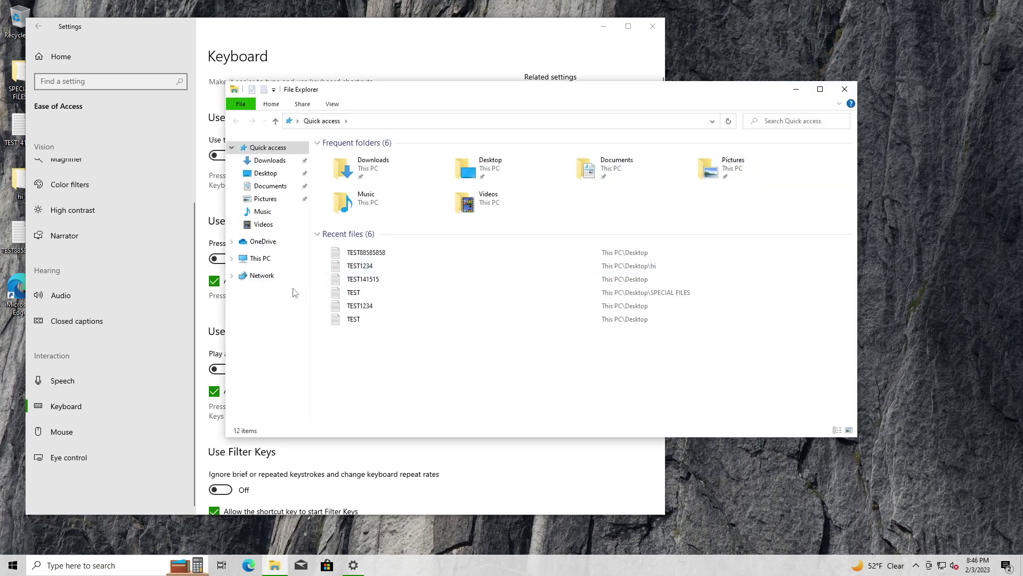
left_click(253, 260)
double_click(402, 269)
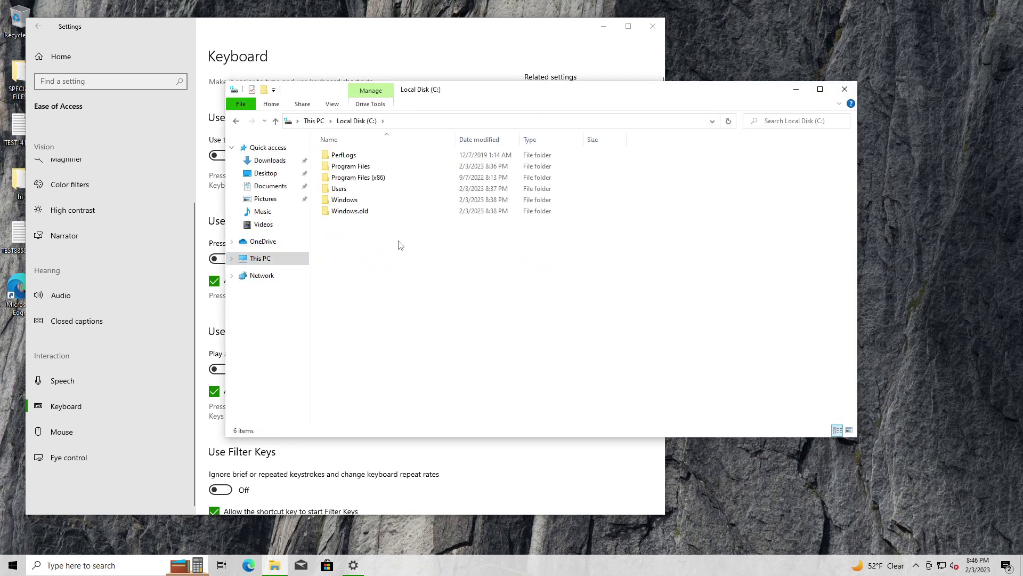
double_click(397, 200)
scroll(394, 282, "down", 12)
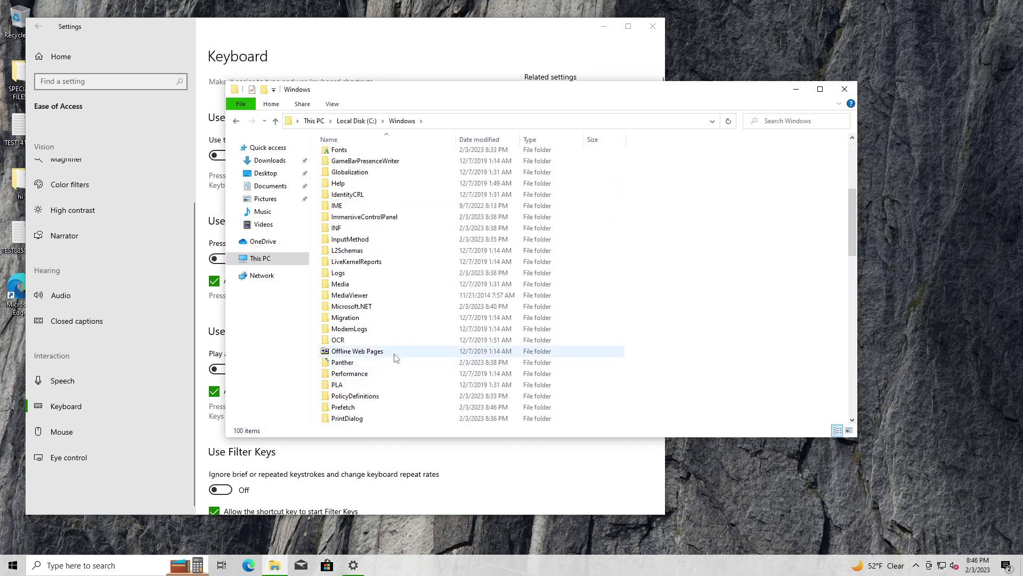
left_click(351, 272)
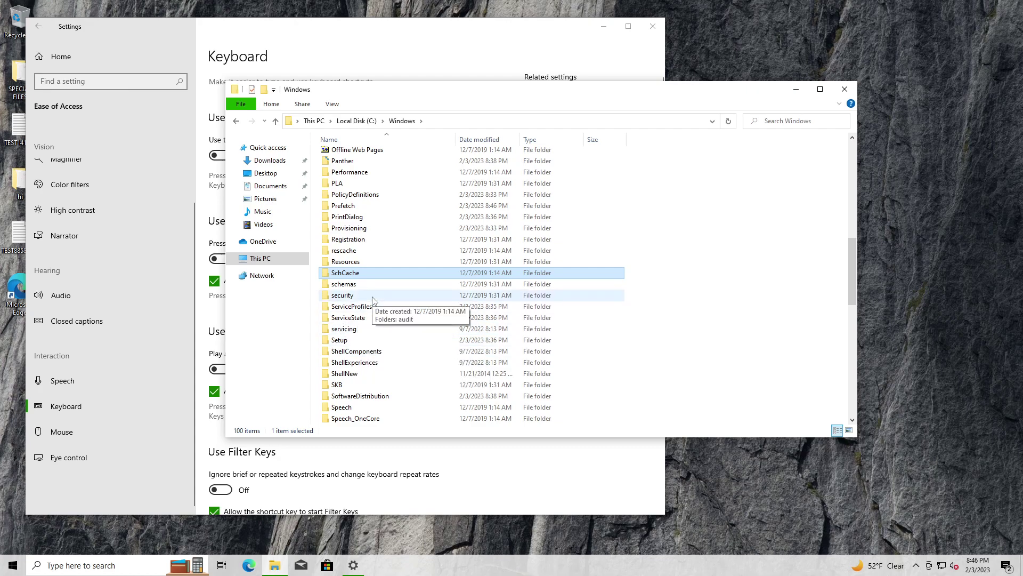
scroll(451, 320, "down", 5)
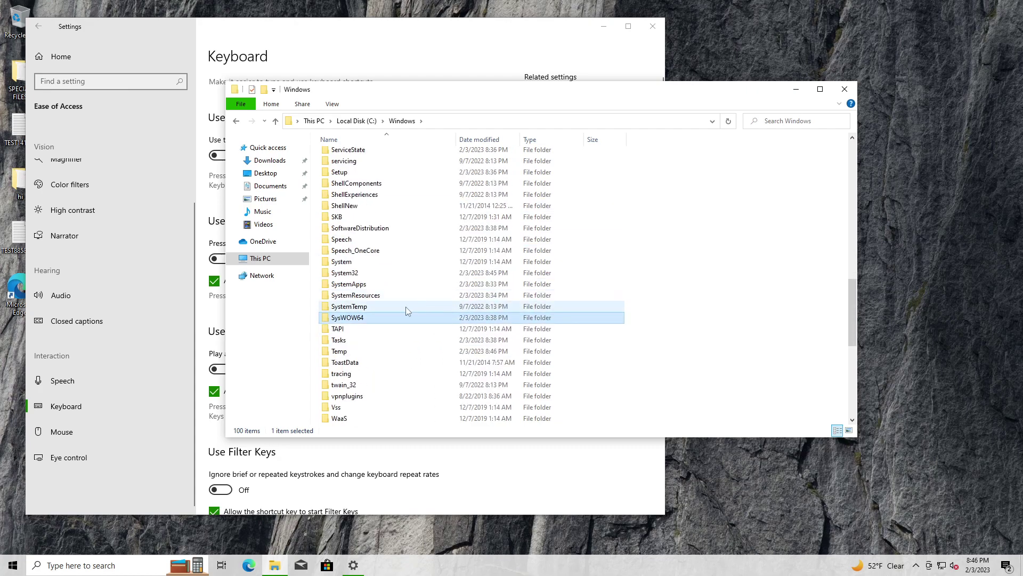
double_click(389, 272)
Find the sethc10 file among the System32 files and paste a copy of cmd into the folder.
scroll(391, 282, "down", 20)
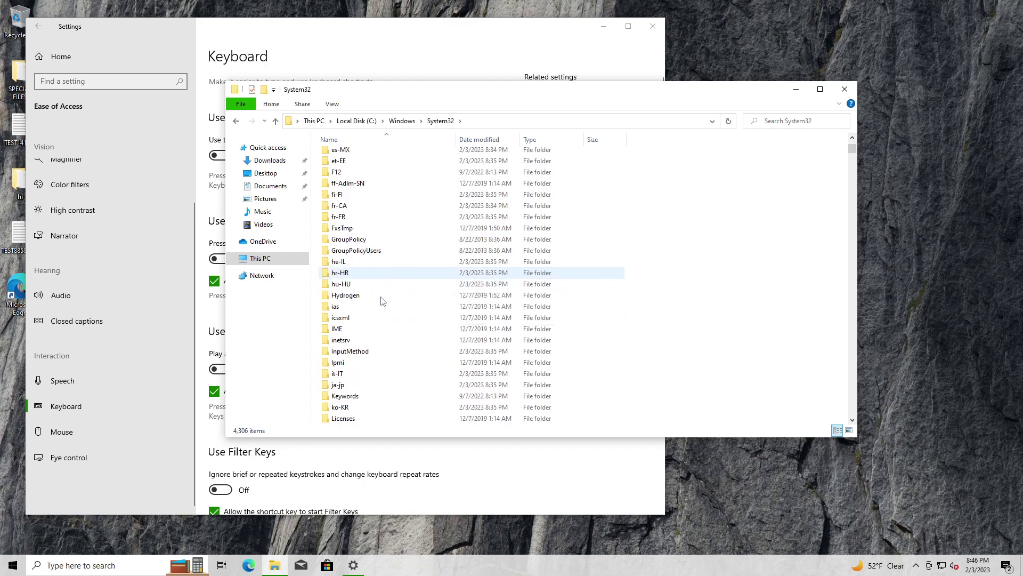
left_click(366, 375)
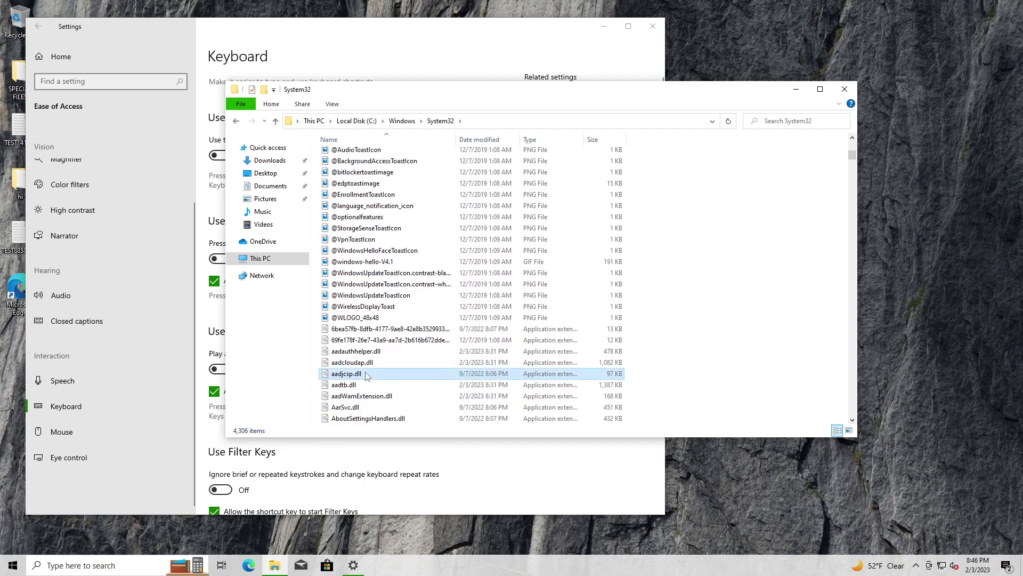
key("s")
scroll(354, 332, "down", 14)
scroll(324, 343, "down", 16)
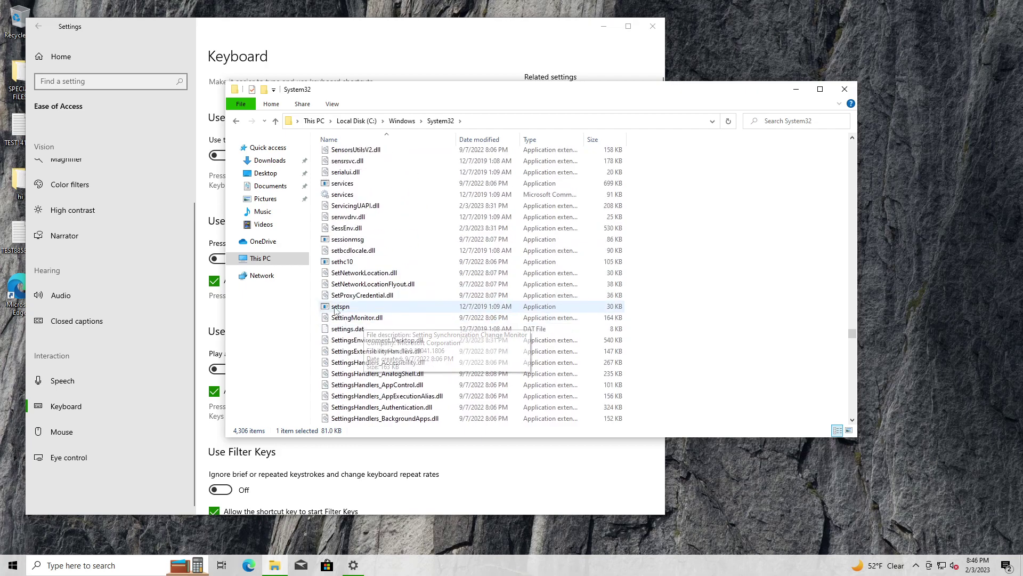
scroll(367, 277, "down", 1)
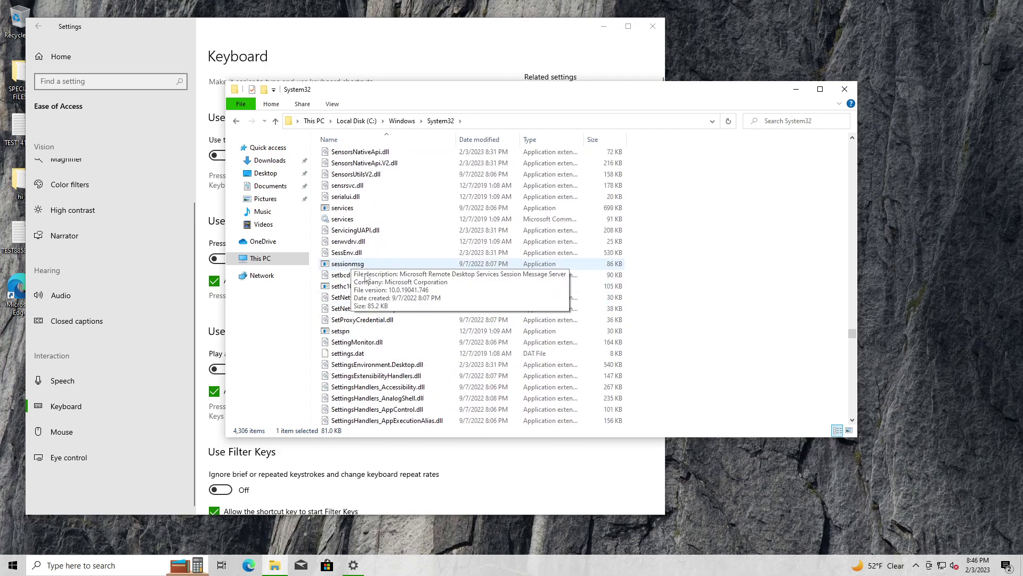
right_click(819, 287)
left_click(846, 344)
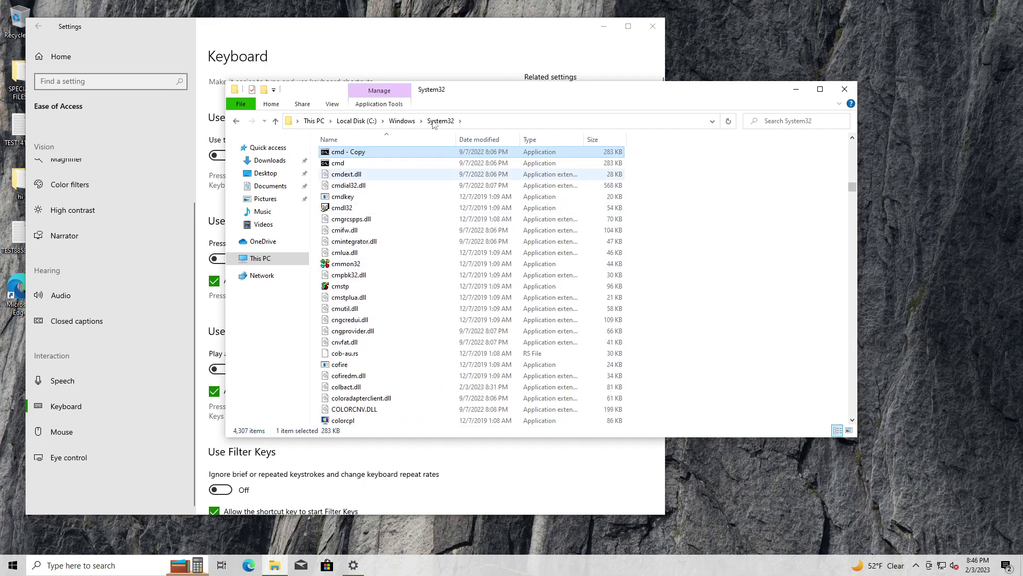
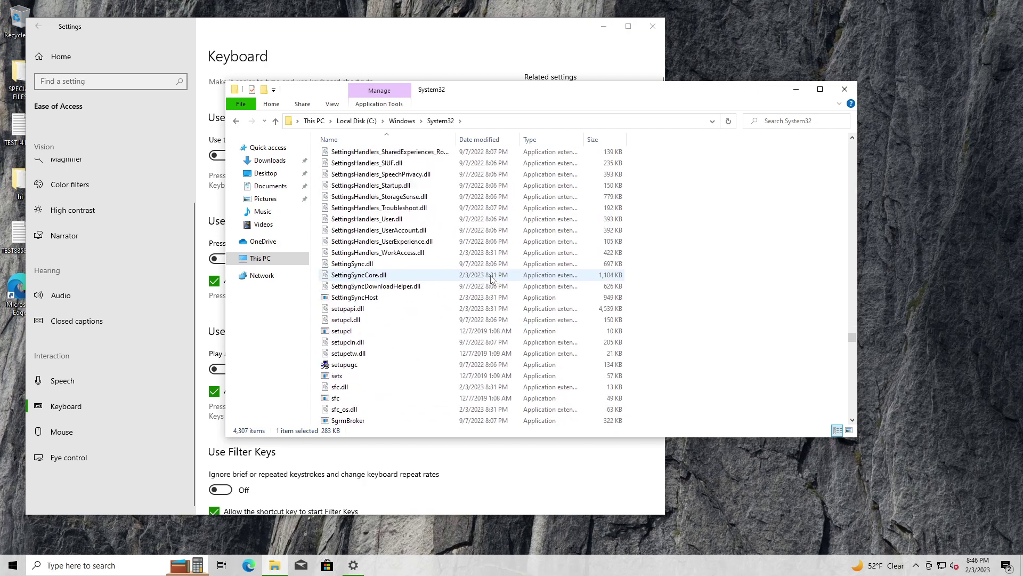
Look through the System32 files beginning with "s", as far as the system files and back, for the sethc file.
scroll(488, 275, "down", 12)
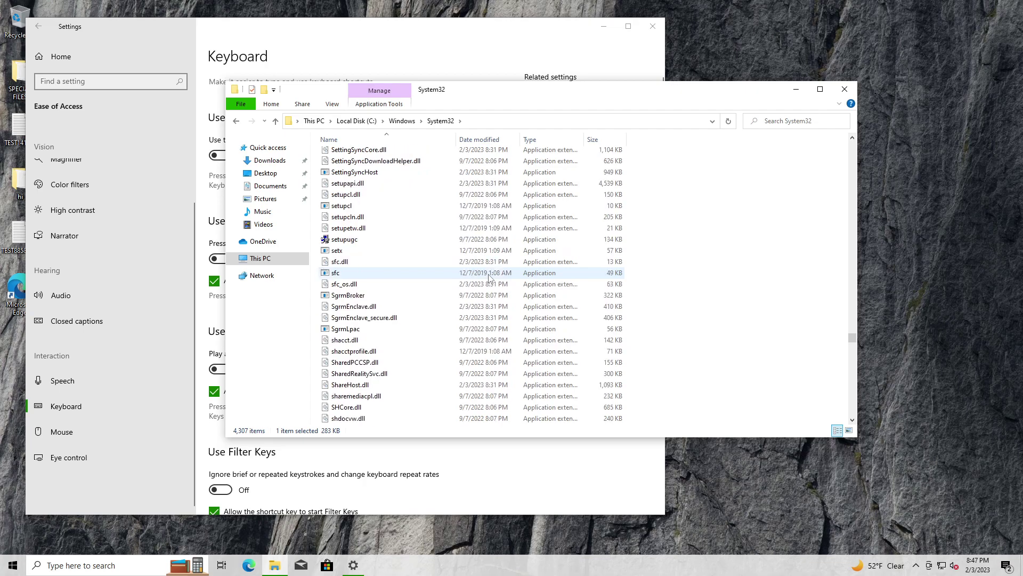
scroll(488, 273, "down", 8)
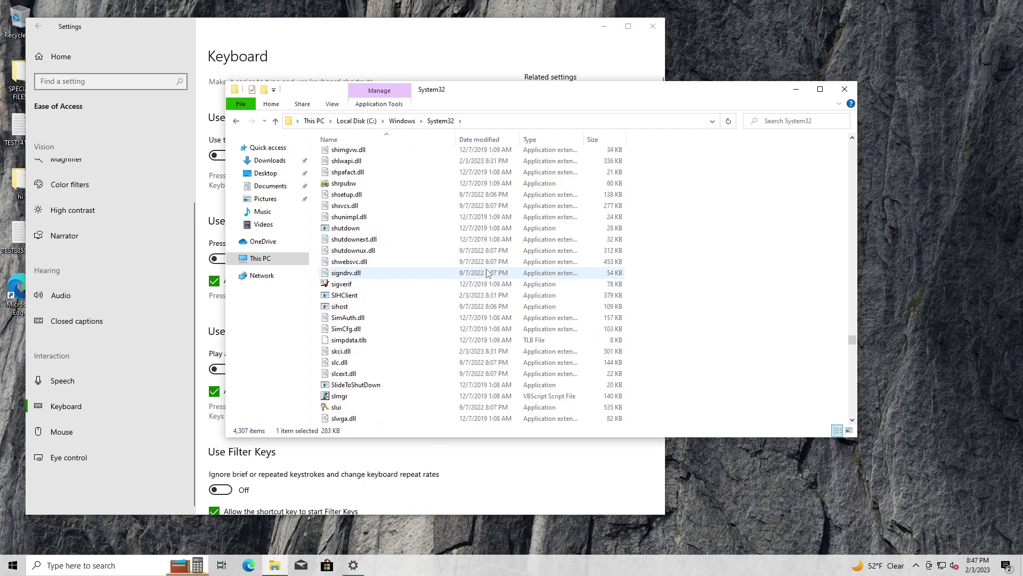
scroll(488, 272, "down", 7)
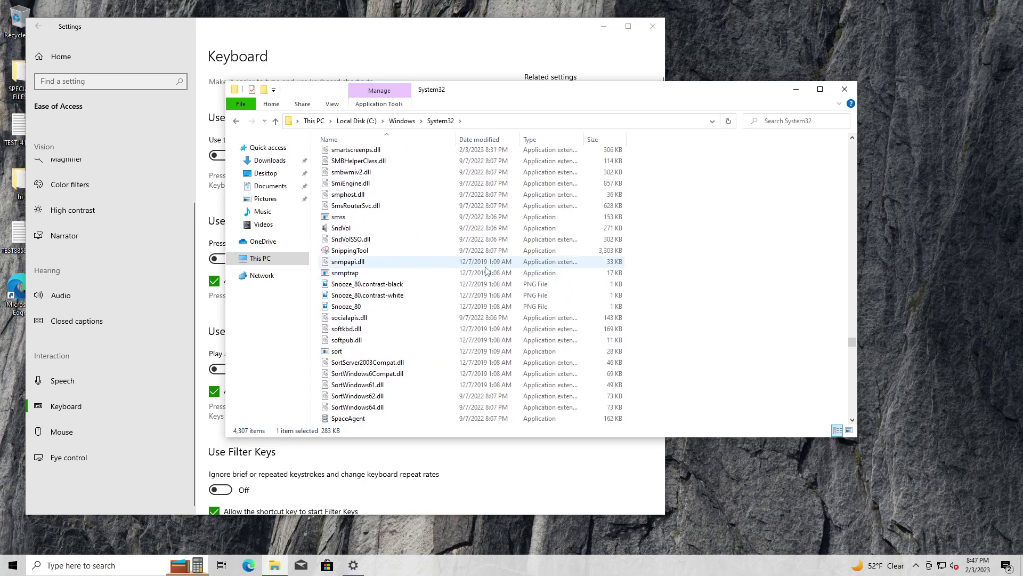
scroll(486, 270, "down", 18)
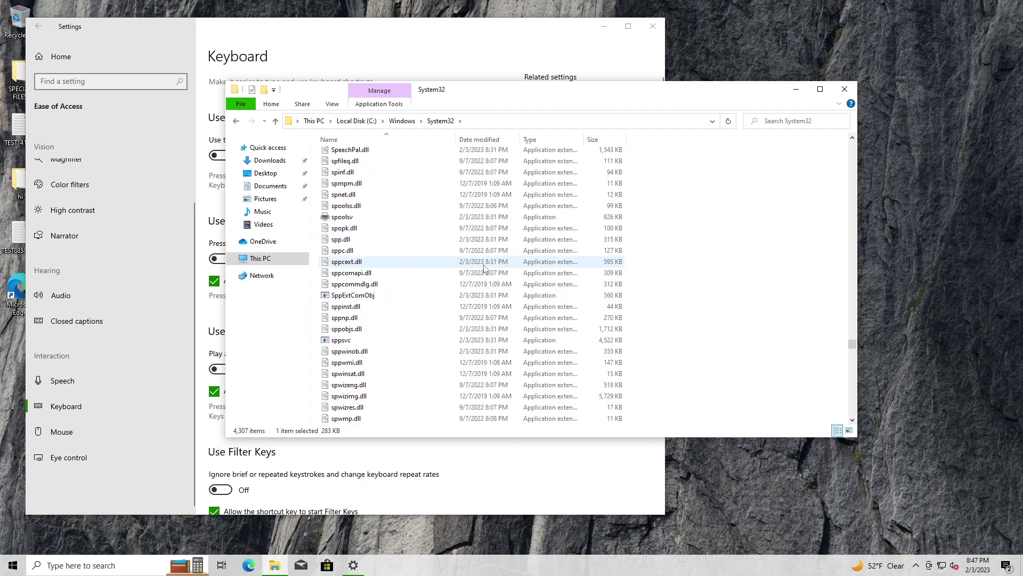
scroll(482, 269, "down", 18)
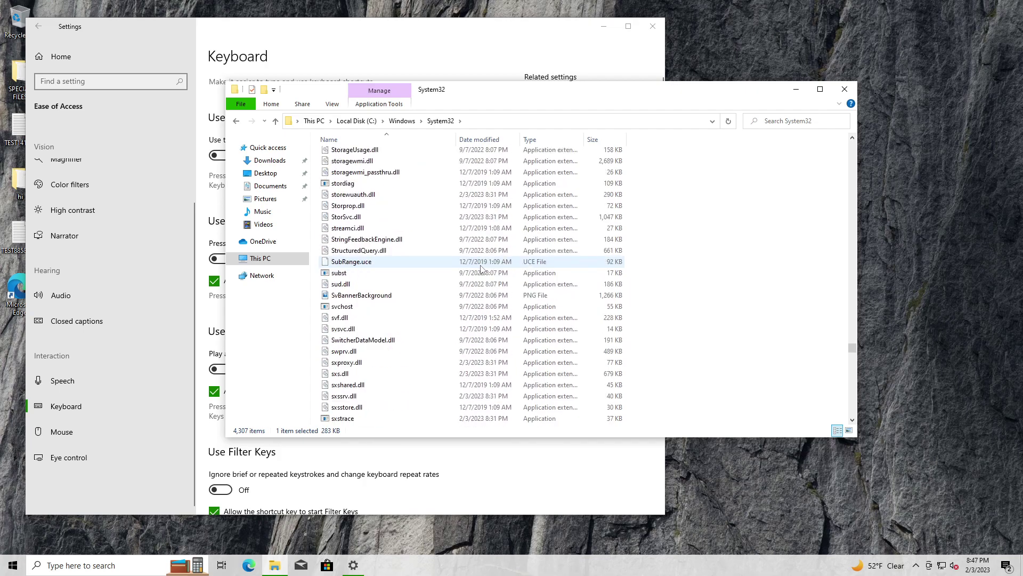
scroll(479, 269, "down", 18)
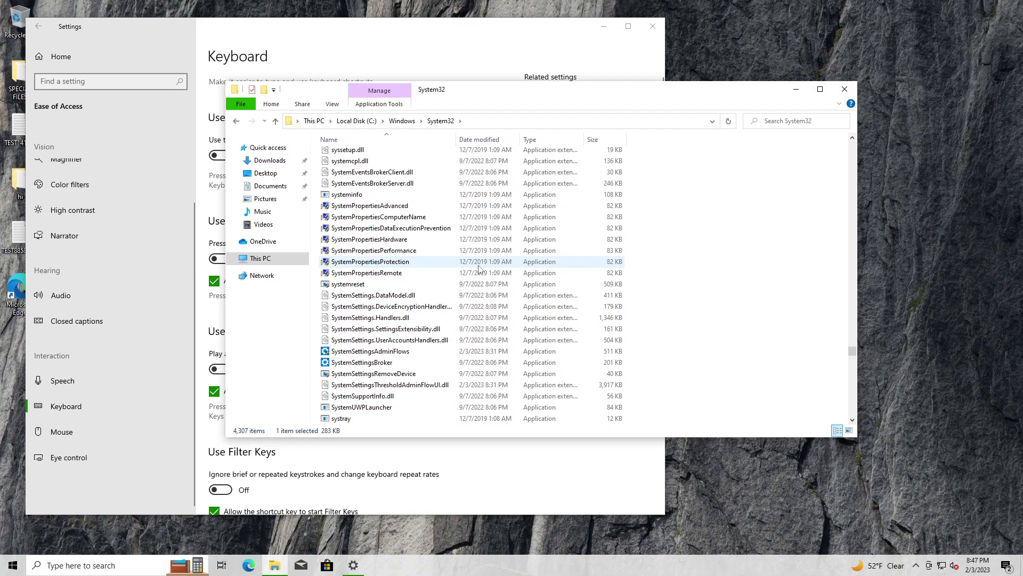
scroll(479, 269, "up", 15)
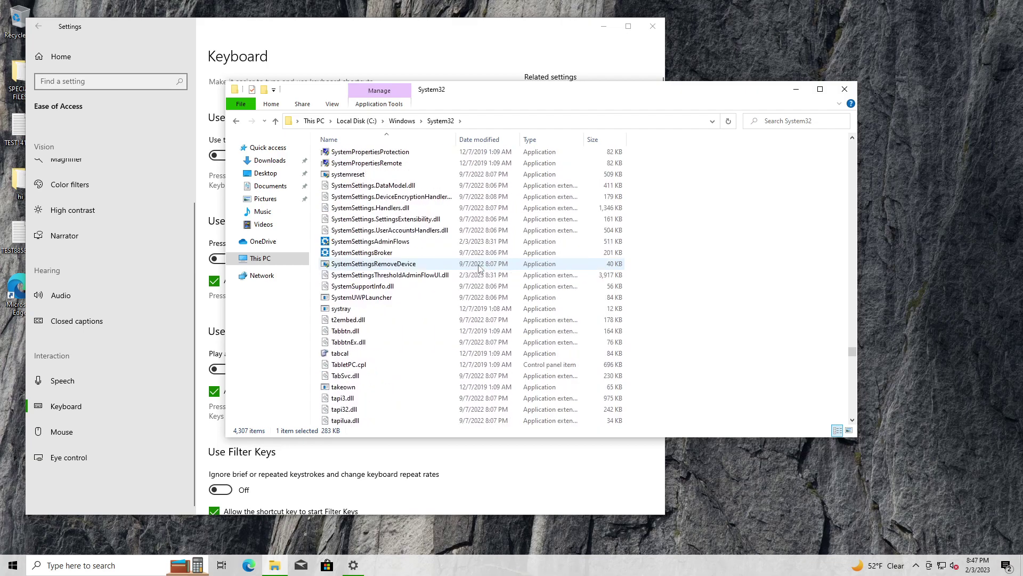
scroll(478, 268, "up", 15)
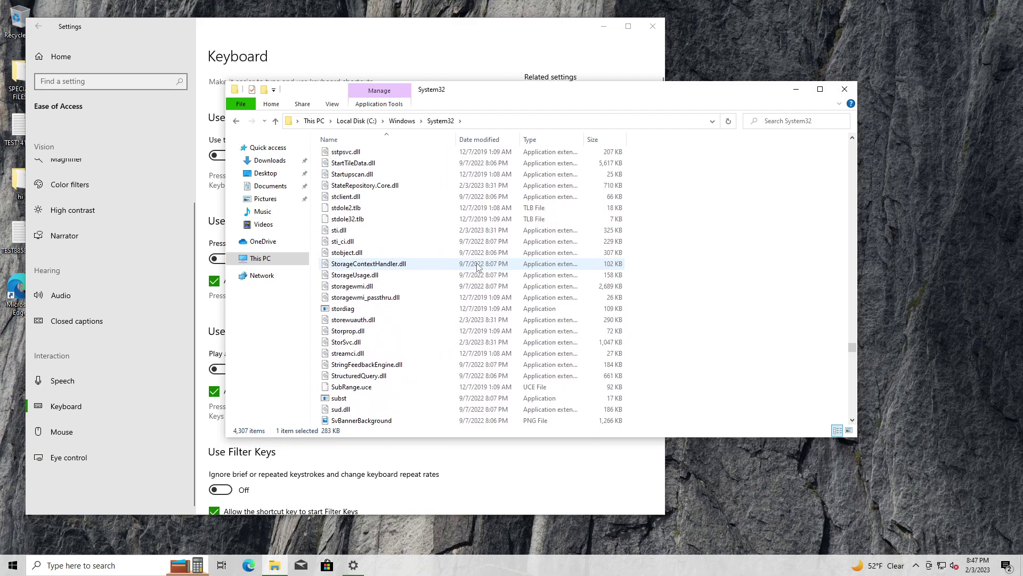
scroll(478, 268, "up", 15)
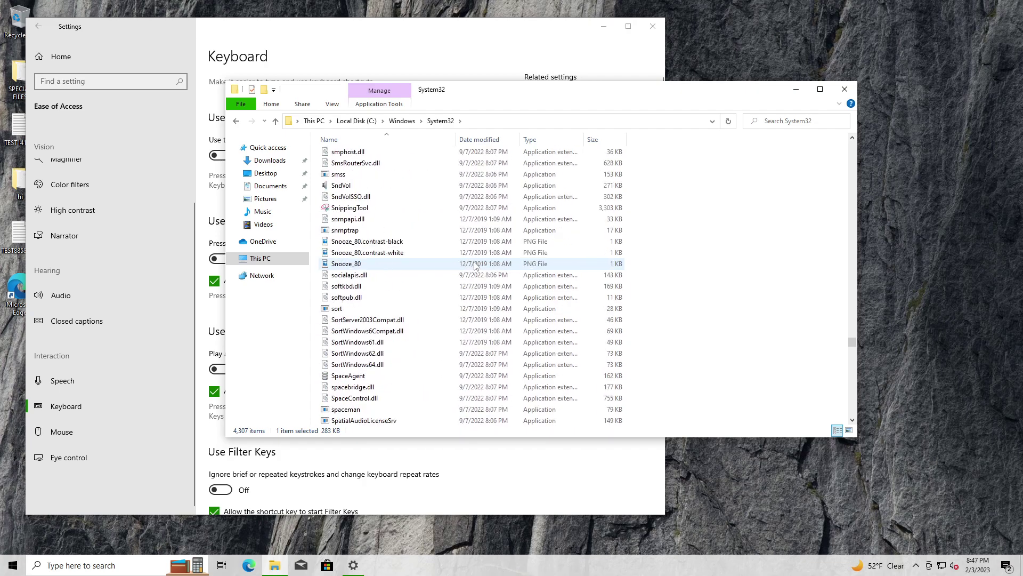
scroll(472, 264, "up", 15)
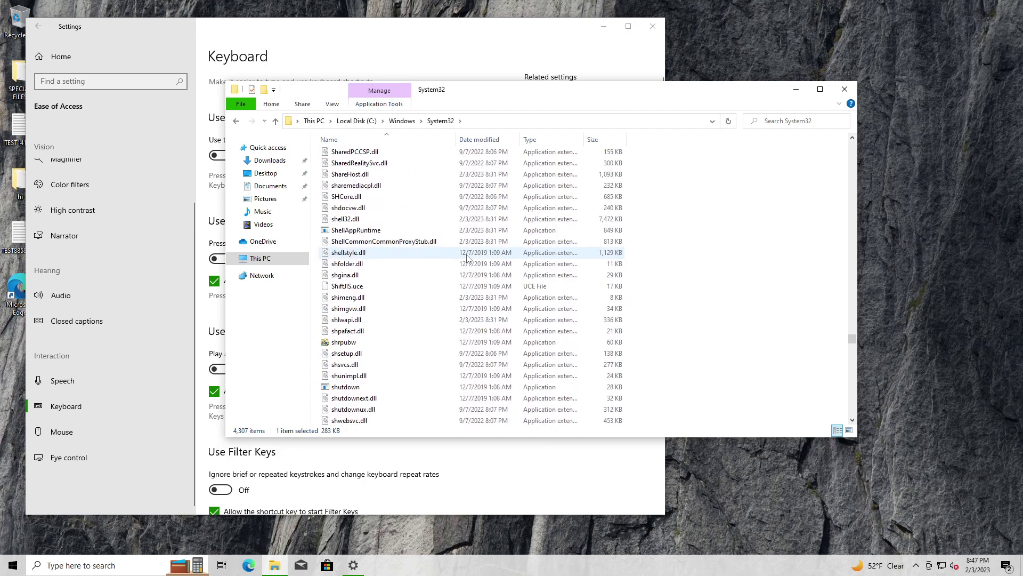
scroll(375, 236, "up", 15)
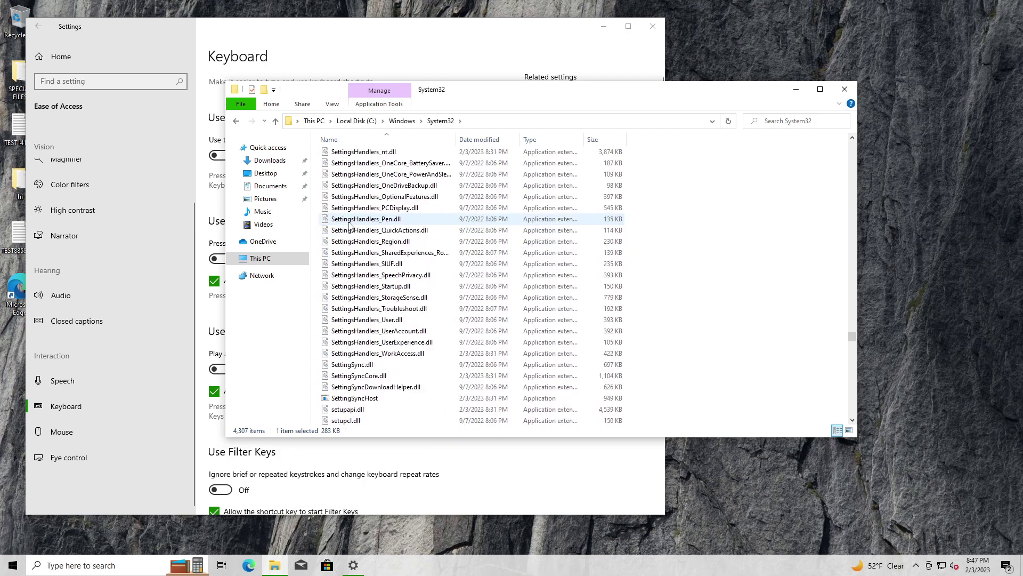
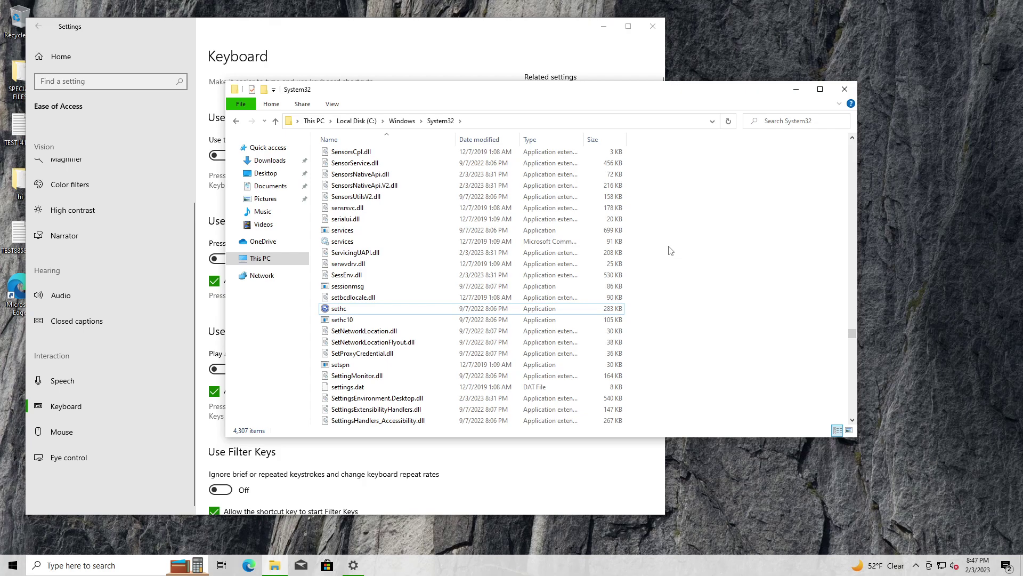
Close Settings, run Command Prompt as administrator and enter the command "net user duduf *".
left_click(653, 26)
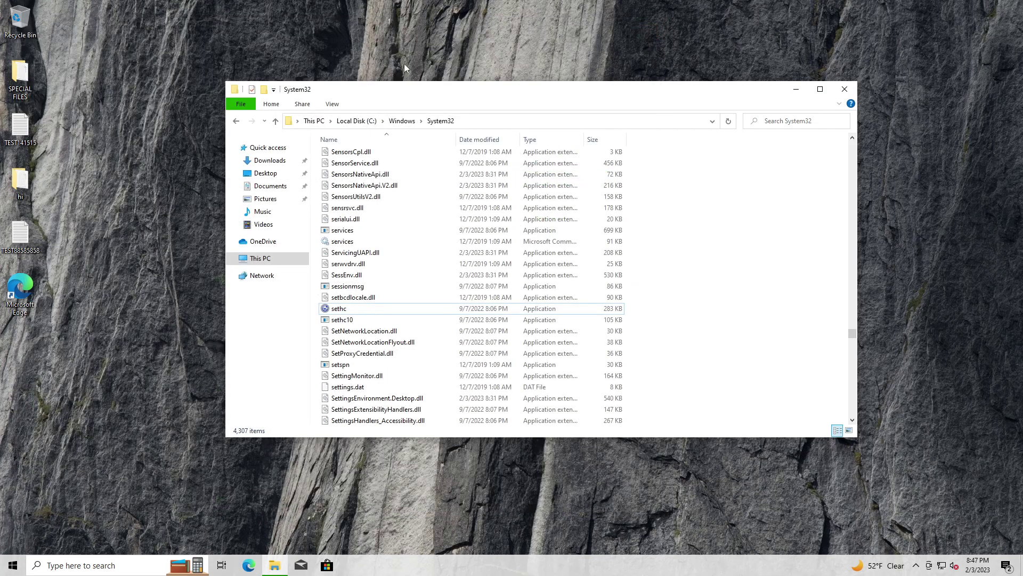
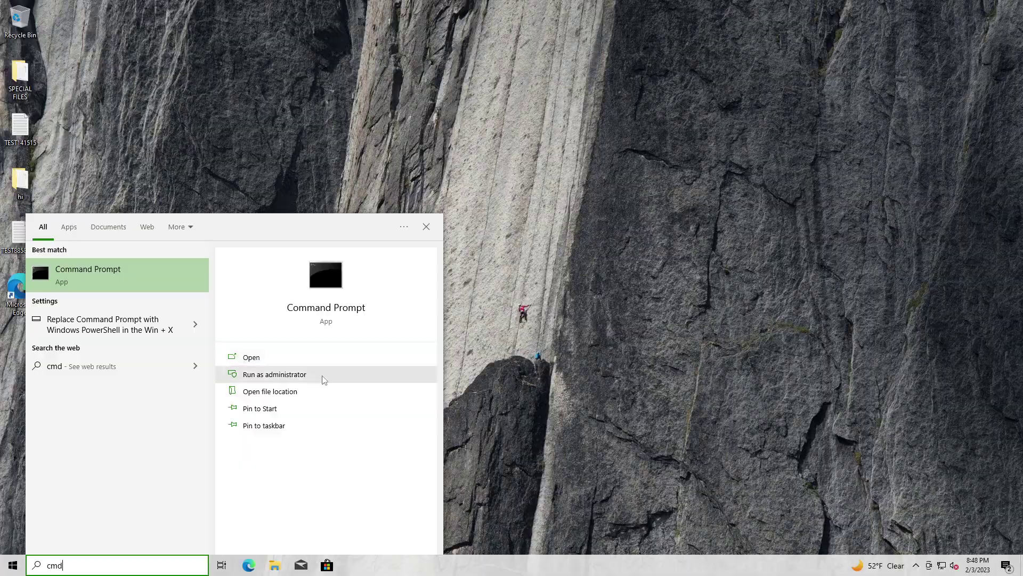
left_click(321, 376)
left_click(469, 350)
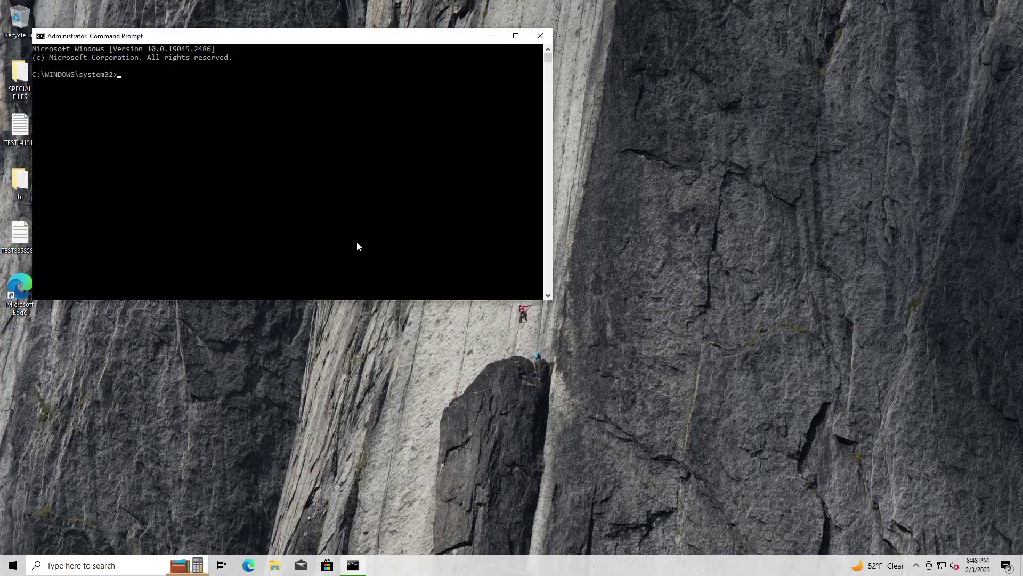
type("net user duduf")
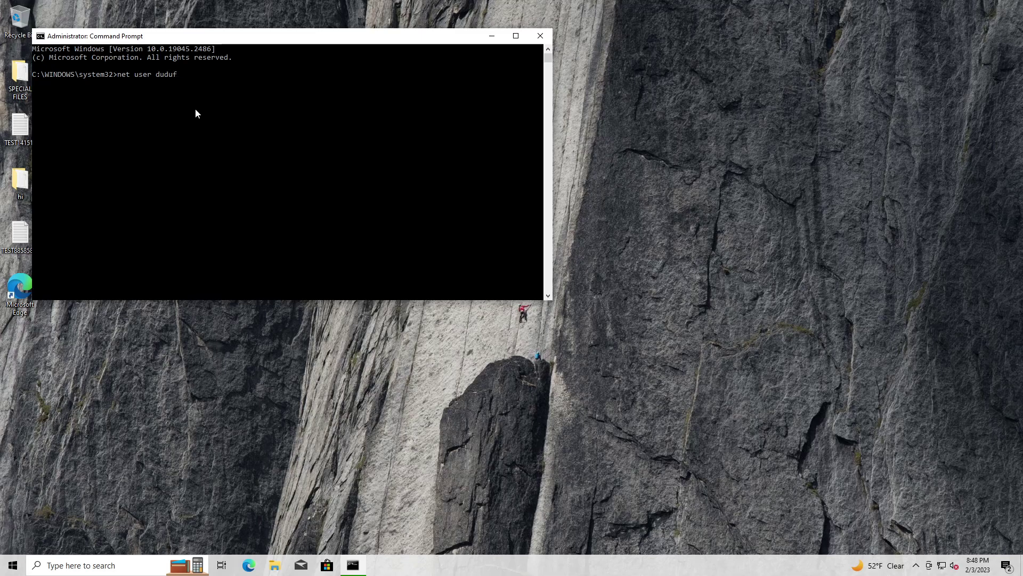
type(" *")
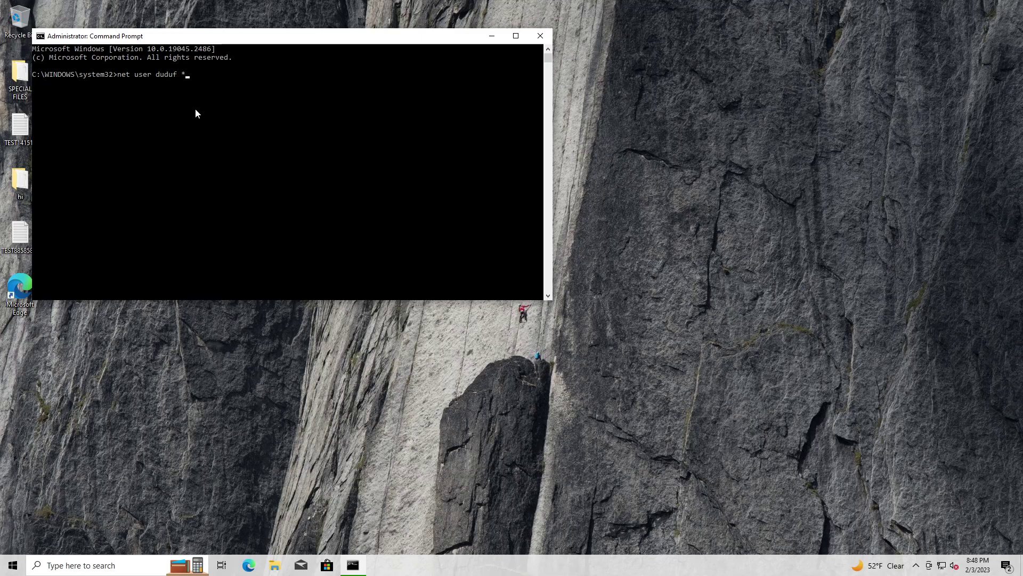